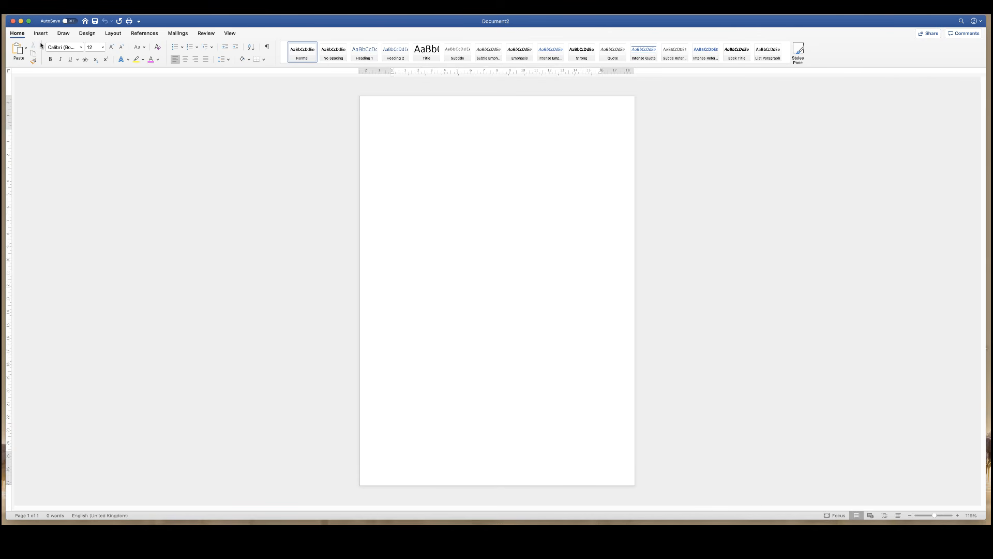
# Set the document's paper size to A4 Borderless.
pyautogui.click(114, 34)
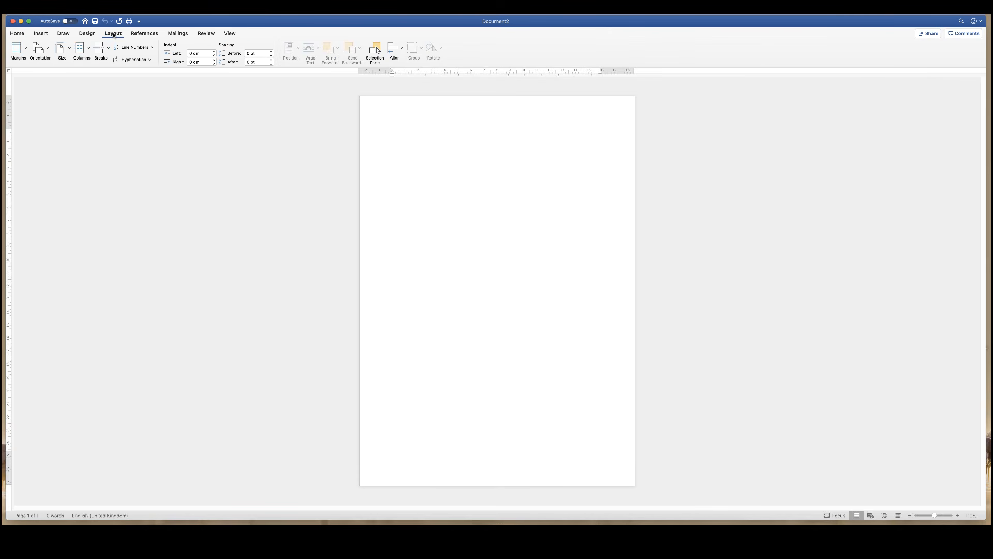
pyautogui.click(71, 51)
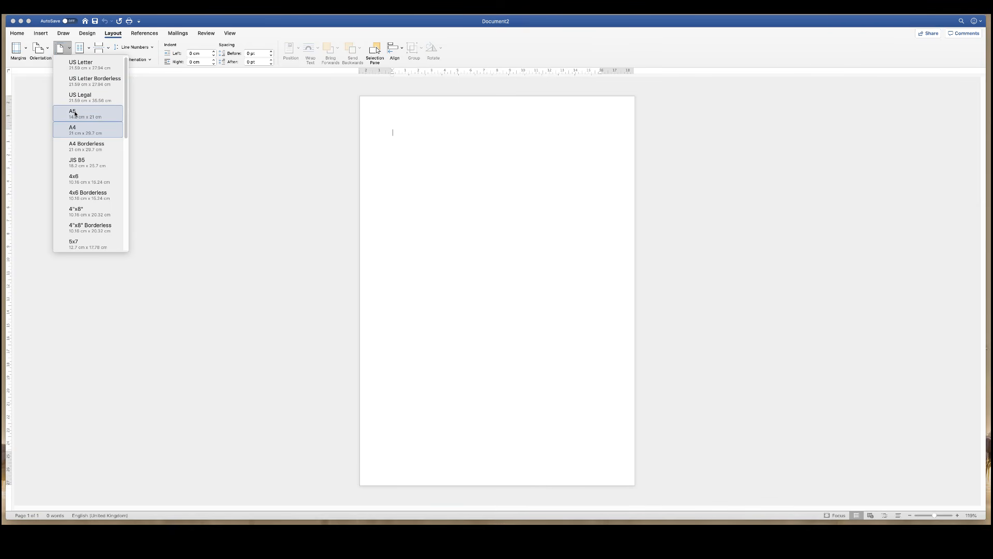
pyautogui.click(75, 148)
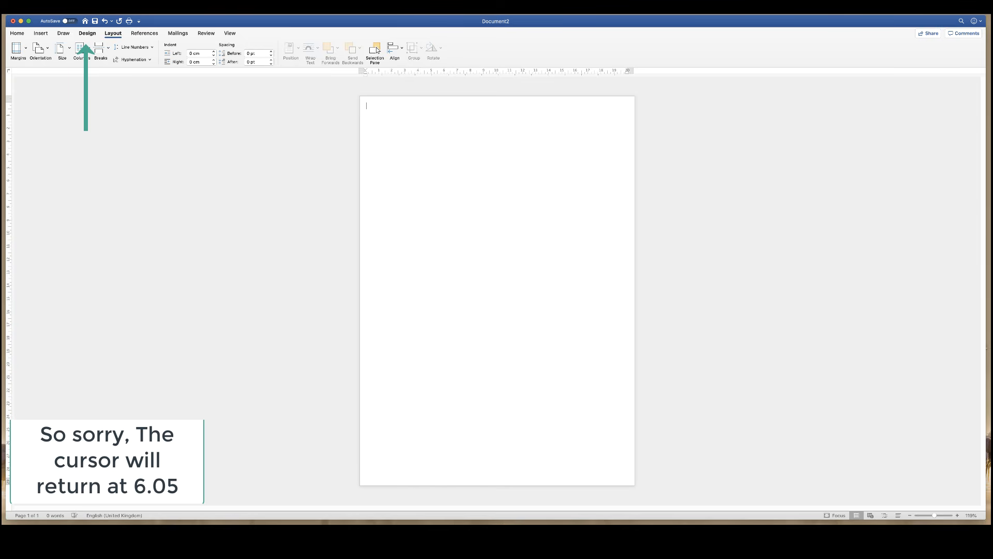
# Set the page colour to the theme colour Black, Text 1.
pyautogui.click(87, 34)
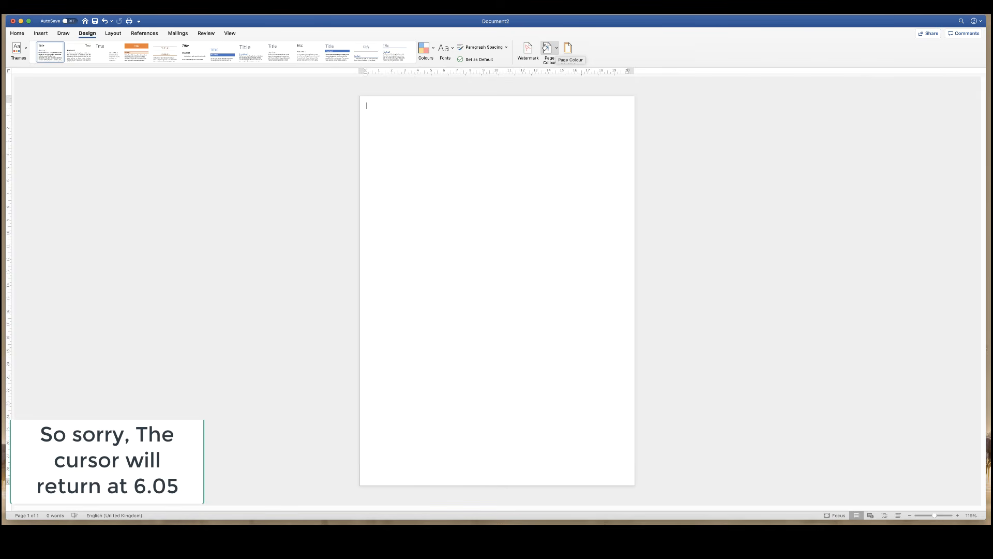
pyautogui.click(547, 48)
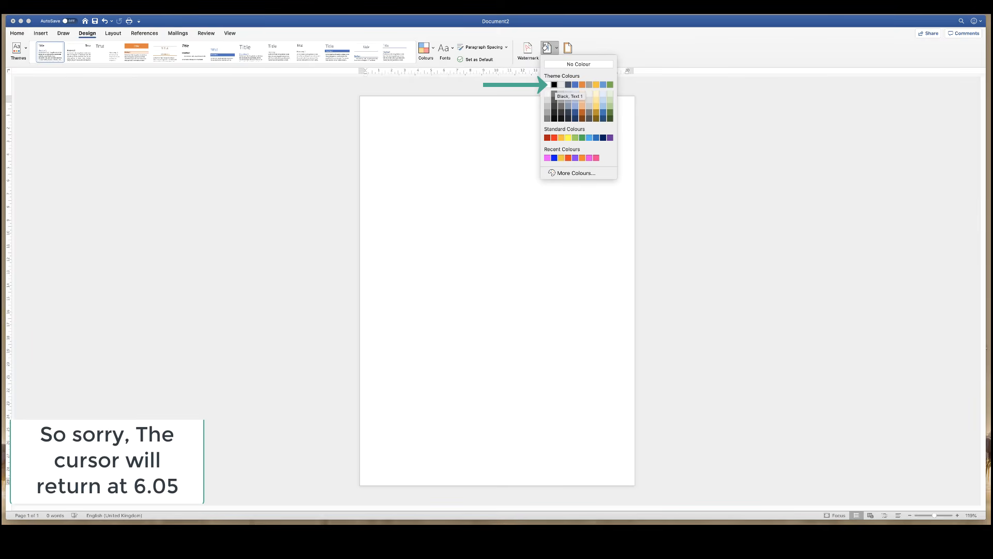
pyautogui.click(554, 84)
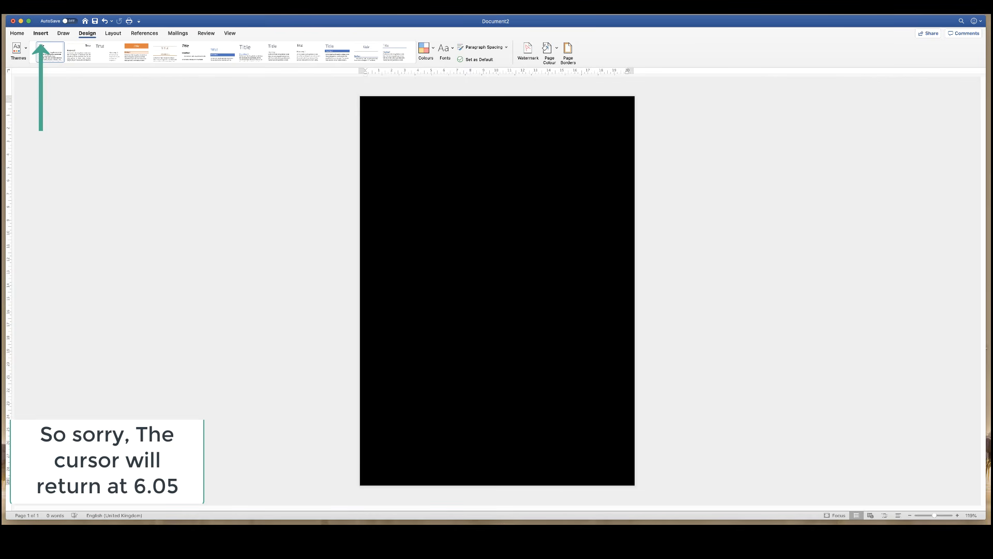
# Insert an oval shape as a circle about 7.4 cm across in the upper-left part of the page.
pyautogui.click(41, 33)
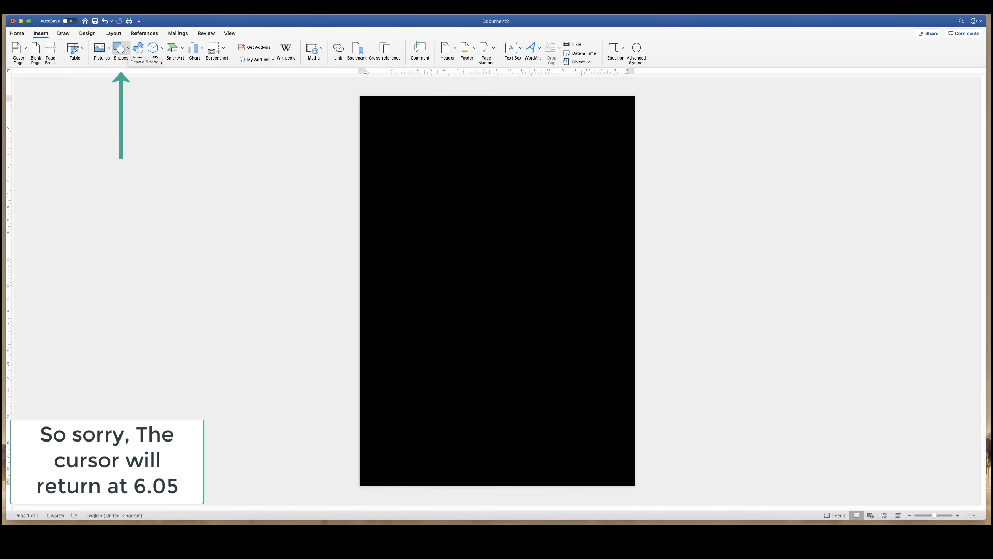
pyautogui.click(120, 49)
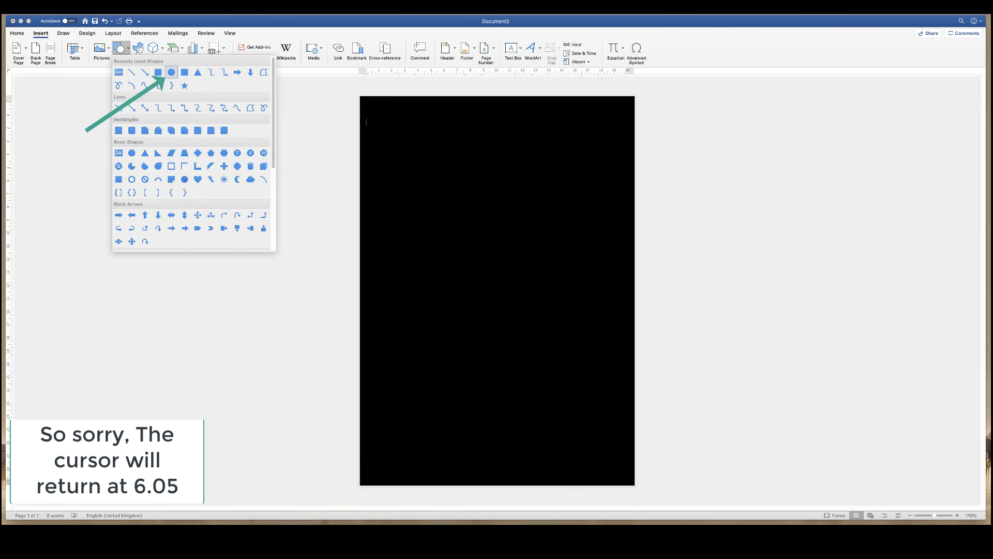
pyautogui.click(171, 71)
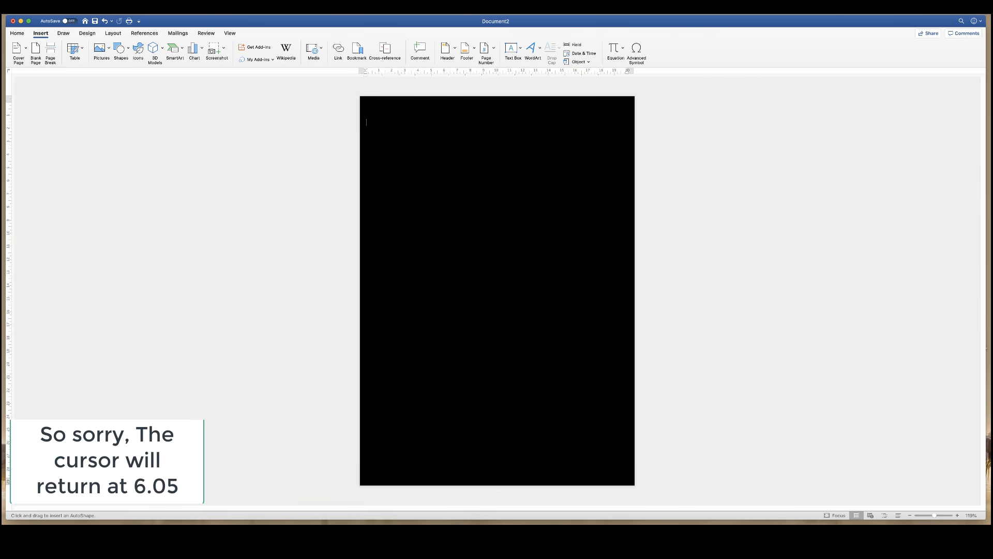
pyautogui.moveTo(379, 112); pyautogui.dragTo(476, 209)
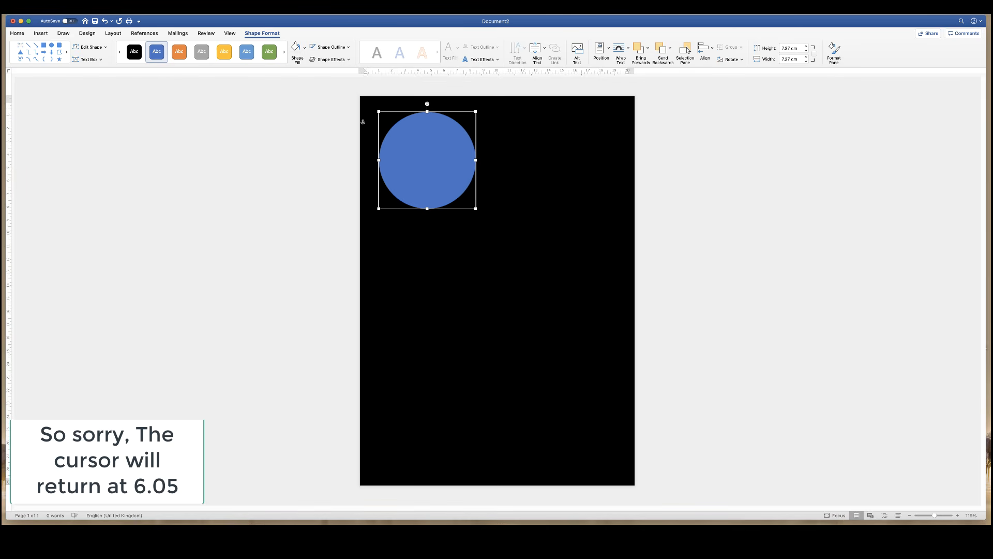
# Resize the circle to about 10.1 cm in both height and width, keeping it perfectly round.
pyautogui.moveTo(475, 111); pyautogui.dragTo(425, 116)
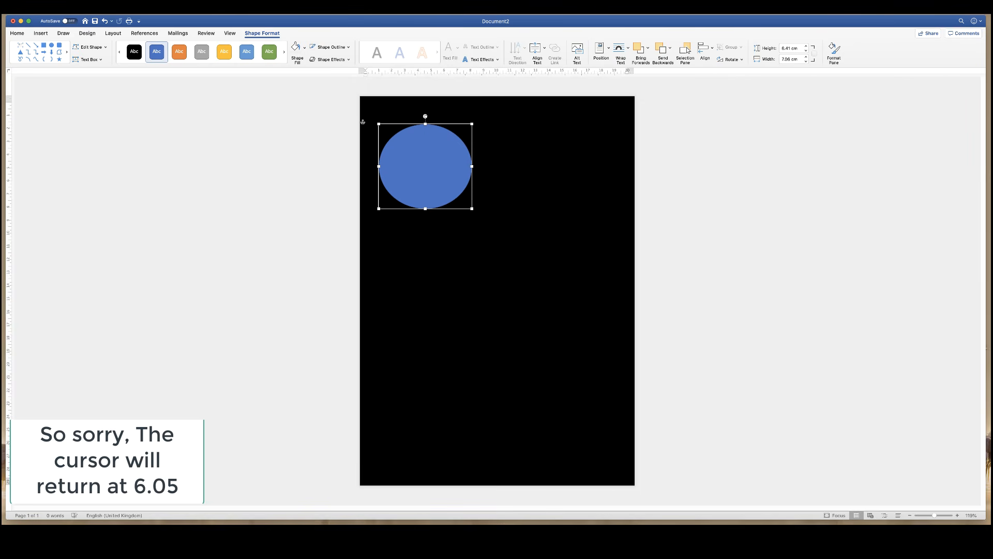
pyautogui.press('super+z')
pyautogui.press('super+z')
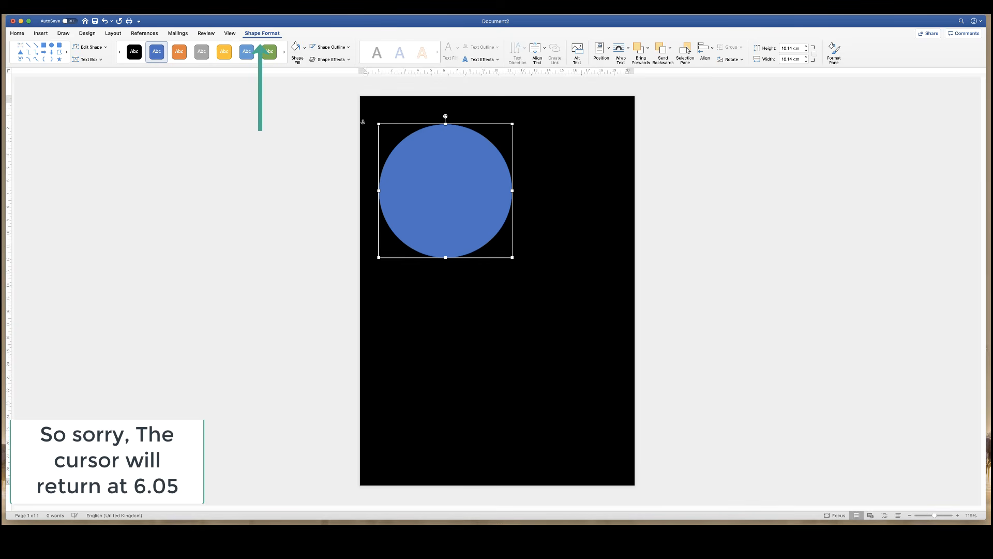
pyautogui.click(366, 122)
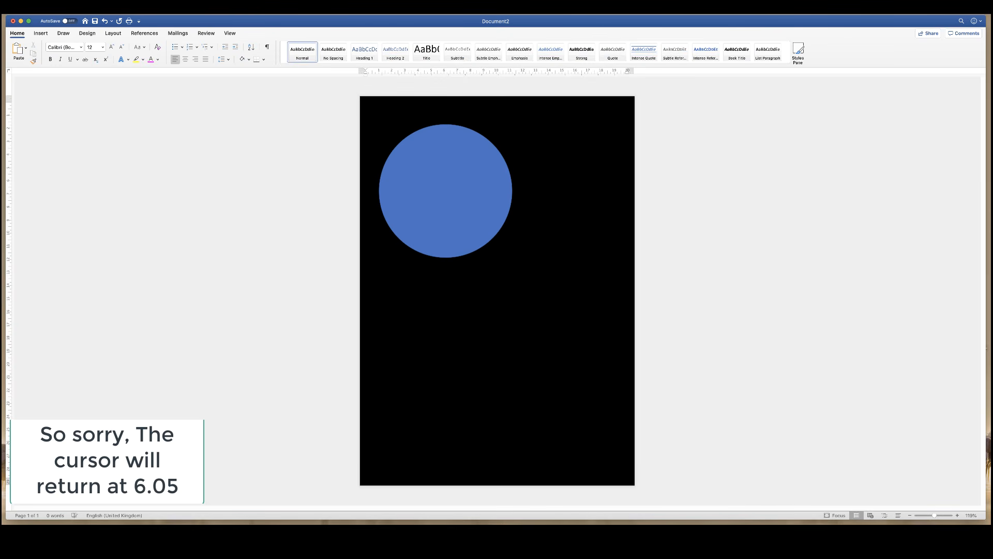
# Give the circle a solid red outline in its shape formatting options.
pyautogui.click(445, 191)
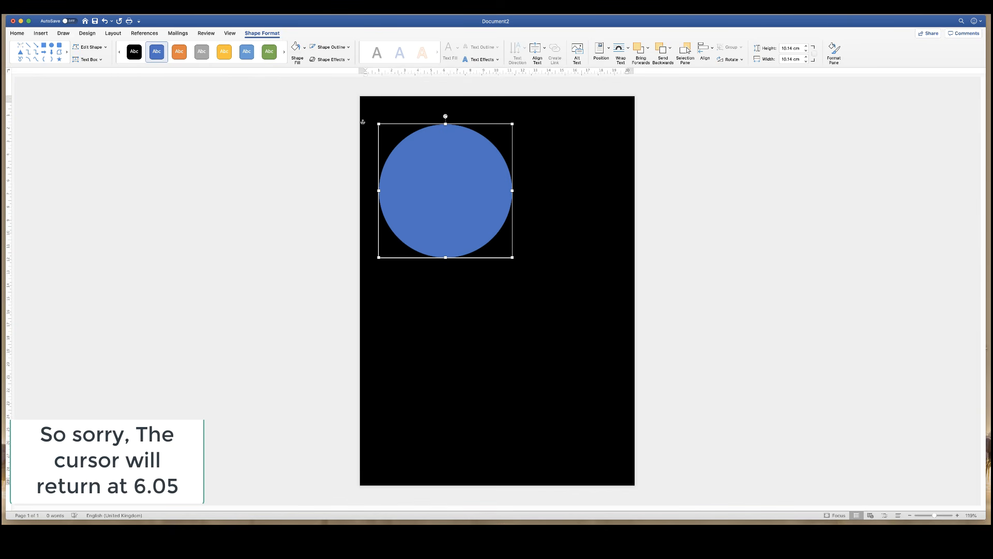
pyautogui.click(834, 53)
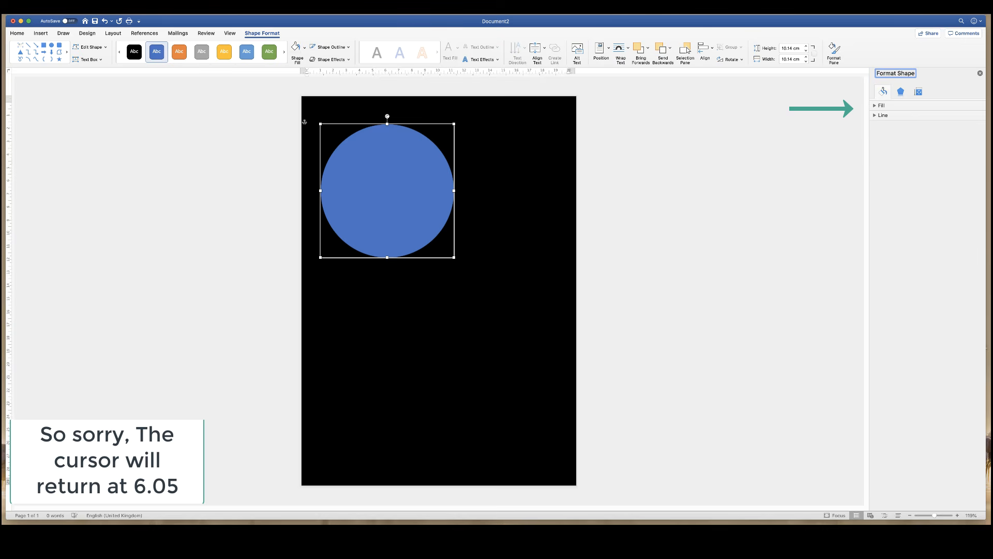
pyautogui.click(881, 105)
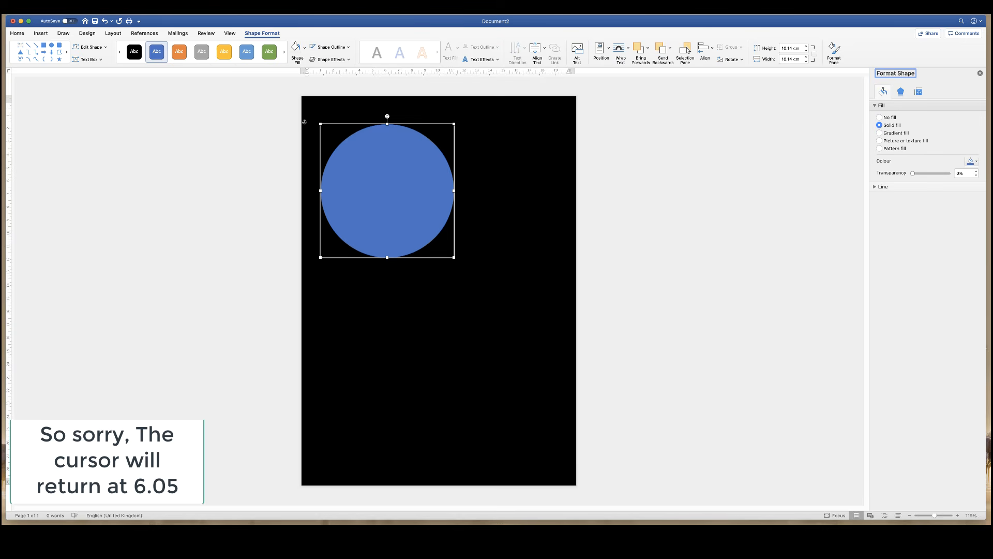
pyautogui.click(881, 106)
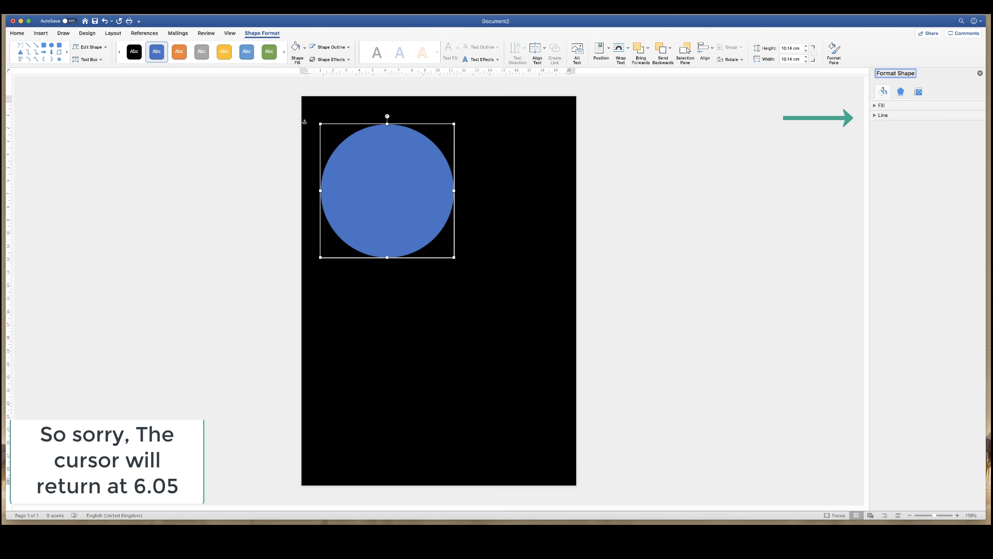
pyautogui.click(882, 115)
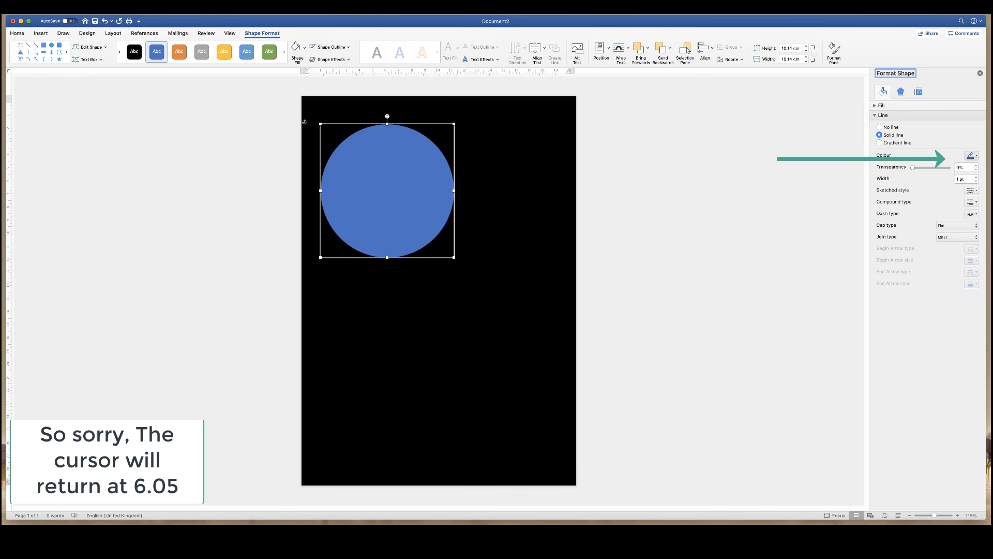
pyautogui.click(972, 155)
pyautogui.click(928, 230)
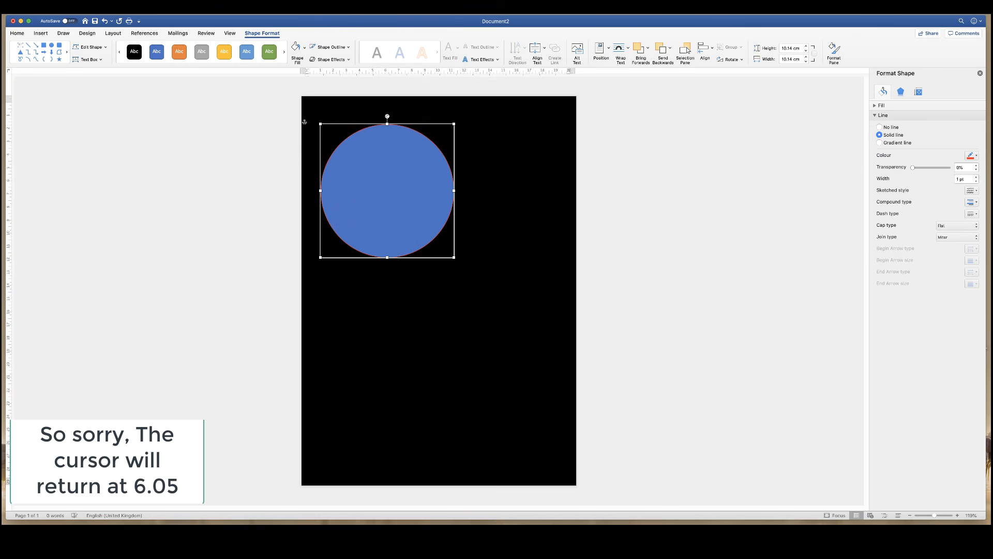
# Increase the circle's outline width to 4 pt.
pyautogui.click(976, 177)
pyautogui.click(976, 177)
pyautogui.click(976, 177)
pyautogui.click(976, 177)
pyautogui.click(976, 177)
pyautogui.click(976, 176)
pyautogui.click(976, 176)
pyautogui.click(976, 177)
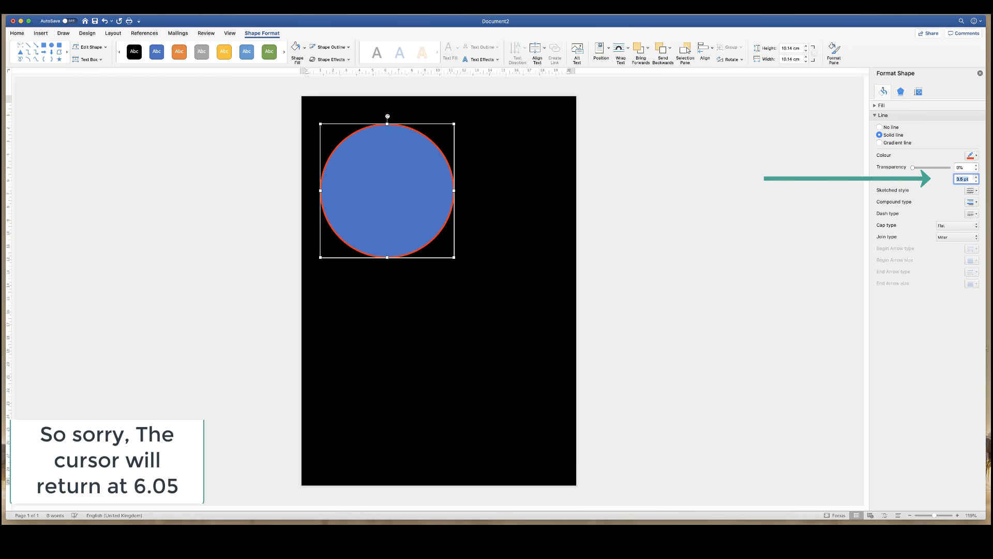
pyautogui.click(976, 177)
pyautogui.click(976, 177)
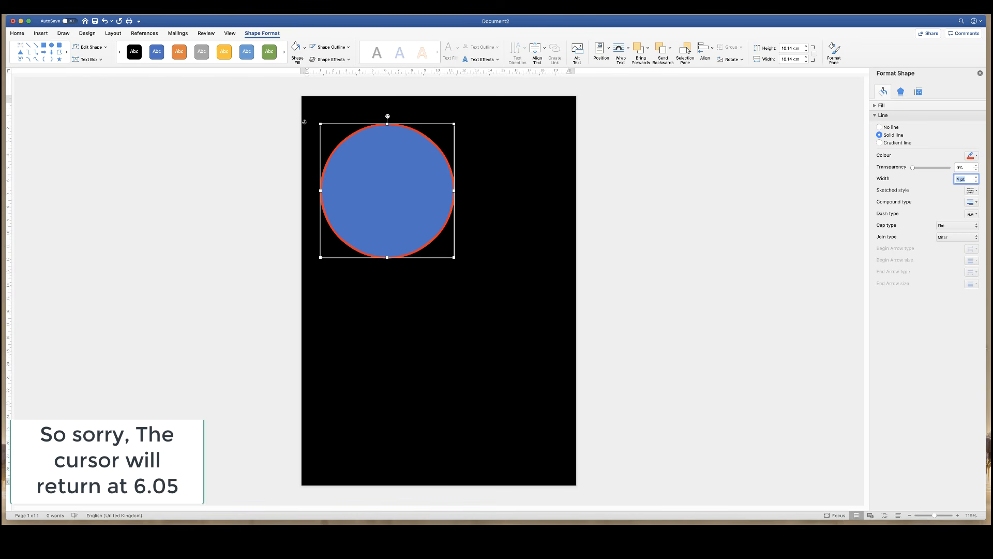
# Remove the circle's outline by choosing No line, and switch its fill to Gradient fill.
pyautogui.click(879, 127)
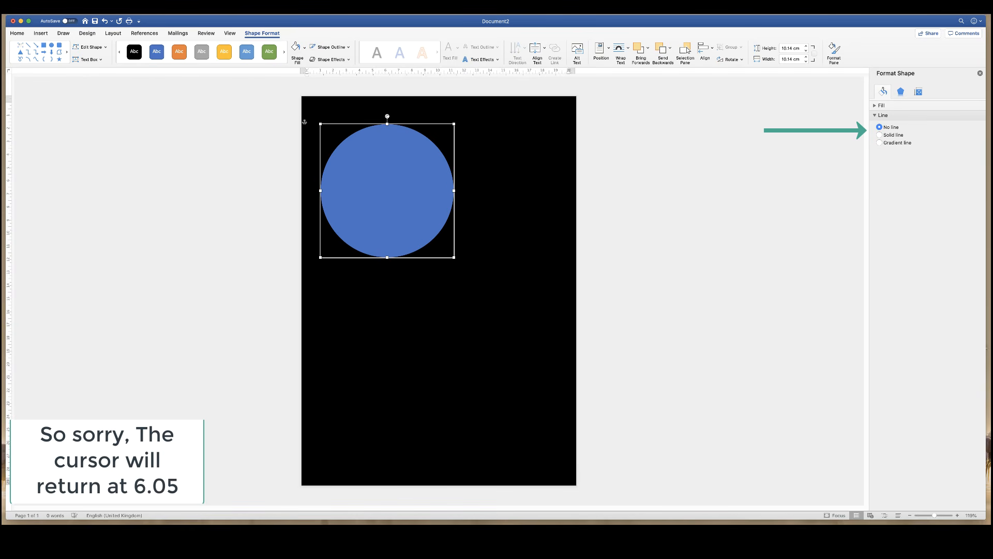
pyautogui.click(875, 115)
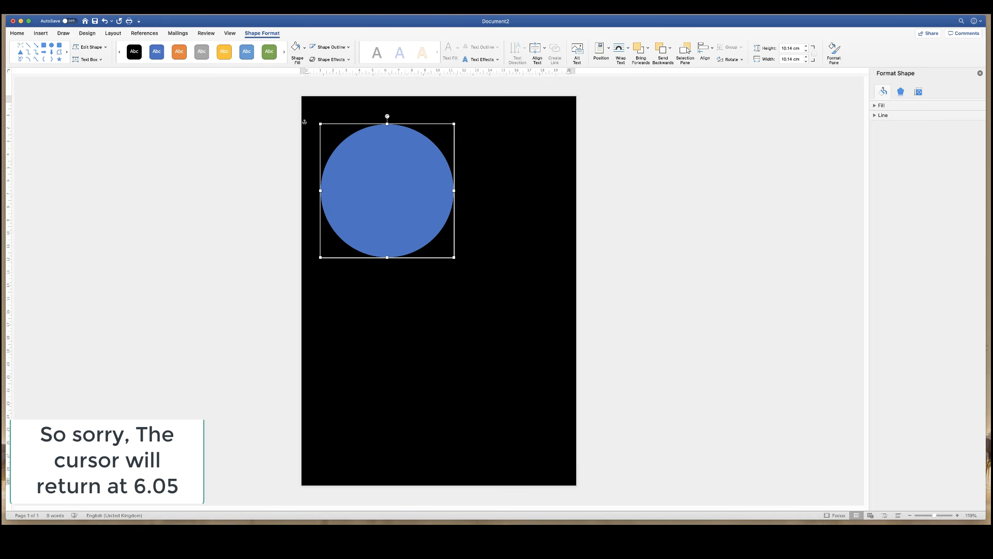
pyautogui.click(875, 106)
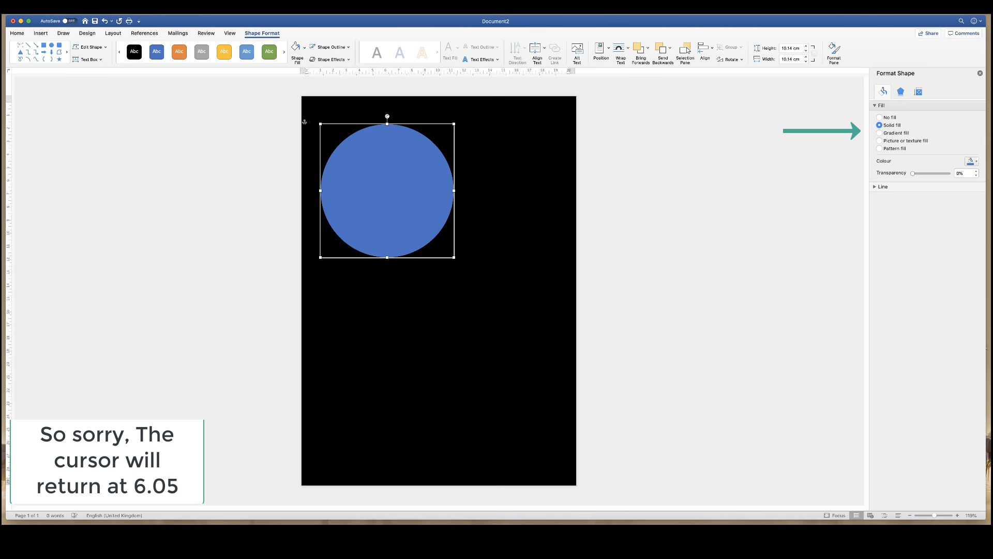
pyautogui.click(879, 133)
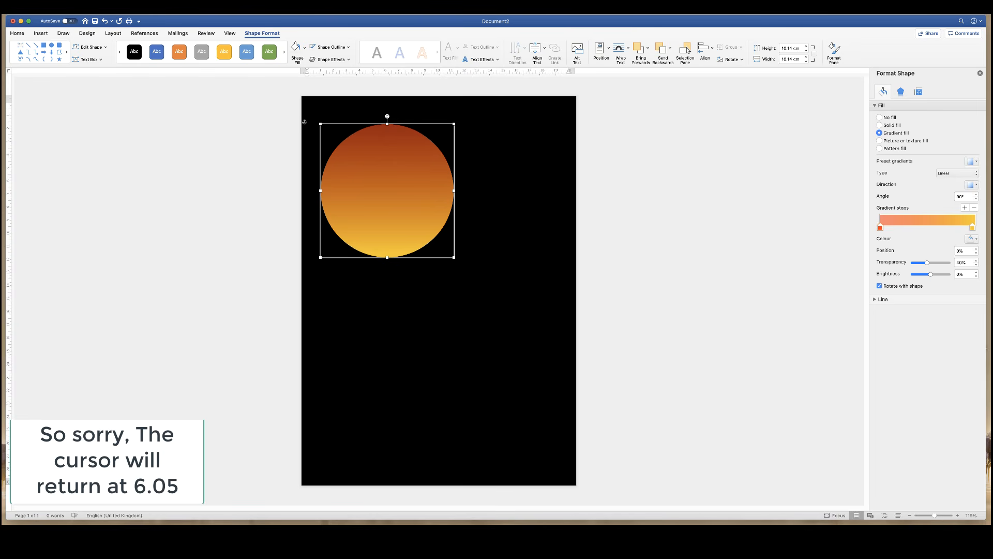
# Place the last gradient stop at 100%, then colour the first stop pink and the last stop blue.
pyautogui.moveTo(972, 228); pyautogui.dragTo(975, 228)
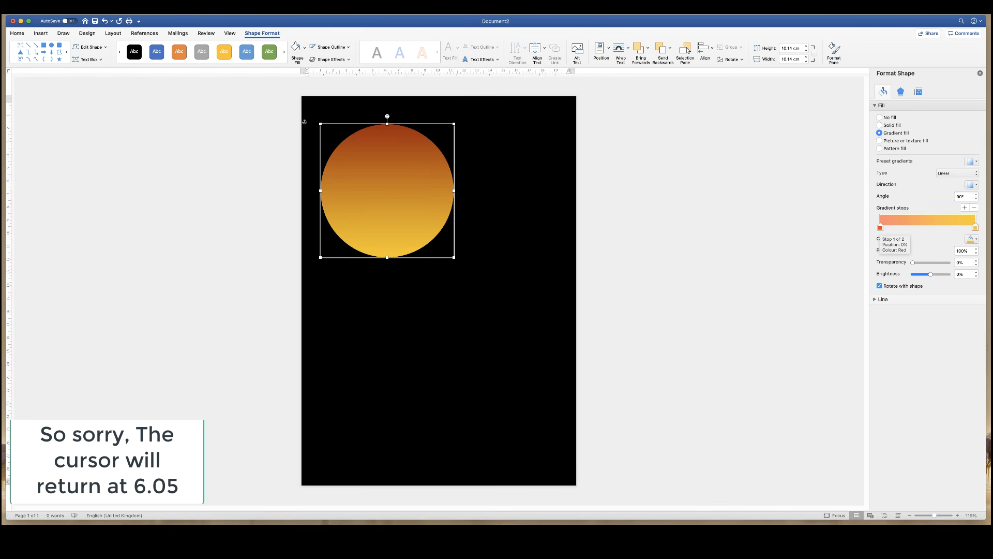
pyautogui.click(880, 228)
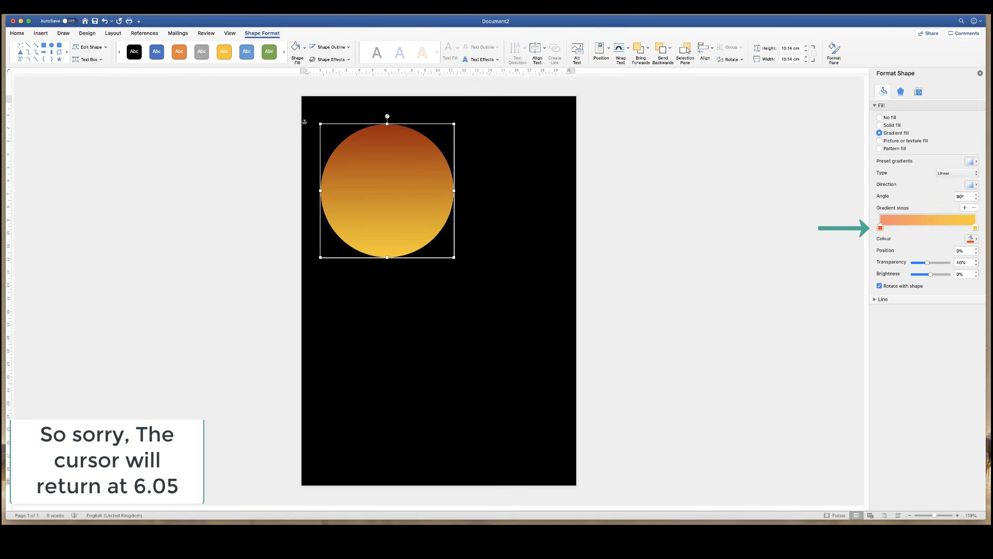
pyautogui.click(976, 239)
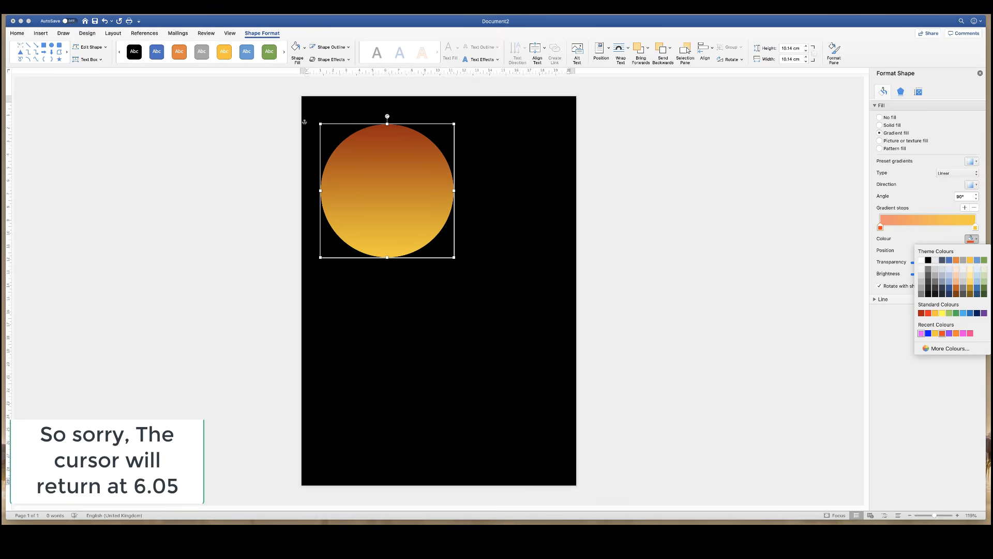
pyautogui.click(921, 334)
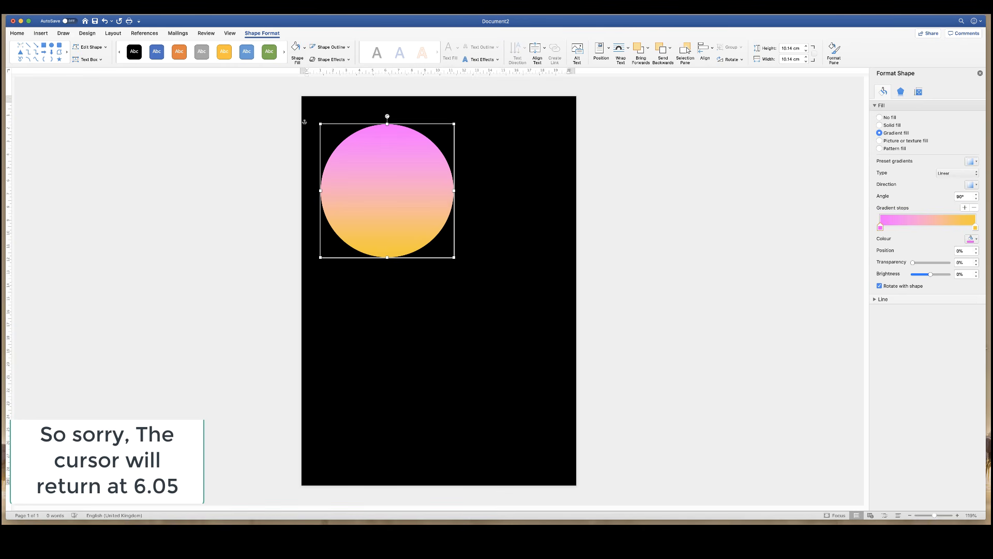
pyautogui.click(975, 227)
pyautogui.click(973, 239)
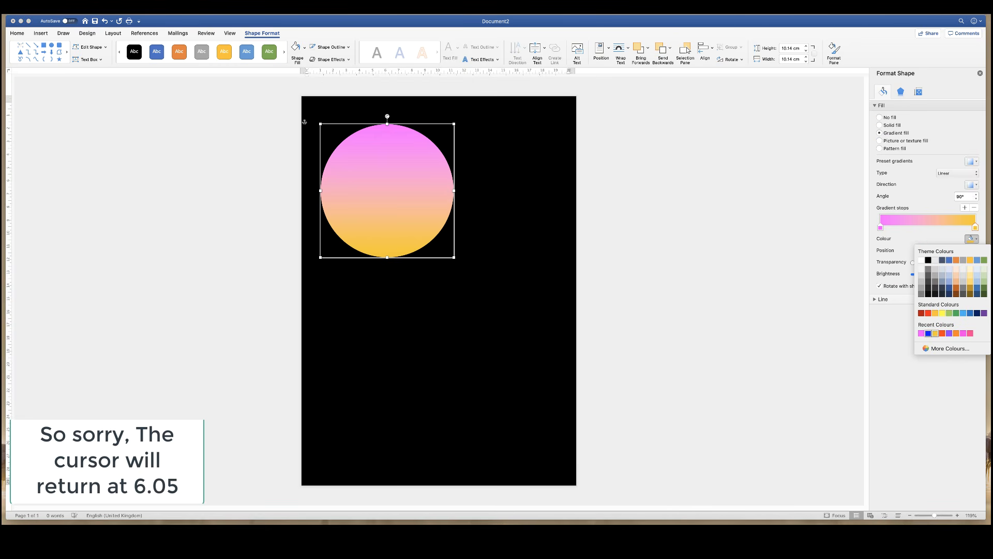
pyautogui.click(928, 333)
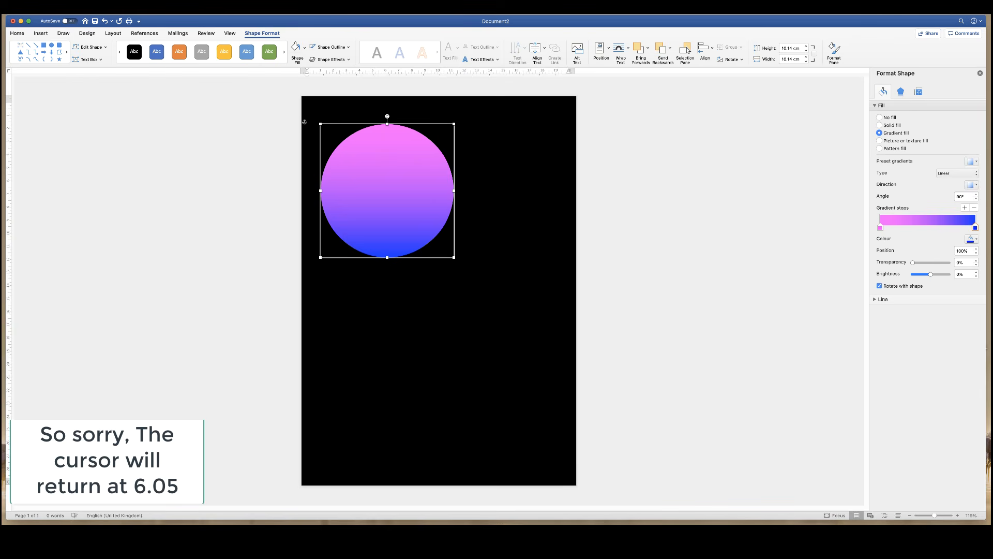
# Try sliding the blue and pink gradient stops along the gradient, returning each one to its own end.
pyautogui.moveTo(975, 228)
pyautogui.mouseDown()
pyautogui.moveTo(906, 228)
pyautogui.moveTo(975, 228)
pyautogui.mouseUp()
pyautogui.moveTo(881, 228)
pyautogui.mouseDown()
pyautogui.moveTo(948, 227)
pyautogui.moveTo(880, 228)
pyautogui.mouseUp()
pyautogui.click(975, 228)
# Try a third gradient stop coloured orange-red near the middle of the gradient, and remove it again.
pyautogui.click(965, 208)
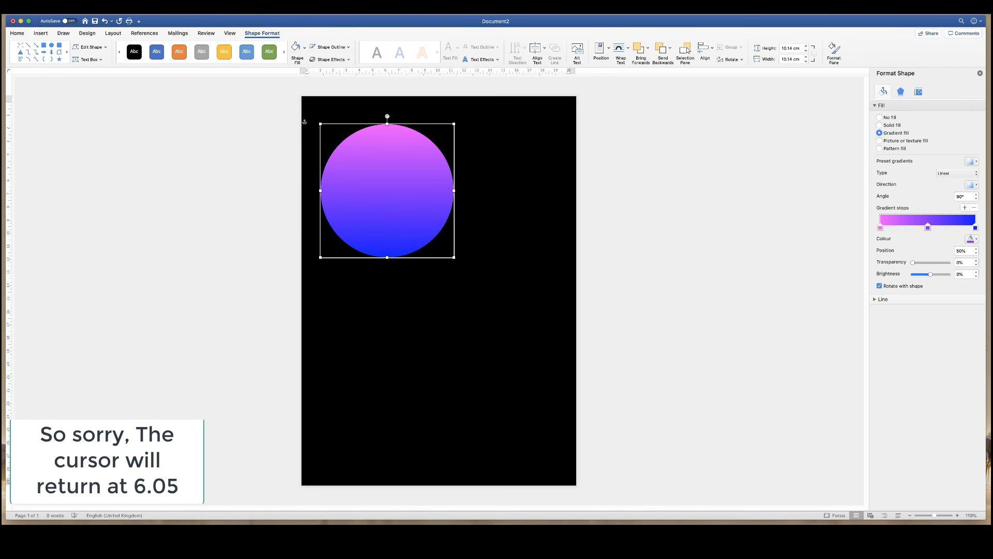
pyautogui.moveTo(928, 227); pyautogui.dragTo(929, 227)
pyautogui.click(972, 238)
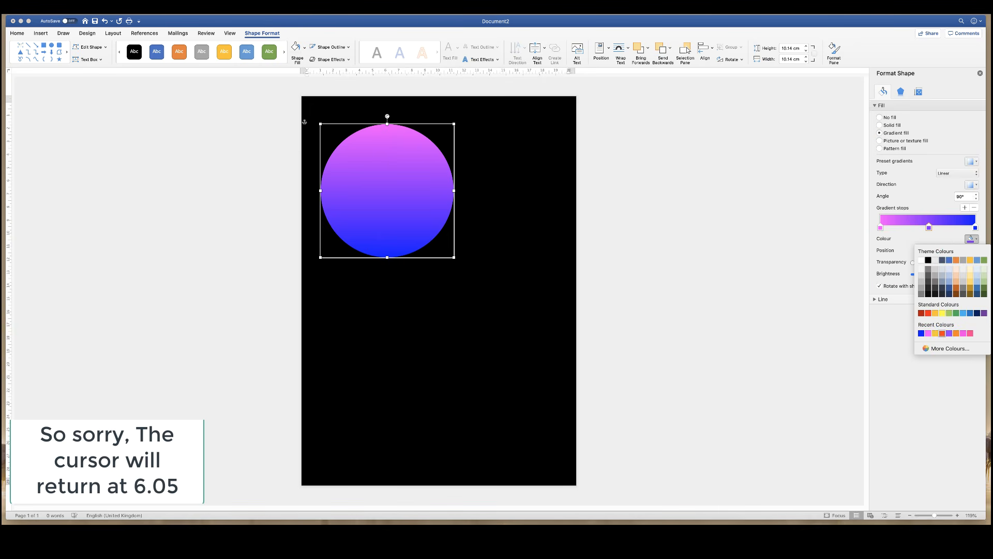
pyautogui.click(942, 333)
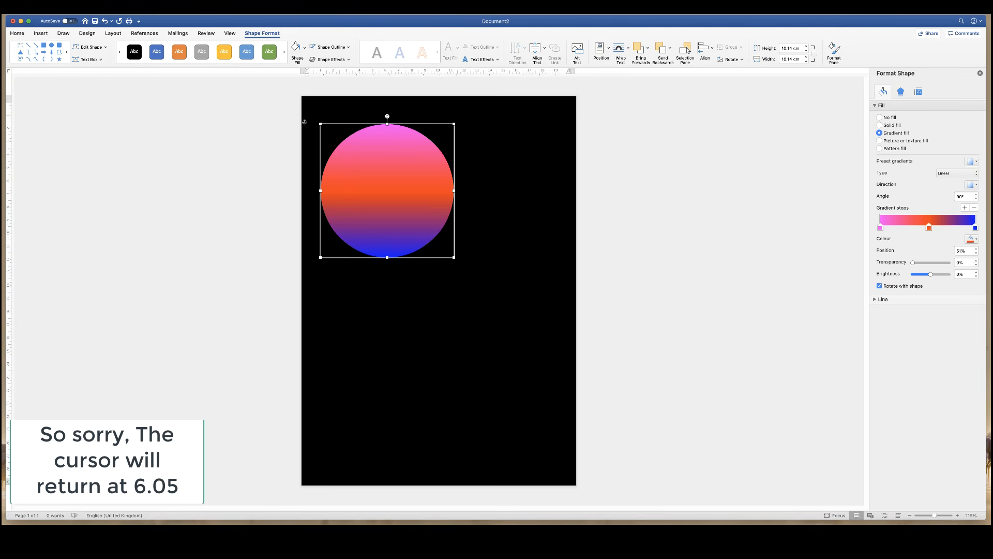
pyautogui.moveTo(928, 227)
pyautogui.mouseDown()
pyautogui.moveTo(914, 228)
pyautogui.moveTo(942, 227)
pyautogui.moveTo(920, 227)
pyautogui.moveTo(931, 228)
pyautogui.mouseUp()
pyautogui.click(973, 207)
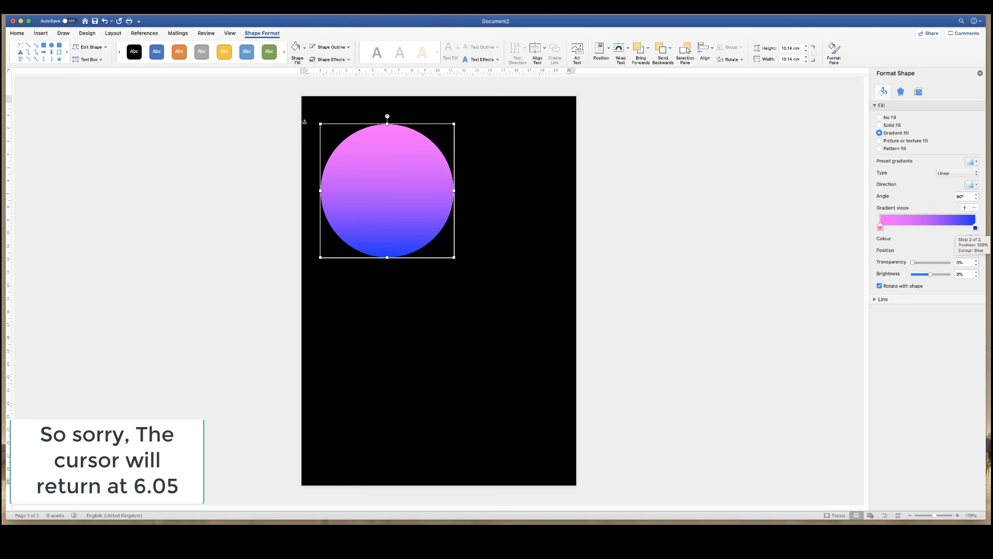
# Recolour the circle's gradient, making the last stop pink and the first stop purple.
pyautogui.click(975, 227)
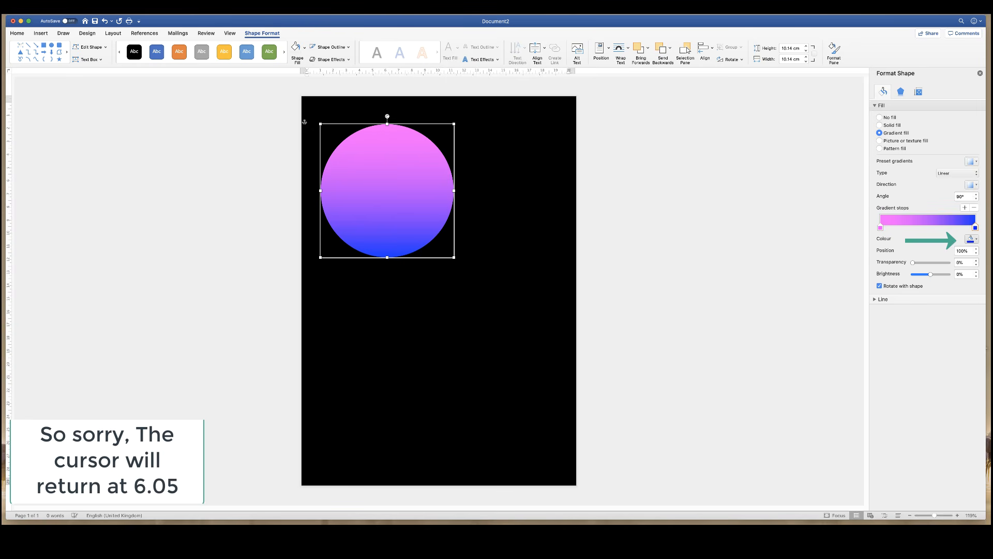
pyautogui.click(972, 238)
pyautogui.click(935, 334)
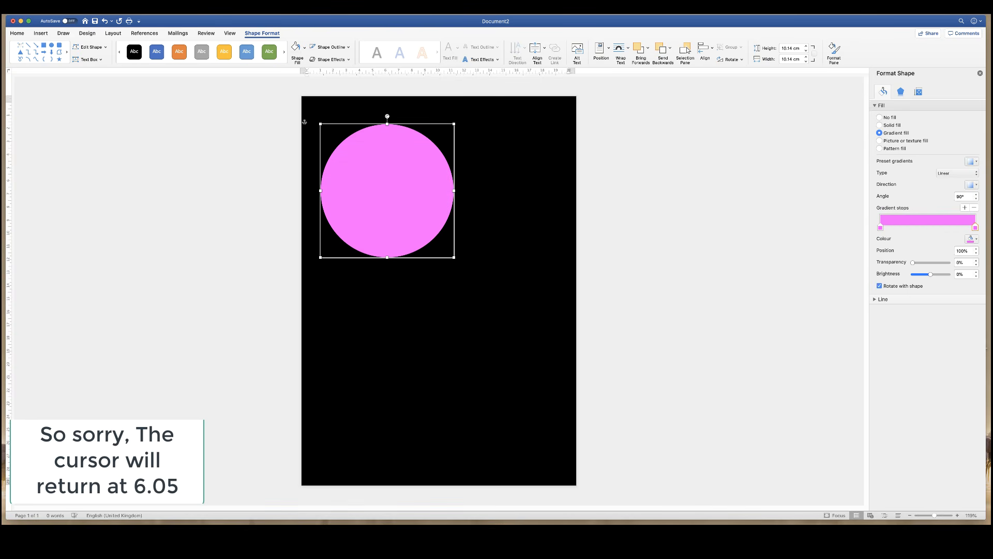
pyautogui.click(881, 228)
pyautogui.click(972, 238)
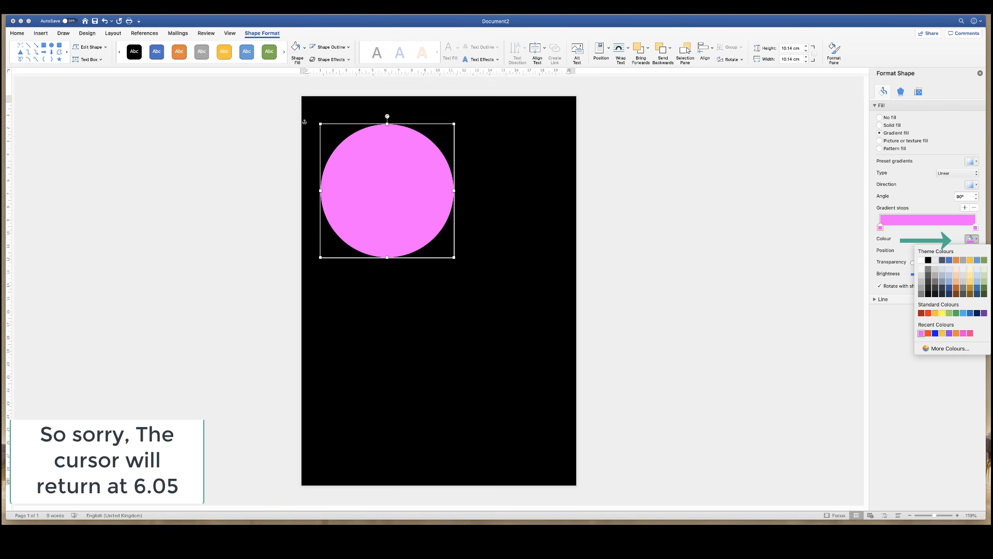
pyautogui.click(949, 333)
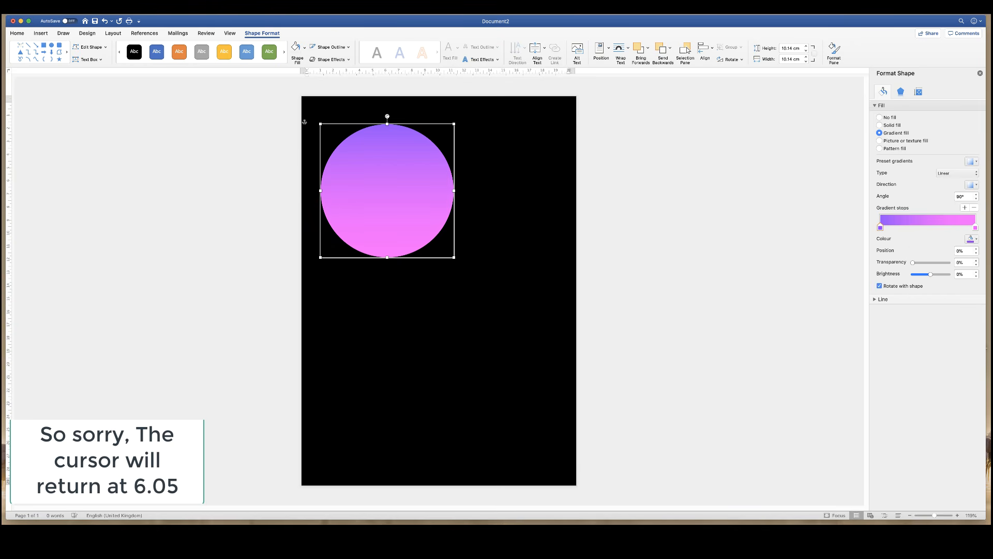
pyautogui.click(974, 228)
# Duplicate the gradient circle and place the copy partly off the page's right edge, below the original.
pyautogui.click(387, 190)
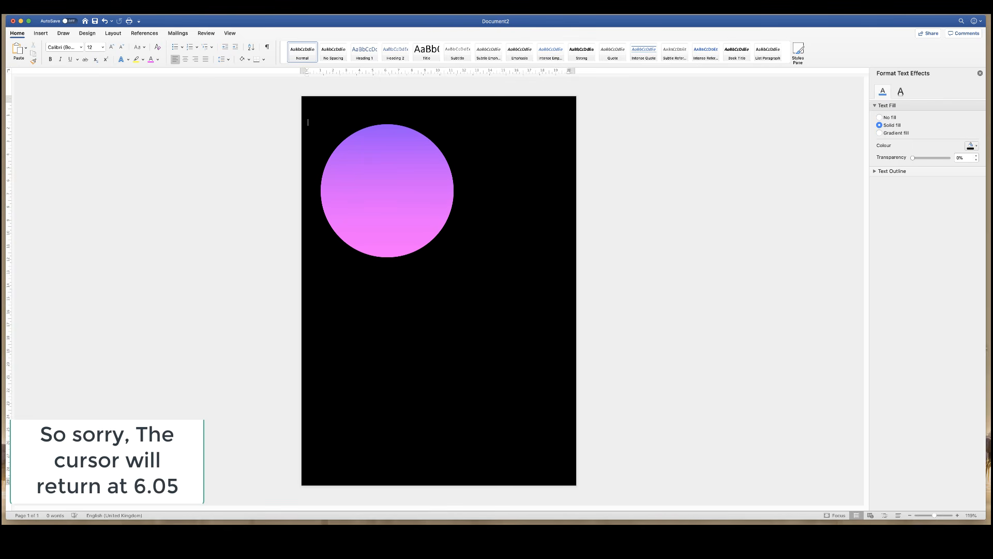
pyautogui.click(387, 191)
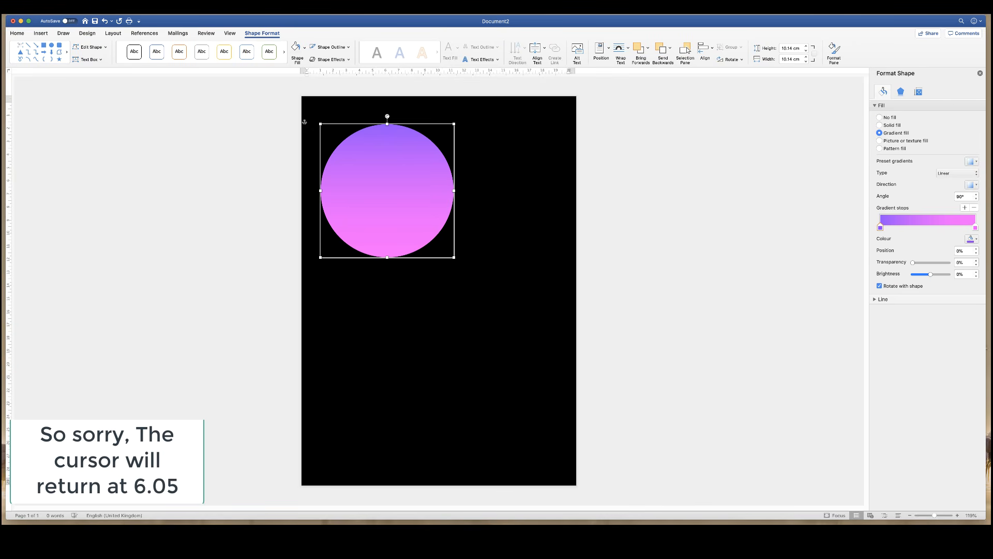
pyautogui.press('super+v')
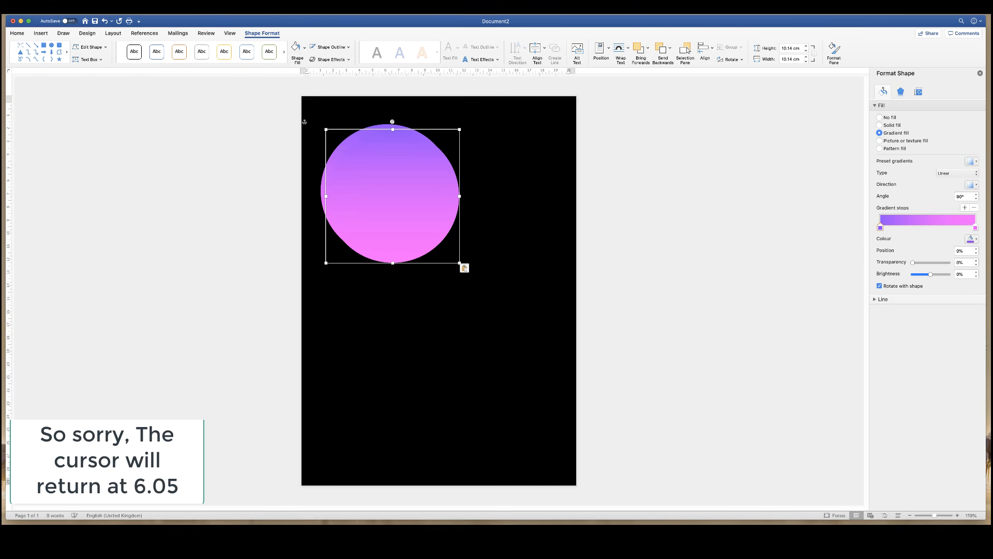
pyautogui.moveTo(411, 205); pyautogui.dragTo(565, 321)
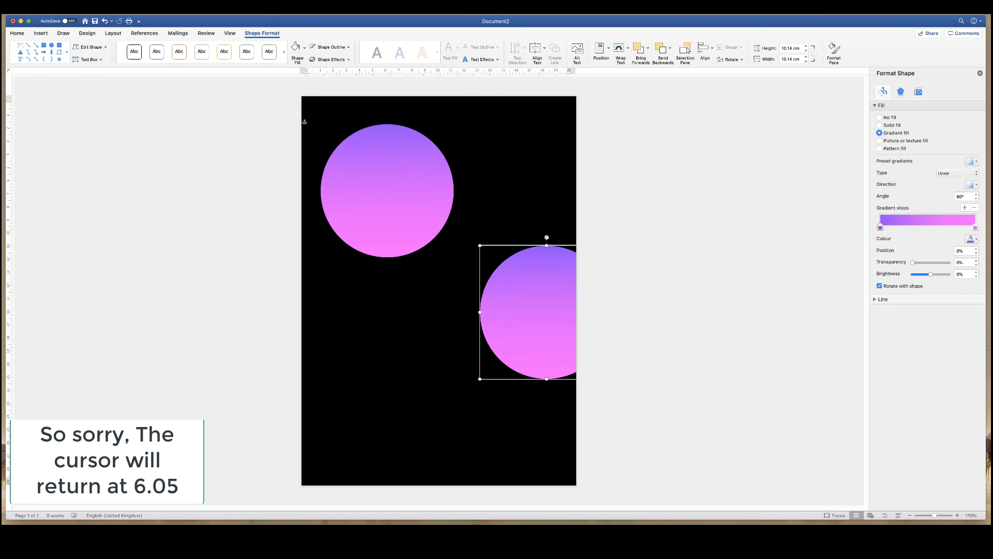
# Copy the right-edge circle, place the duplicate partly off the page's bottom-left corner and make it smaller.
pyautogui.rightClick(522, 300)
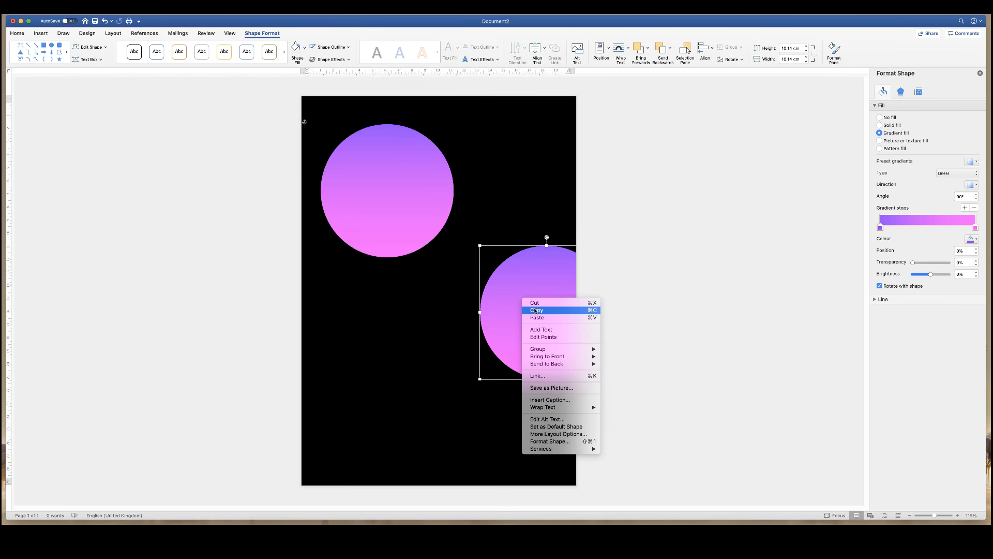
pyautogui.click(537, 310)
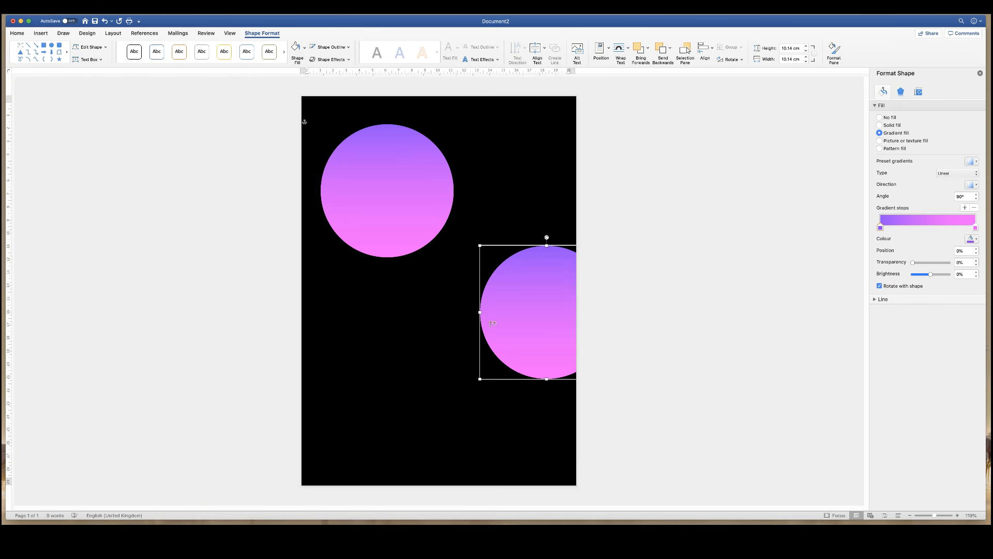
pyautogui.click(413, 348)
pyautogui.rightClick(411, 347)
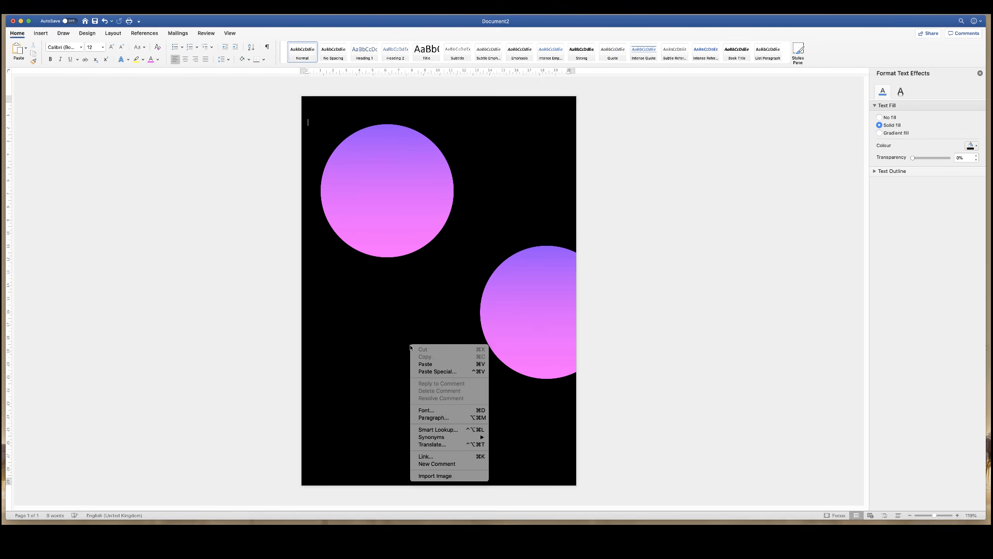
pyautogui.click(423, 364)
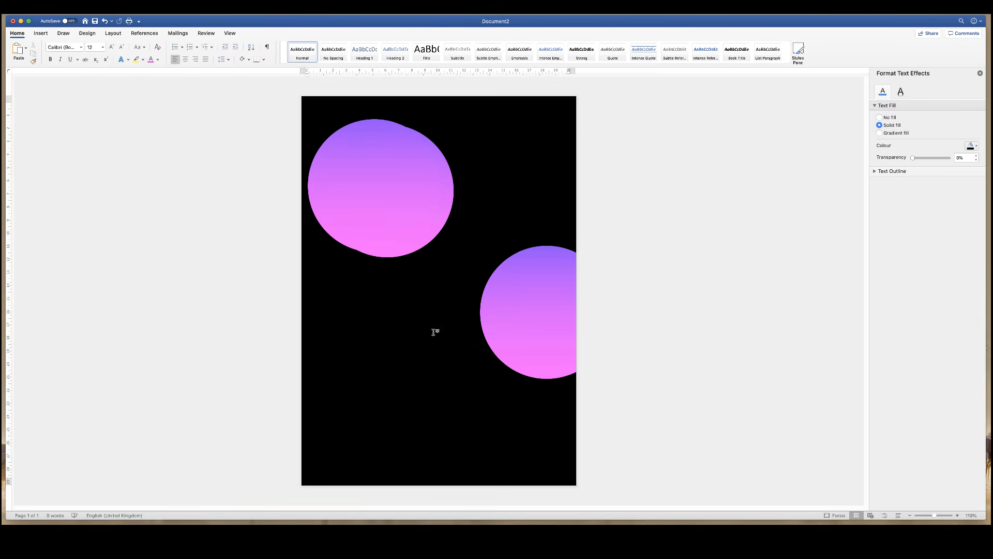
pyautogui.moveTo(413, 207); pyautogui.dragTo(363, 425)
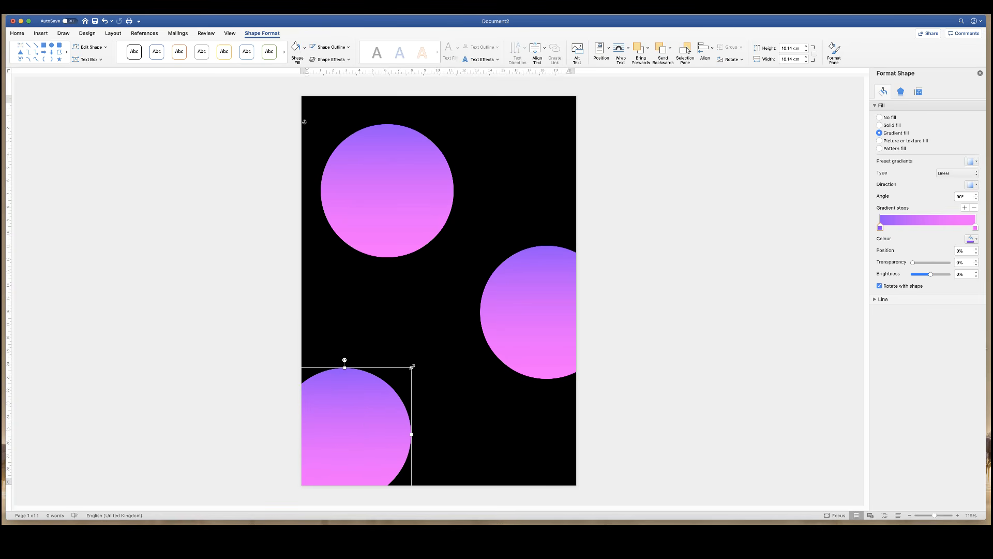
pyautogui.moveTo(412, 367); pyautogui.dragTo(375, 408)
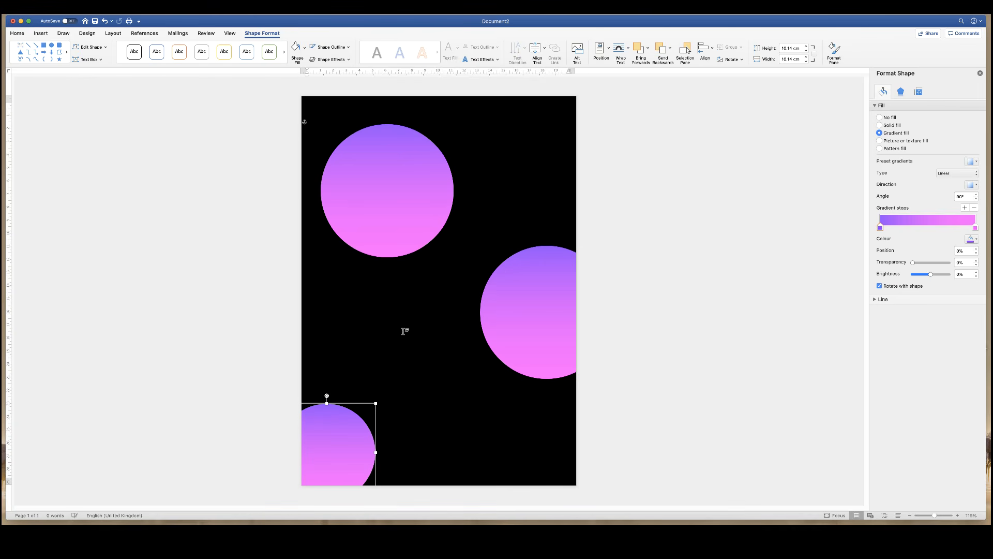
# Move the original circle partly off the page's top-left corner, and raise the right-edge circle, shrinking it to about 8.6 cm.
pyautogui.click(402, 193)
pyautogui.moveTo(399, 197); pyautogui.dragTo(347, 158)
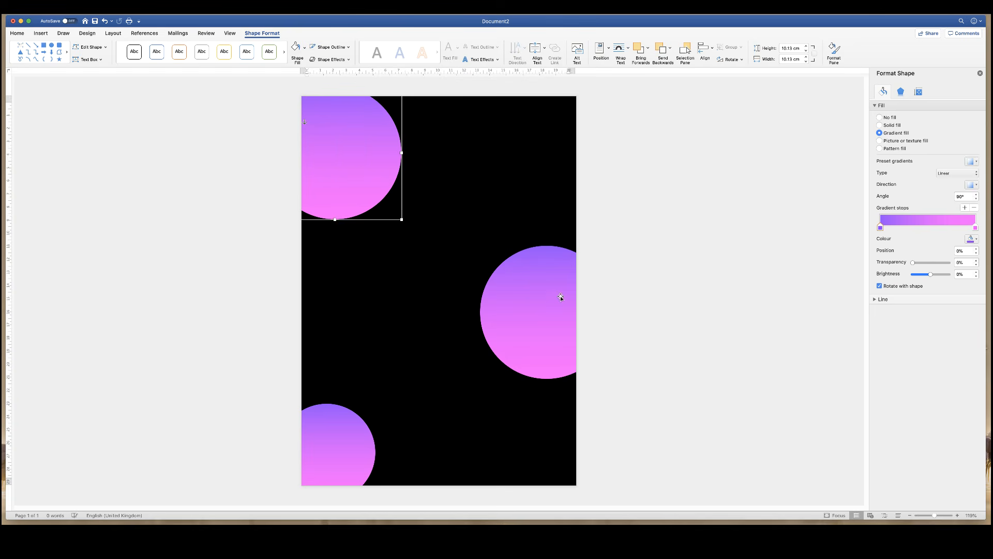
pyautogui.click(561, 298)
pyautogui.moveTo(552, 301); pyautogui.dragTo(571, 224)
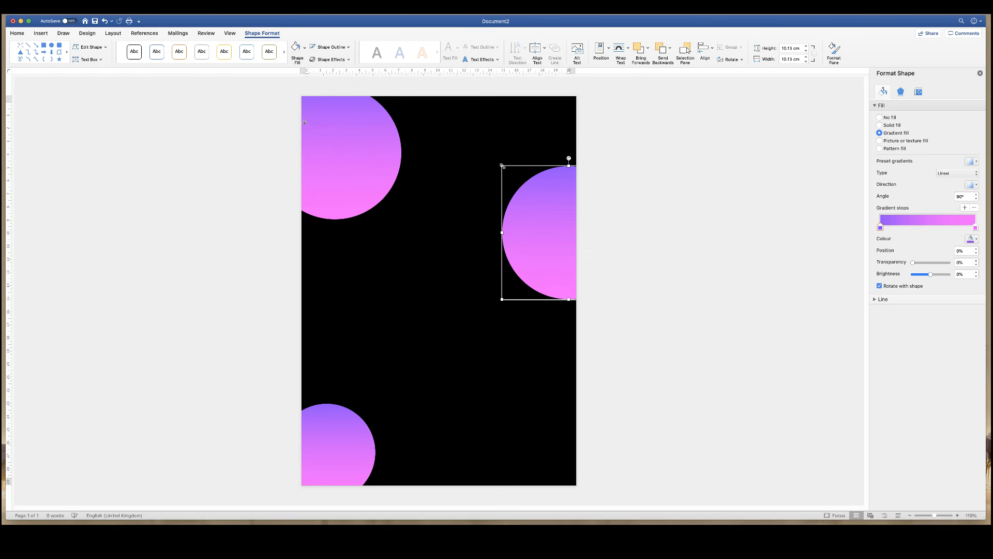
pyautogui.moveTo(502, 165); pyautogui.dragTo(528, 185)
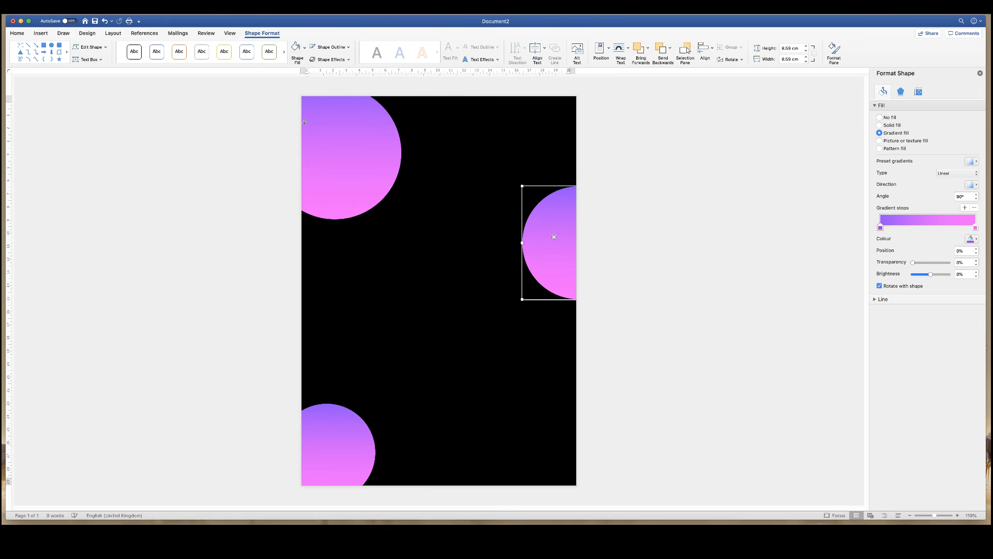
# Duplicate the right-edge circle into the page's bottom-right corner and shrink the copy to about 6.1 cm.
pyautogui.moveTo(554, 237); pyautogui.dragTo(535, 458)
pyautogui.click(517, 259)
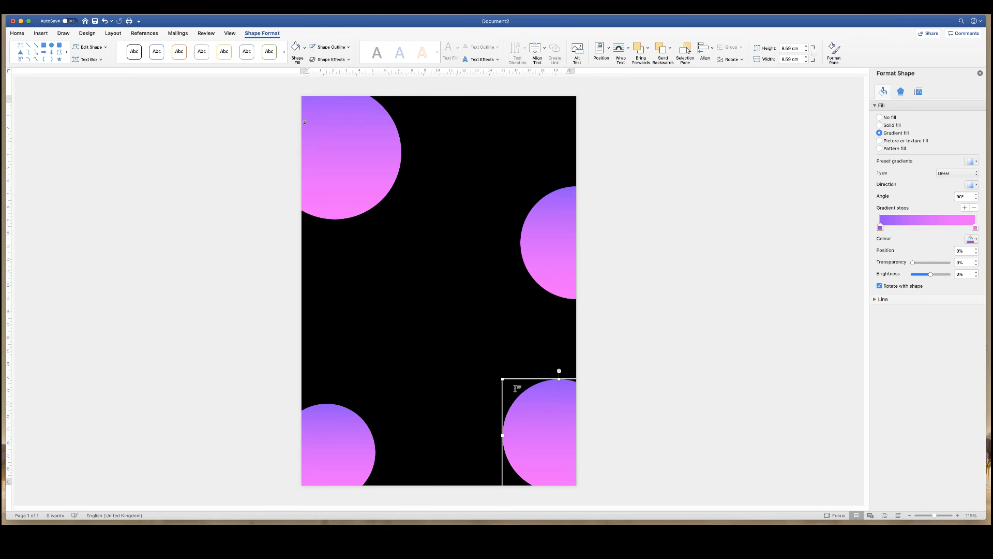
pyautogui.moveTo(502, 378); pyautogui.dragTo(535, 412)
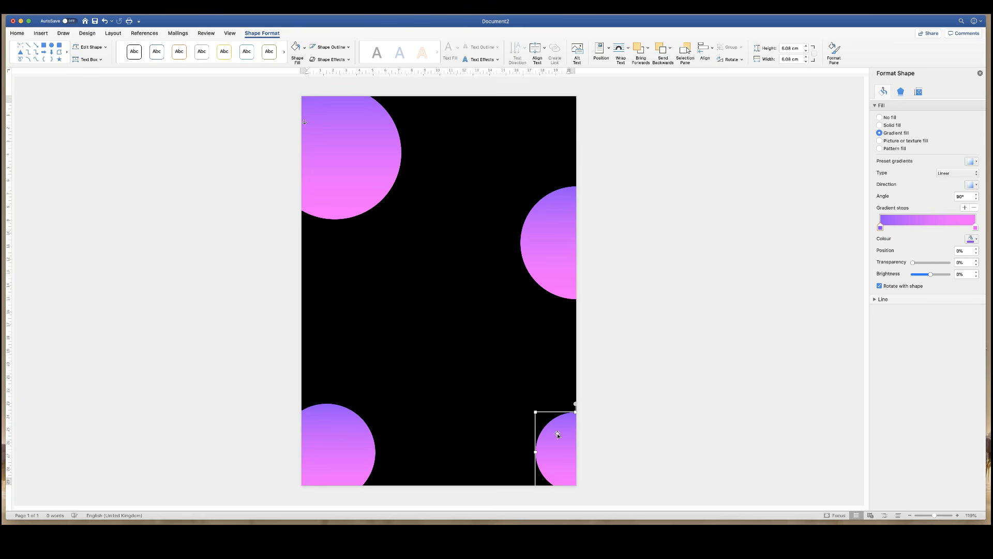
# Paste two more circles and shrink them to tiny dots, one above the bottom-left circle and one about 1.2 cm wide touching its right side.
pyautogui.press('super+v')
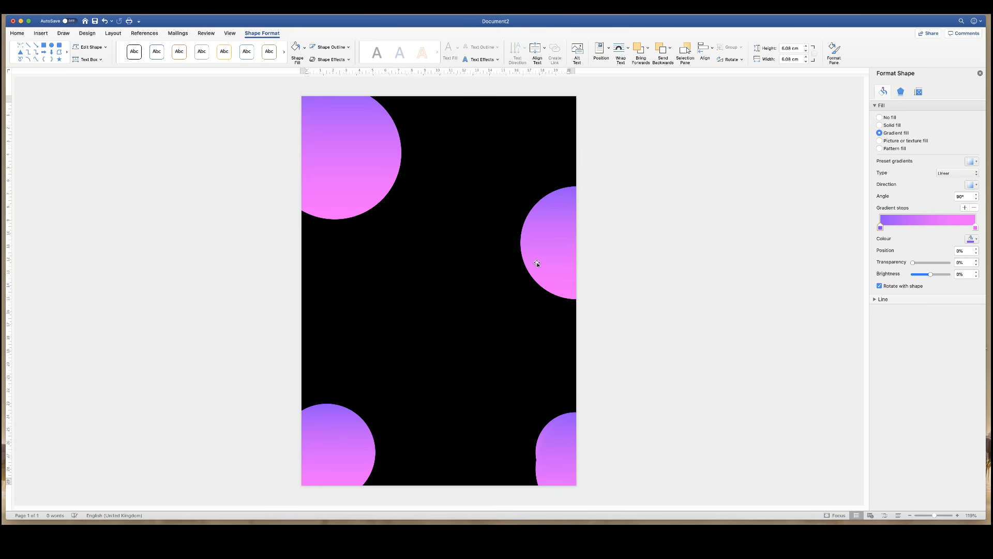
pyautogui.moveTo(554, 434); pyautogui.dragTo(388, 262)
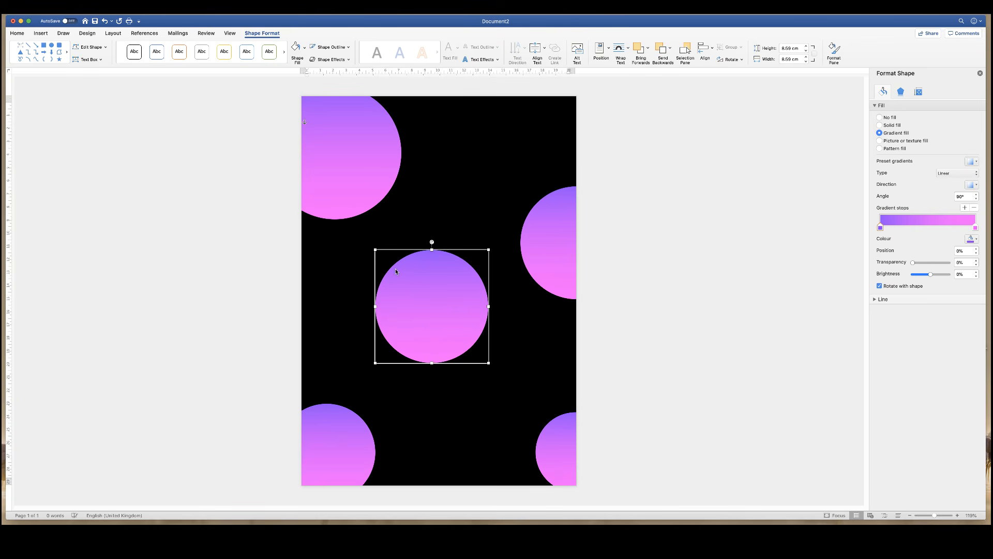
pyautogui.moveTo(487, 250); pyautogui.dragTo(388, 350)
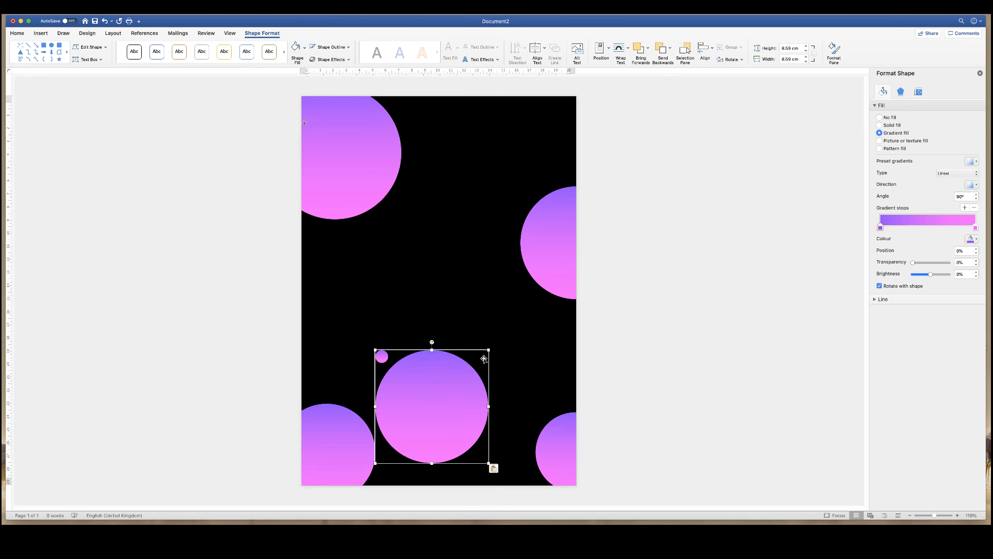
pyautogui.moveTo(487, 349); pyautogui.dragTo(393, 445)
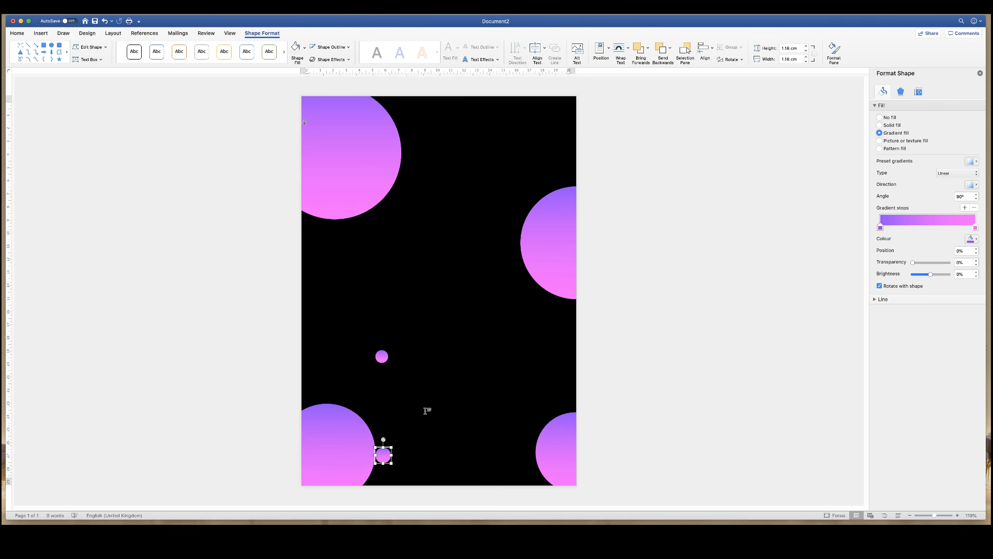
# Paste two more circles, placing a small one above the right-edge circle and one about 4.7 cm wide below it.
pyautogui.press('super+v')
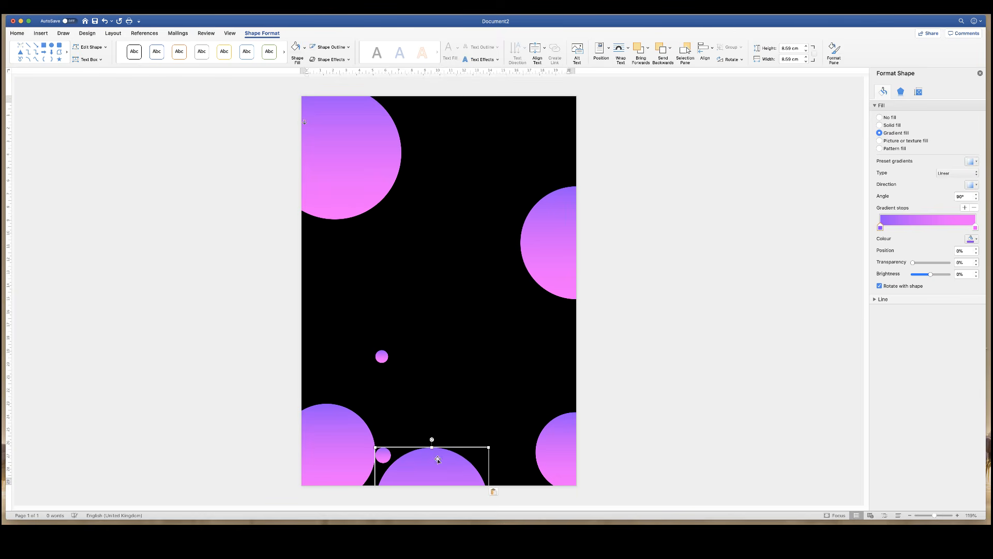
pyautogui.moveTo(433, 441); pyautogui.dragTo(439, 271)
pyautogui.press('super+v')
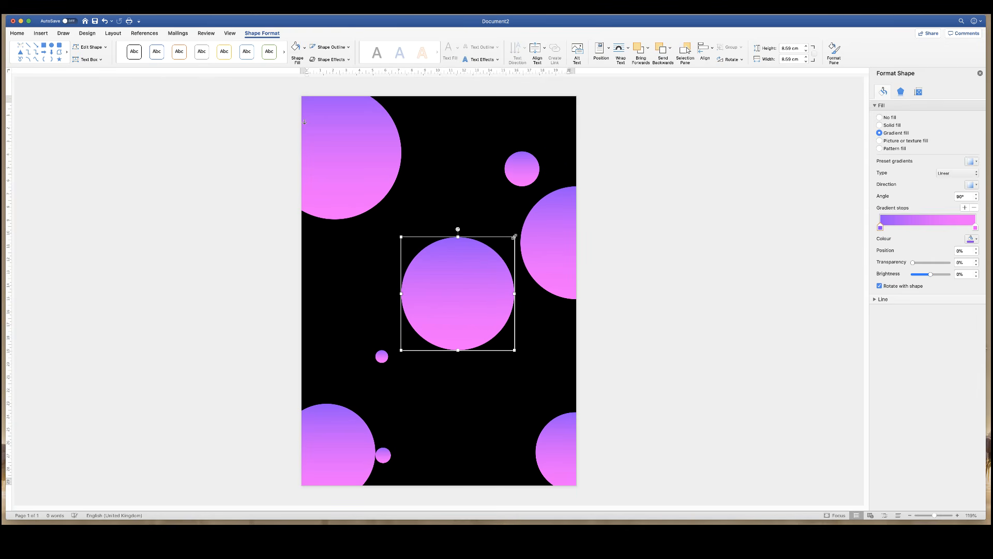
pyautogui.moveTo(515, 235); pyautogui.dragTo(531, 356)
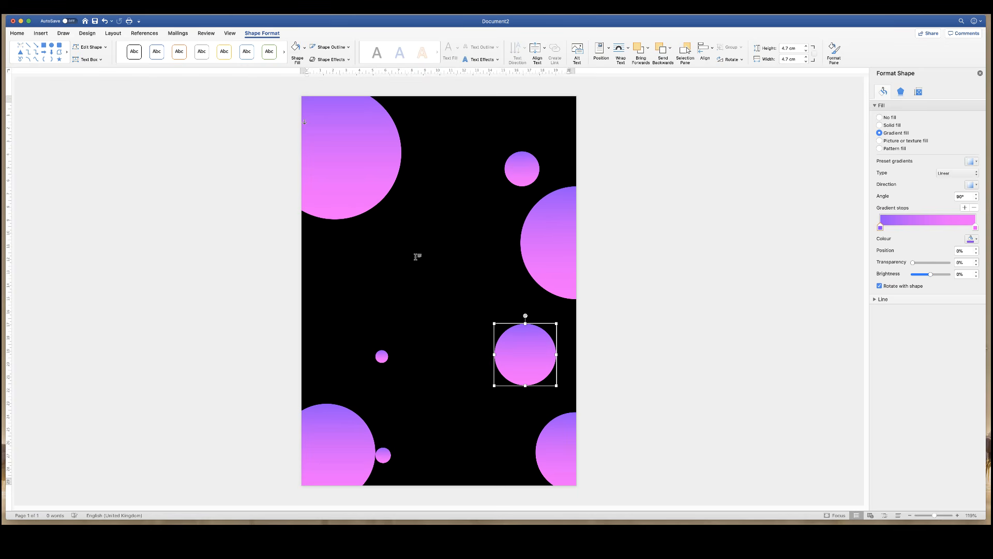
# Paste another circle, shrink it to about 5.9 cm and place it just inside the page's left edge, below the top-left circle.
pyautogui.press('cmd+v')
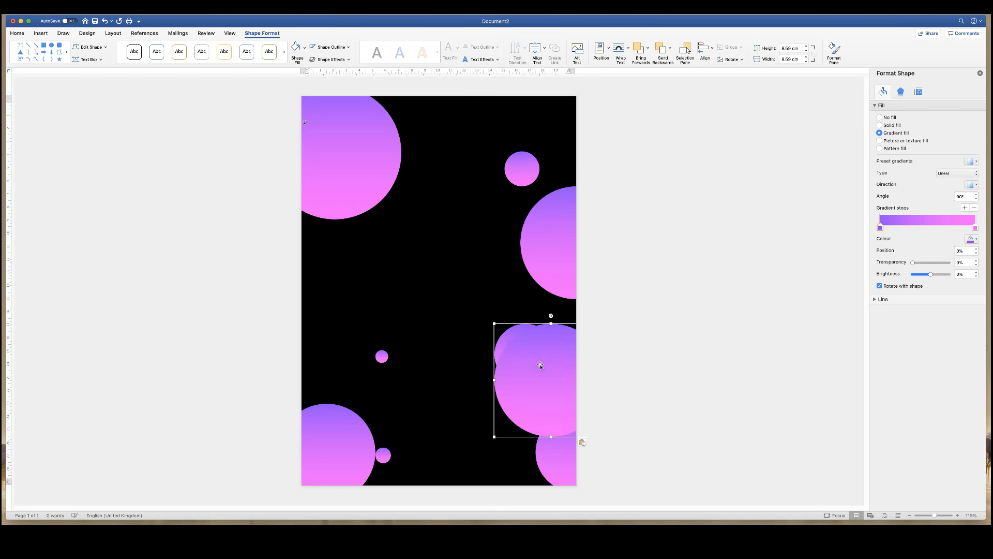
pyautogui.moveTo(537, 355); pyautogui.dragTo(294, 295)
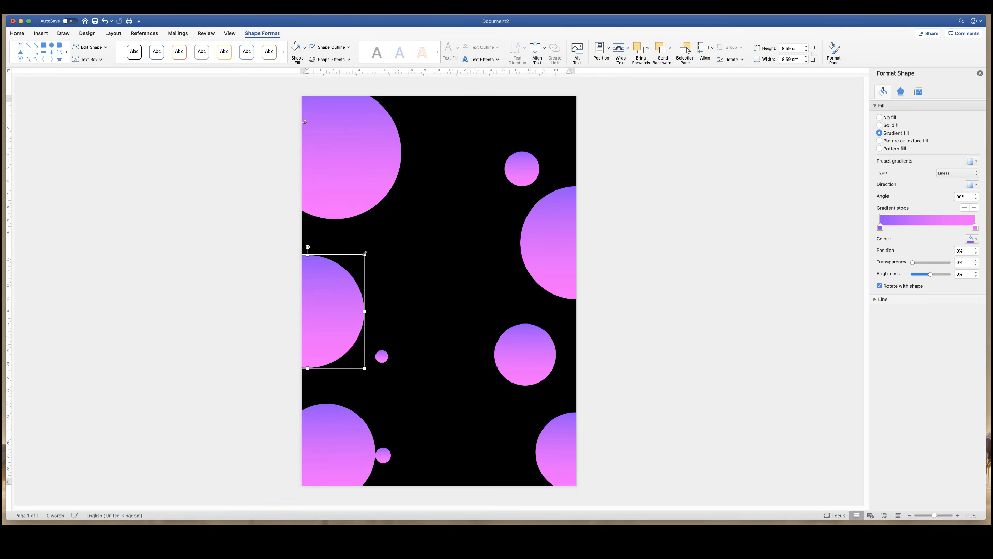
pyautogui.moveTo(365, 253); pyautogui.dragTo(328, 290)
pyautogui.moveTo(312, 326); pyautogui.dragTo(364, 299)
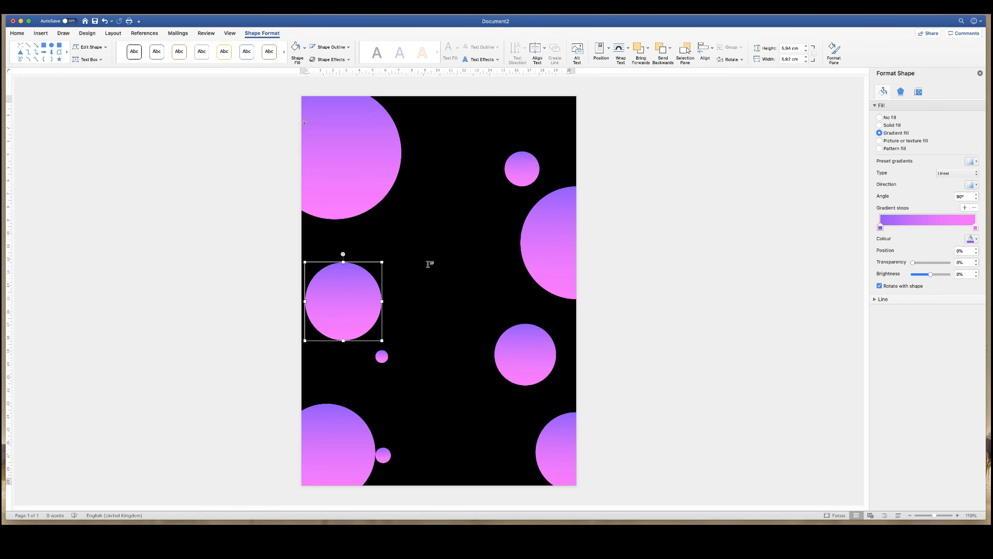
# Paste a circle near the page's centre and recolour its gradient with a red first stop and an orange last stop.
pyautogui.press('super+v')
pyautogui.moveTo(373, 301); pyautogui.dragTo(456, 244)
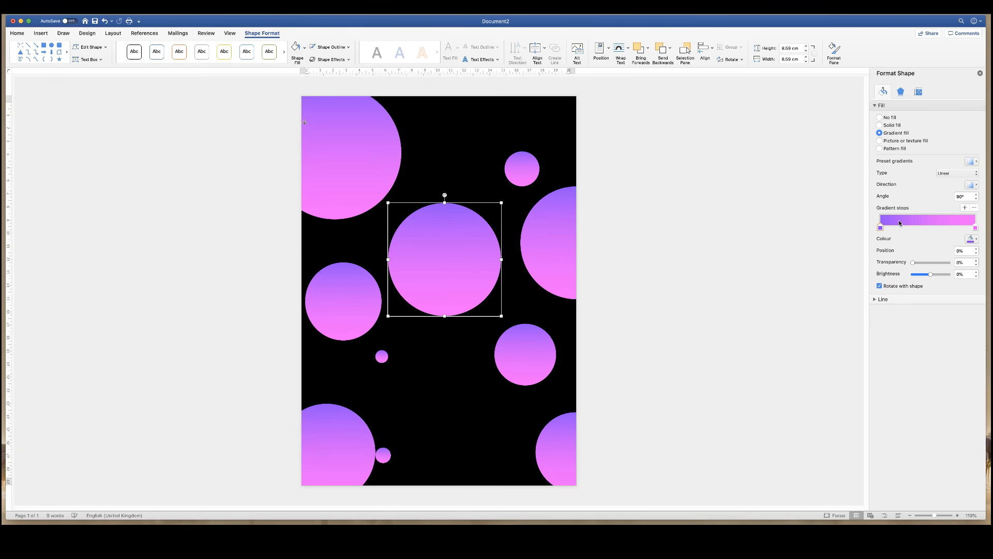
pyautogui.click(976, 228)
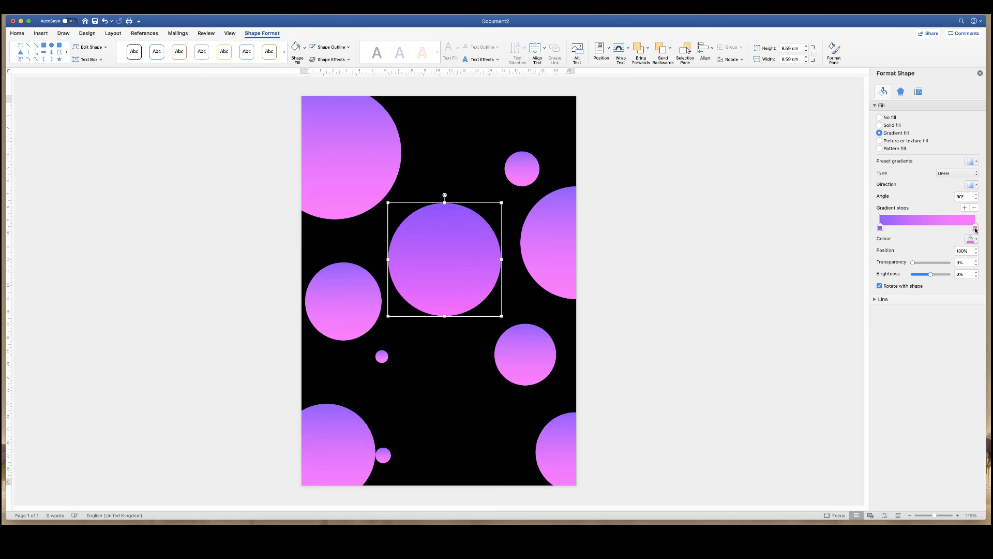
pyautogui.click(970, 239)
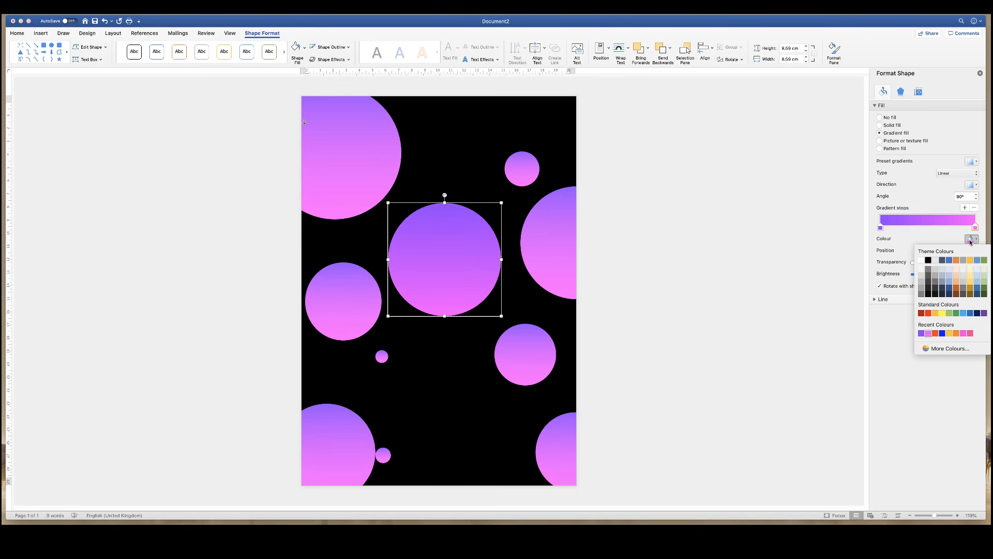
pyautogui.click(936, 314)
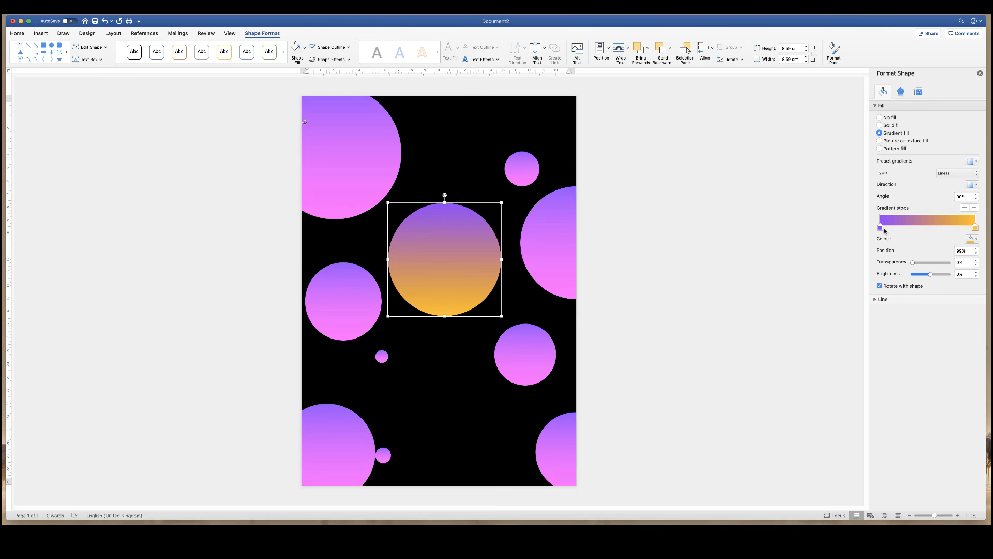
pyautogui.click(970, 240)
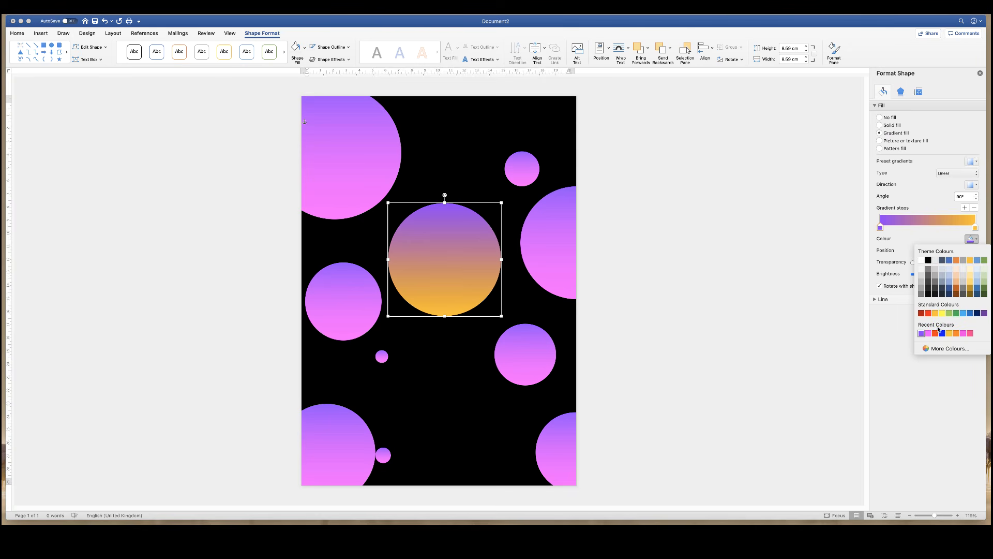
pyautogui.click(929, 313)
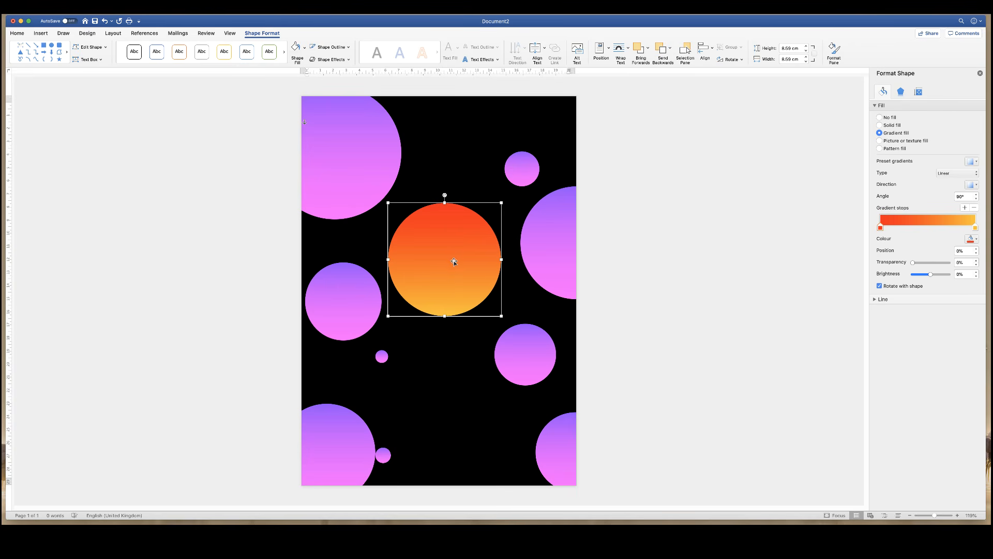
# Paste another red-to-orange circle, shrink it to about 4.2 cm and place it on the page's bottom edge beside the bottom-left circle.
pyautogui.press('super+v')
pyautogui.moveTo(455, 265); pyautogui.dragTo(451, 402)
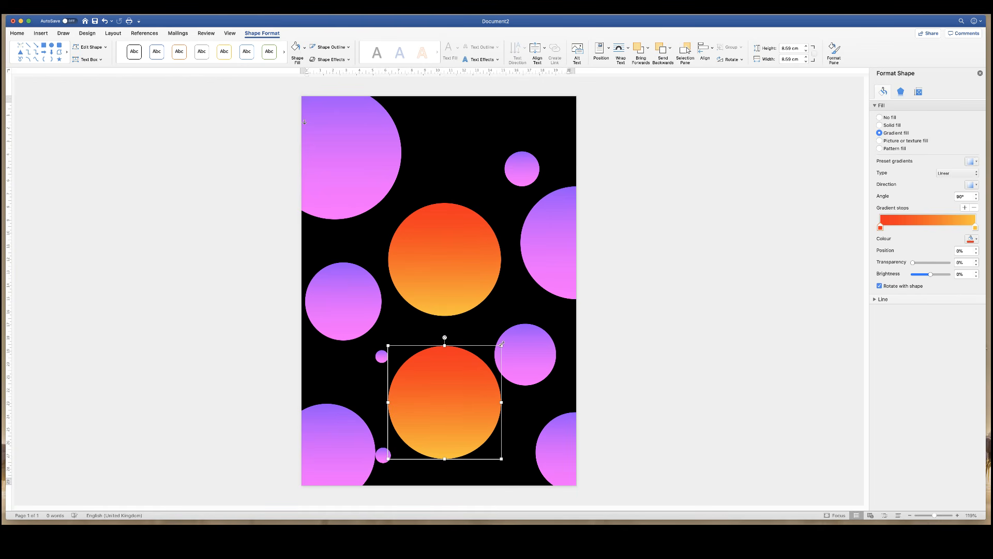
pyautogui.moveTo(502, 344); pyautogui.dragTo(423, 471)
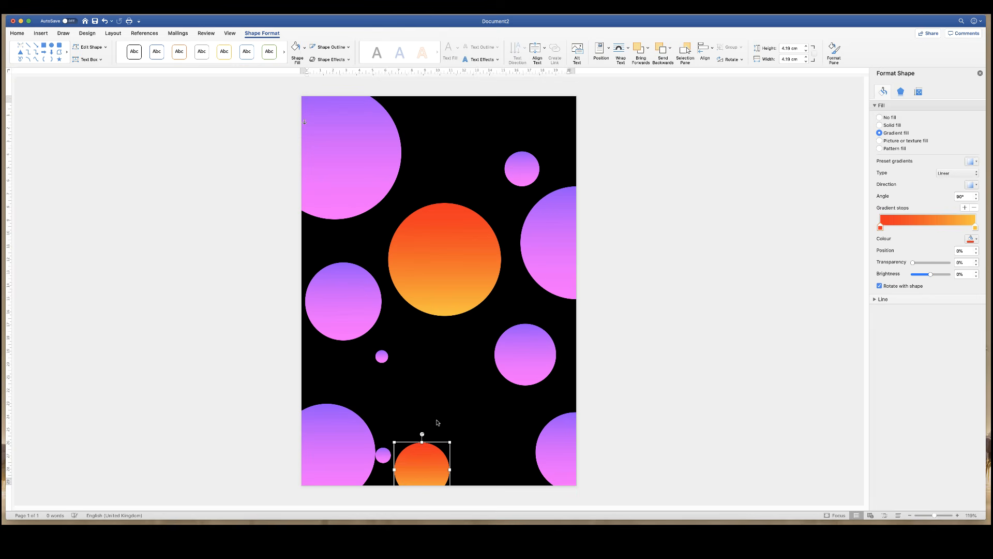
# Place red-to-orange circles across the page's top edge, right edge and left edge, with a smaller one at the right.
pyautogui.click(450, 248)
pyautogui.moveTo(449, 247); pyautogui.dragTo(452, 110)
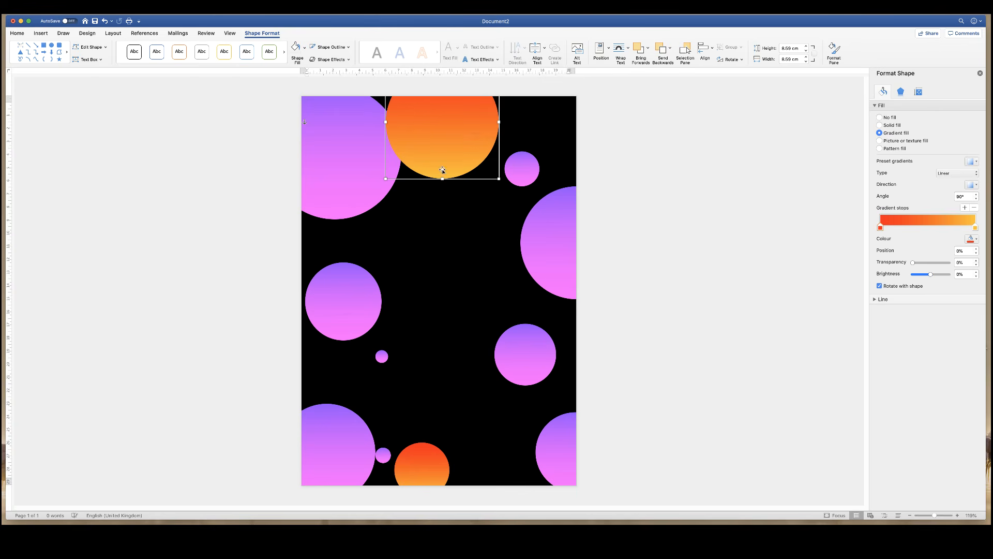
pyautogui.moveTo(469, 174); pyautogui.dragTo(583, 381)
pyautogui.moveTo(501, 277); pyautogui.dragTo(292, 362)
pyautogui.click(427, 283)
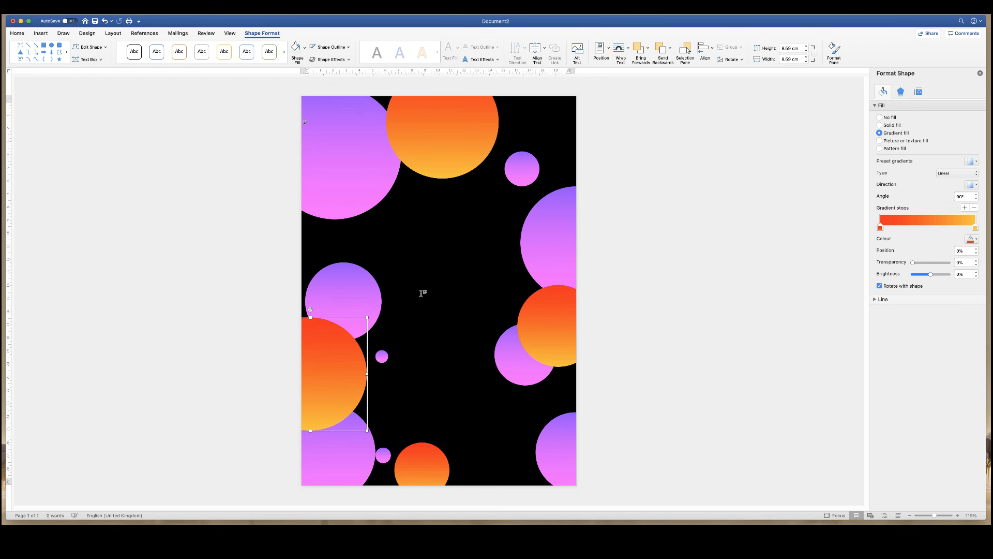
# Paste another circle near the page's centre and recolour its gradient with a purple first stop and a blue last stop.
pyautogui.press('super+v')
pyautogui.moveTo(351, 351); pyautogui.dragTo(480, 246)
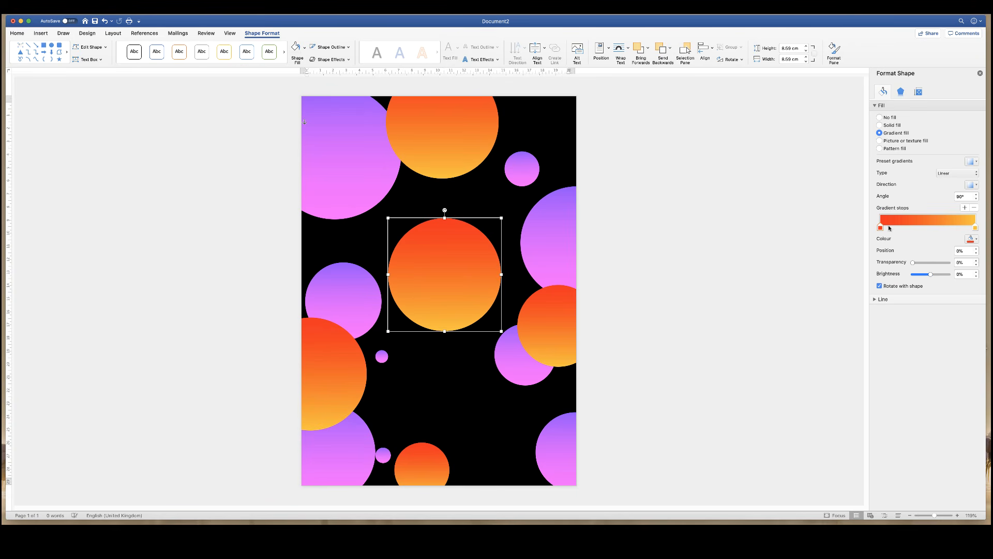
pyautogui.click(975, 229)
pyautogui.click(970, 239)
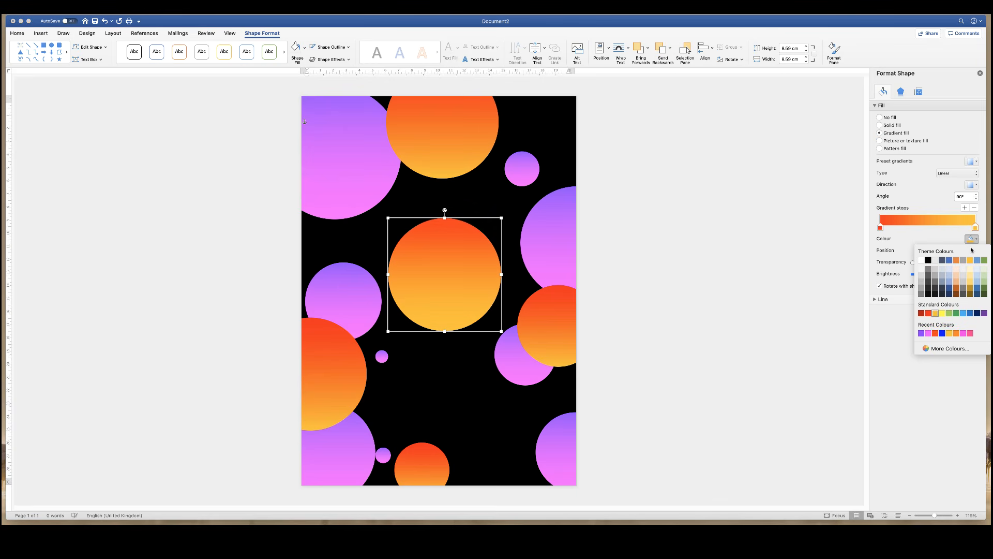
pyautogui.click(941, 334)
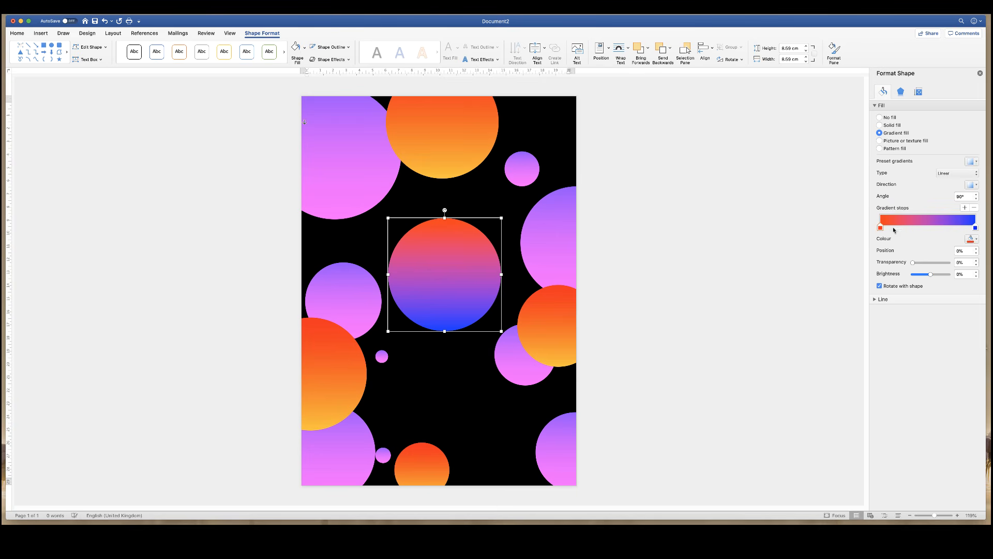
pyautogui.click(972, 240)
pyautogui.click(928, 334)
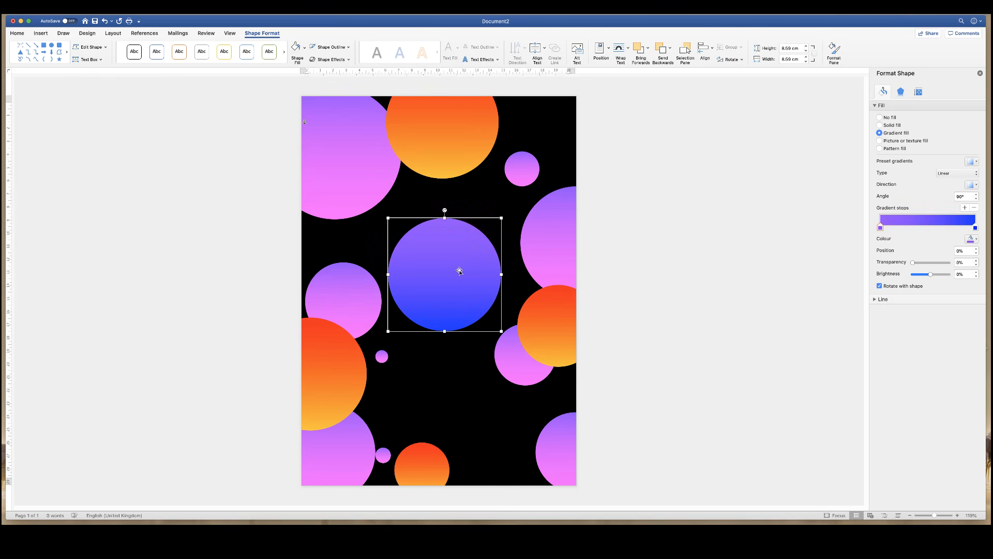
# Place purple-to-blue copies: a tiny one above the bottom orange circle and one about 7.4 cm wide in the page's top-right corner.
pyautogui.moveTo(460, 271); pyautogui.dragTo(457, 376)
pyautogui.moveTo(500, 323); pyautogui.dragTo(564, 90)
pyautogui.press('super+v')
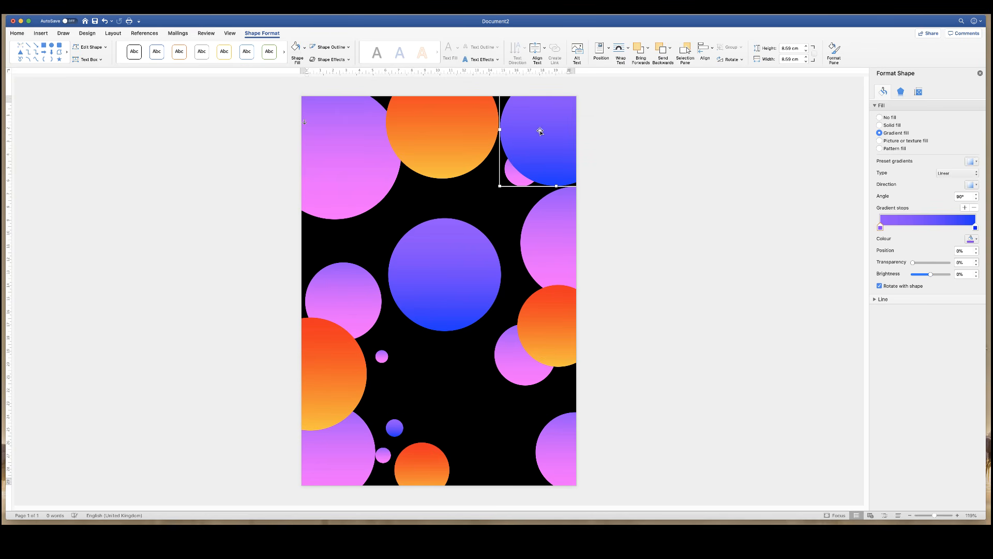
pyautogui.moveTo(542, 132); pyautogui.dragTo(535, 124)
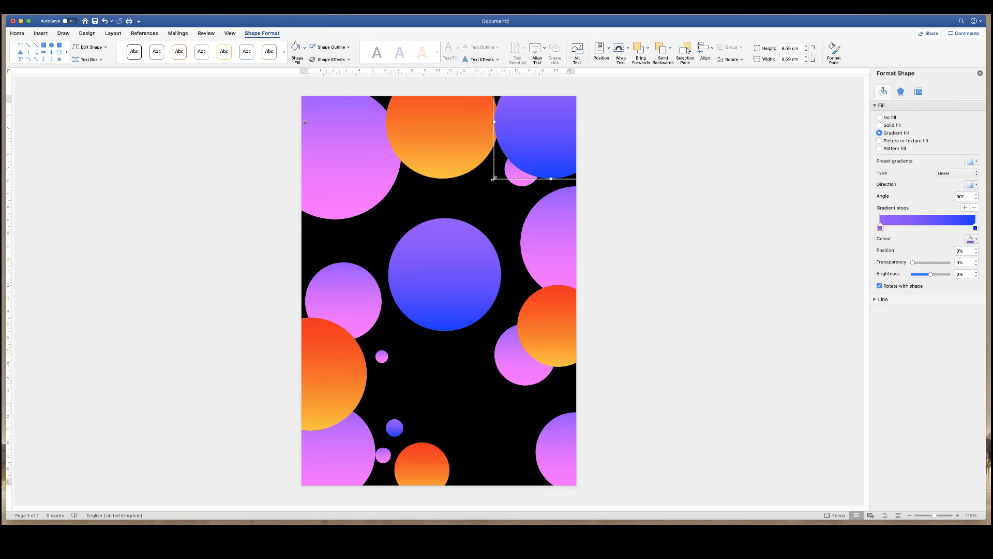
pyautogui.moveTo(494, 179); pyautogui.dragTo(509, 162)
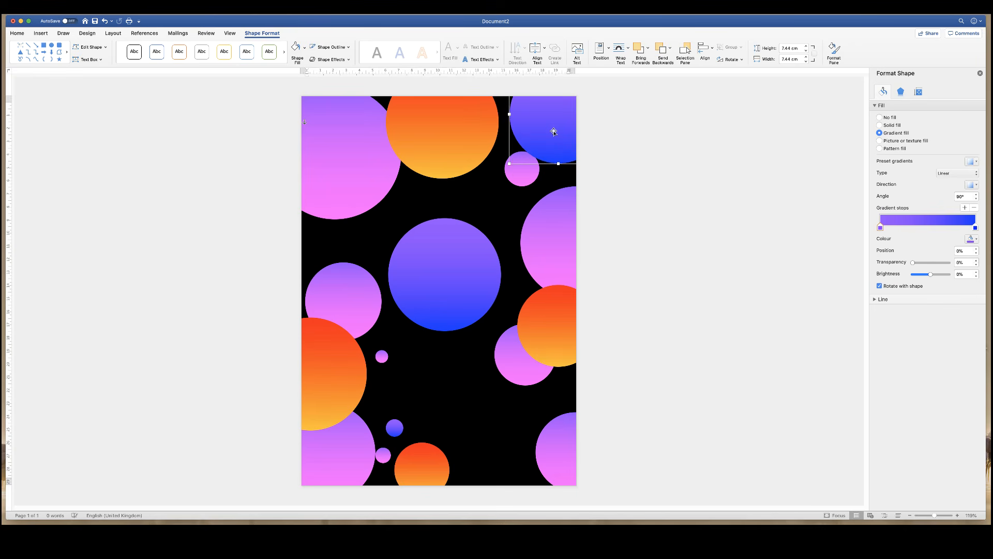
pyautogui.moveTo(552, 129); pyautogui.dragTo(538, 124)
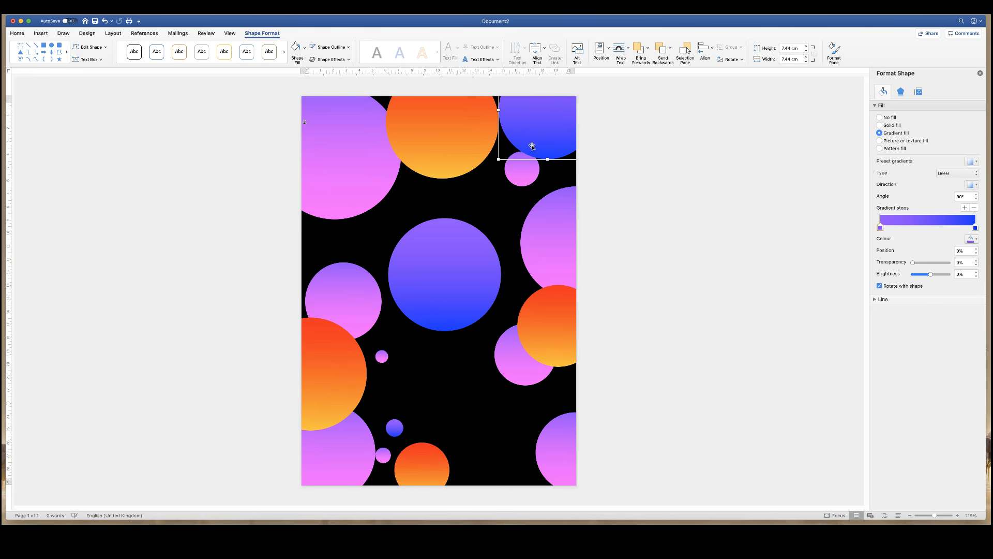
# Move the central purple-to-blue circle to the bottom edge and paste a copy about 4.1 cm wide at the left edge under the top-left circle.
pyautogui.moveTo(446, 283); pyautogui.dragTo(500, 477)
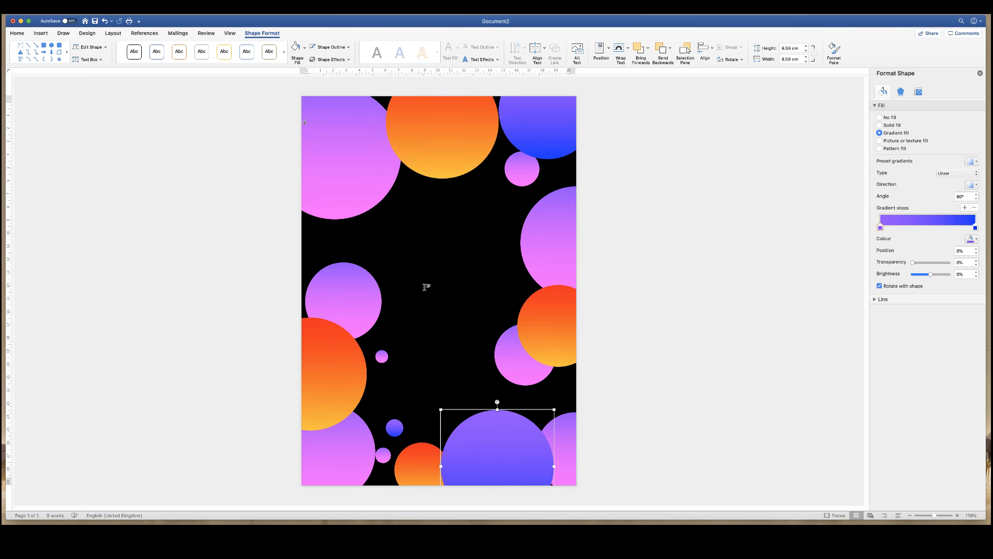
pyautogui.press('super+v')
pyautogui.moveTo(495, 434); pyautogui.dragTo(404, 207)
pyautogui.moveTo(467, 185); pyautogui.dragTo(325, 230)
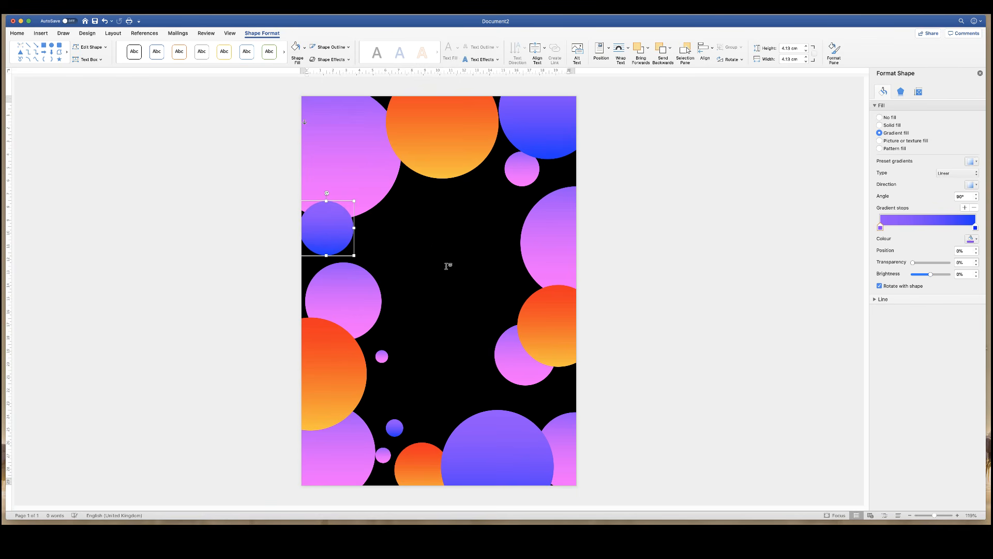
pyautogui.press('super+v')
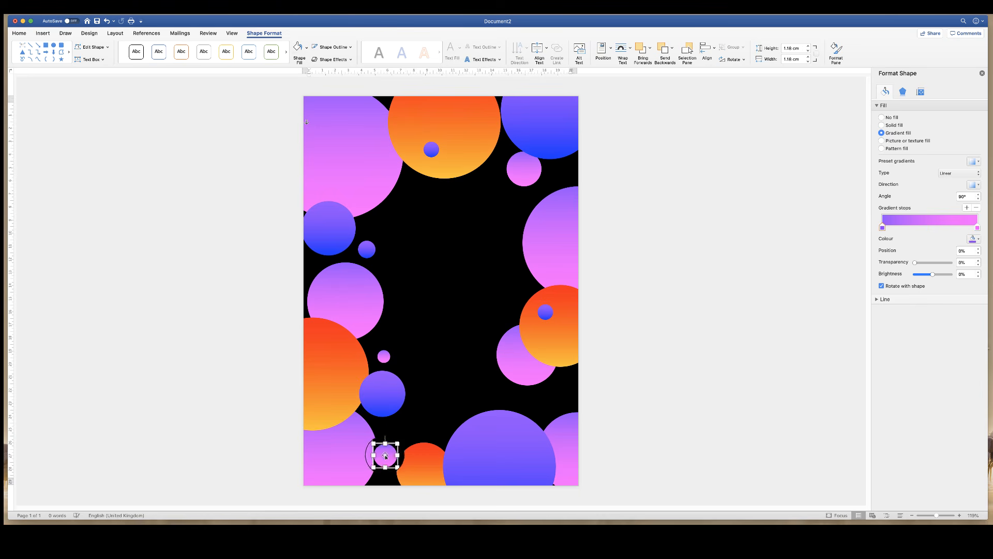
# Move the small pink circle beside the bottom-left circle onto the top-right blue circle and bring it to the front.
pyautogui.moveTo(386, 456); pyautogui.dragTo(505, 144)
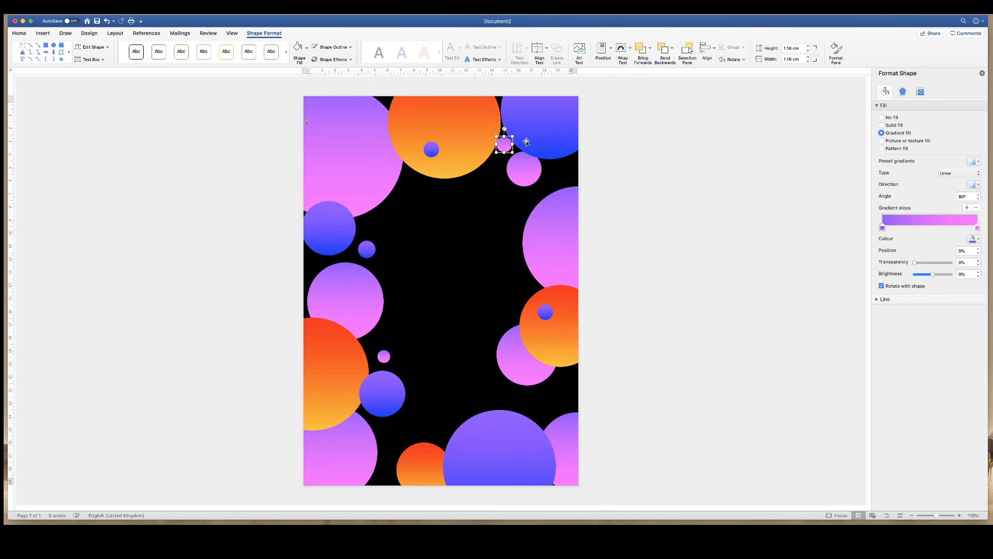
pyautogui.moveTo(503, 145)
pyautogui.mouseDown()
pyautogui.moveTo(487, 149)
pyautogui.moveTo(492, 185)
pyautogui.moveTo(473, 192)
pyautogui.moveTo(461, 169)
pyautogui.moveTo(470, 181)
pyautogui.moveTo(511, 143)
pyautogui.mouseUp()
pyautogui.moveTo(511, 146); pyautogui.dragTo(508, 146)
pyautogui.rightClick(507, 146)
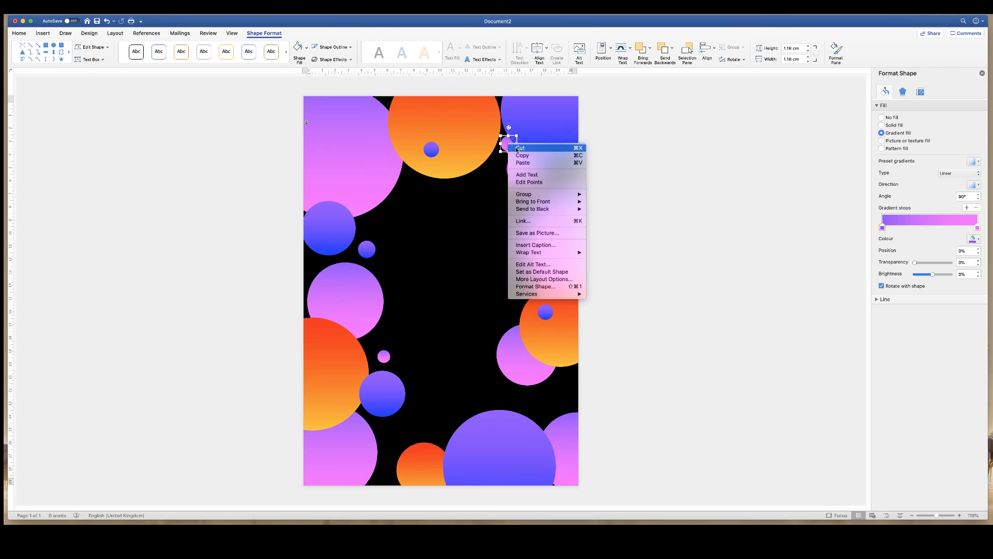
pyautogui.moveTo(541, 205)
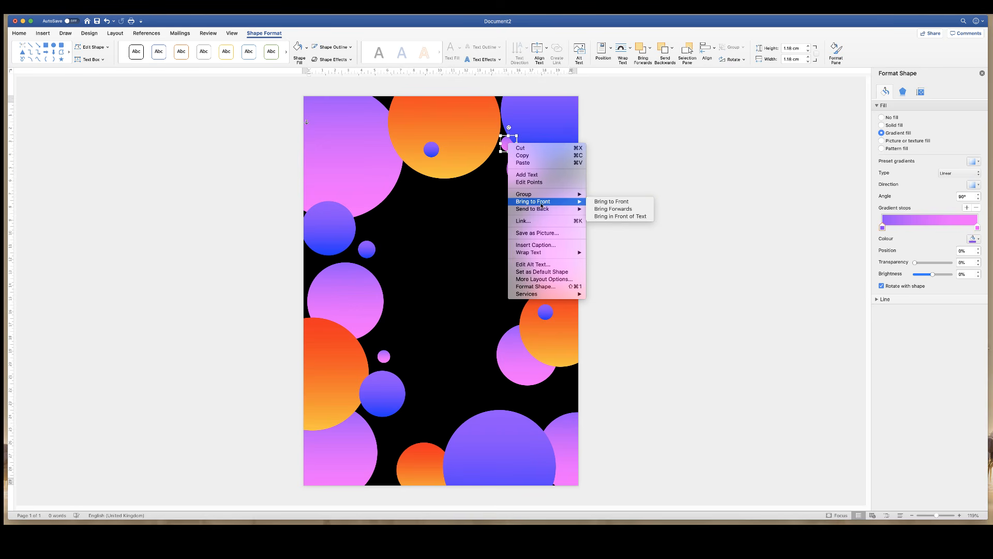
pyautogui.click(616, 203)
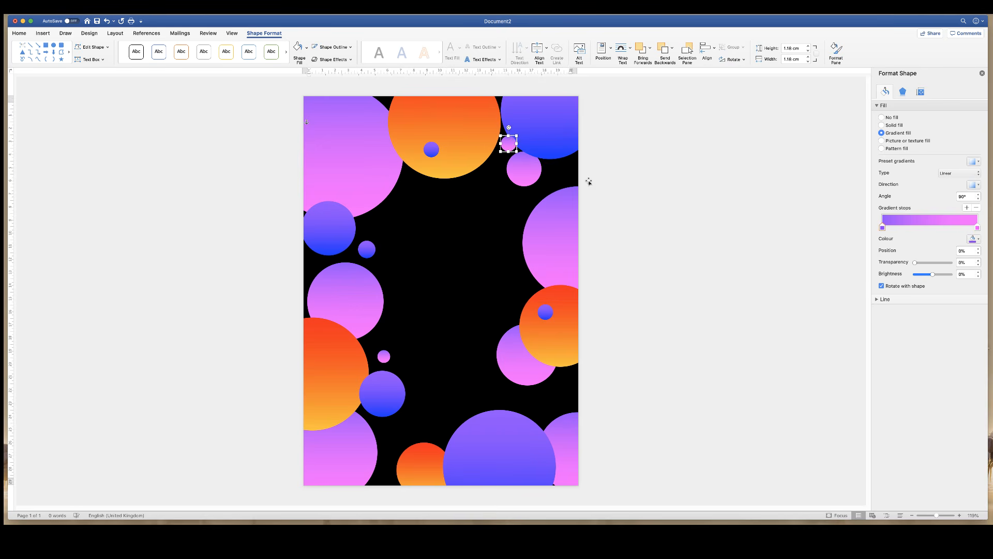
pyautogui.moveTo(509, 145); pyautogui.dragTo(528, 124)
# Set the left-edge blue circle's first gradient stop to 32% transparency and shift the circle slightly further past the page's left edge.
pyautogui.click(341, 225)
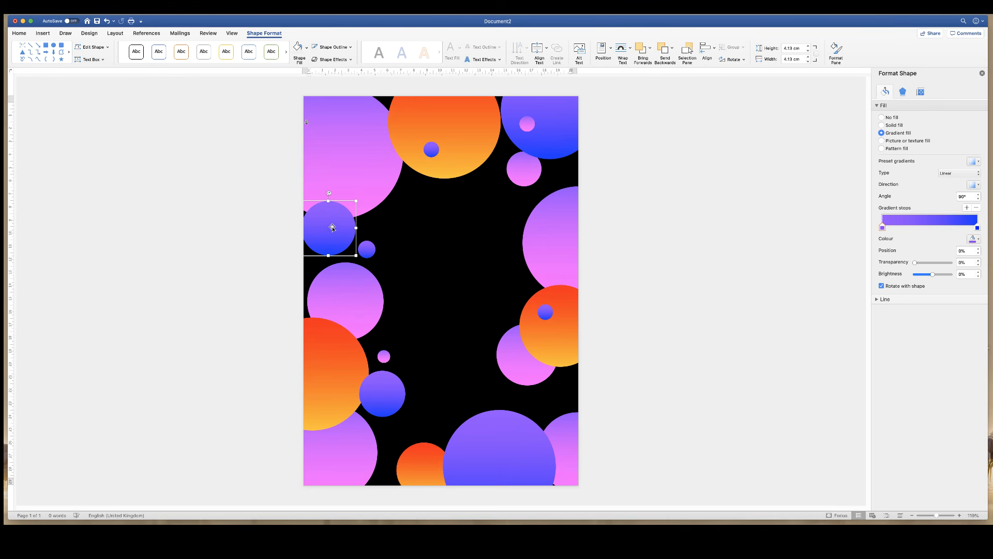
pyautogui.click(878, 106)
pyautogui.click(877, 106)
pyautogui.moveTo(917, 265)
pyautogui.mouseDown()
pyautogui.moveTo(941, 265)
pyautogui.moveTo(928, 266)
pyautogui.mouseUp()
pyautogui.moveTo(326, 233); pyautogui.dragTo(319, 235)
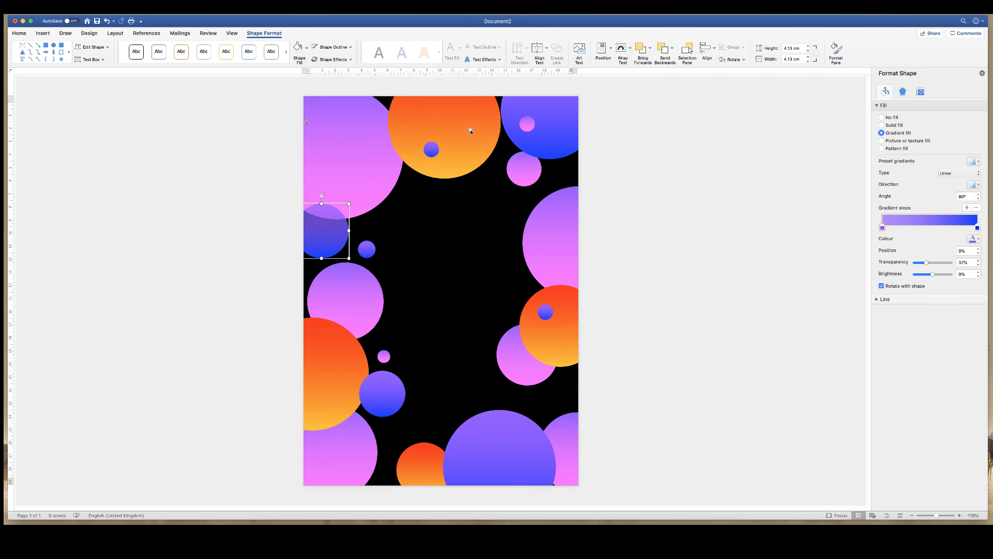
# Set the top orange circle's first gradient stop to 33% transparency and shift the circle left to overlap the large pink circle.
pyautogui.click(498, 133)
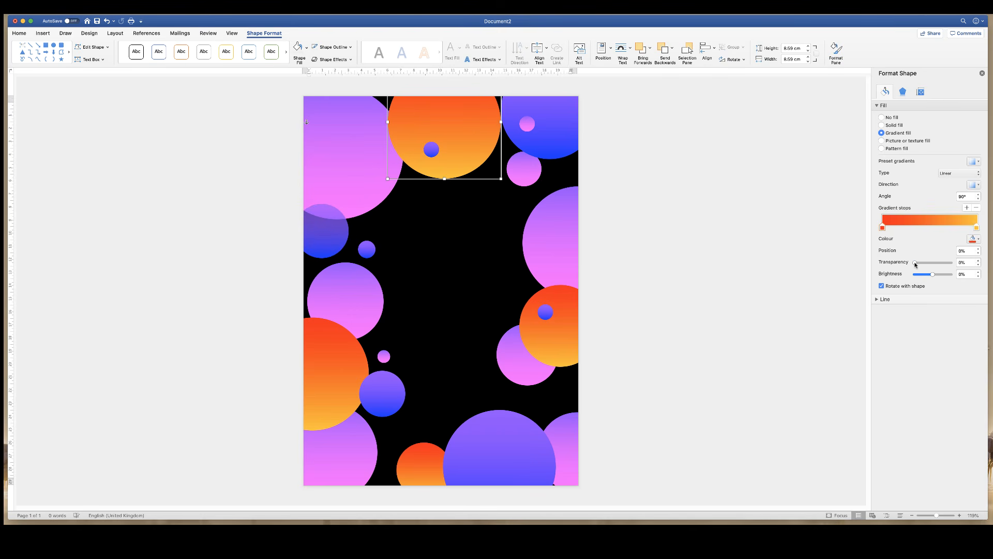
pyautogui.moveTo(916, 263); pyautogui.dragTo(927, 263)
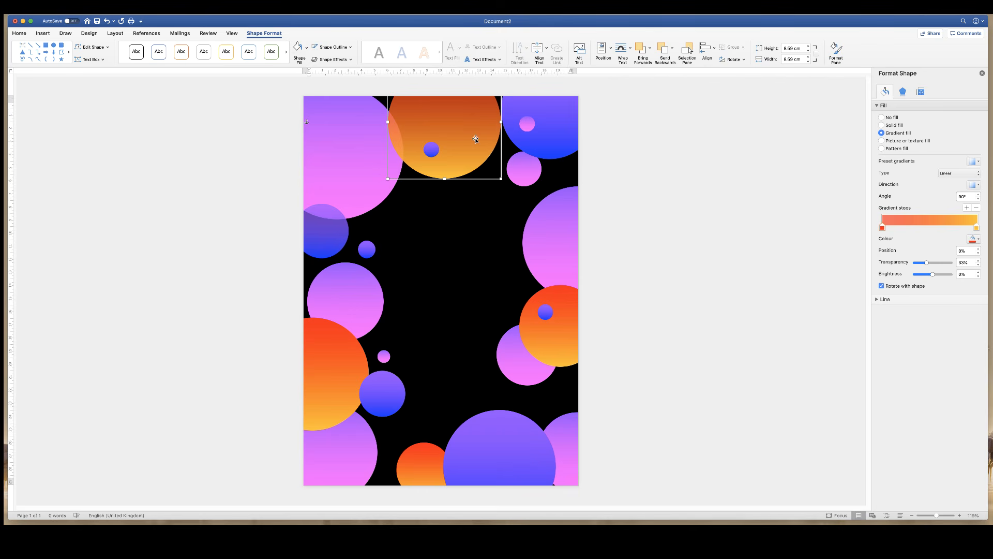
pyautogui.moveTo(475, 139); pyautogui.dragTo(463, 142)
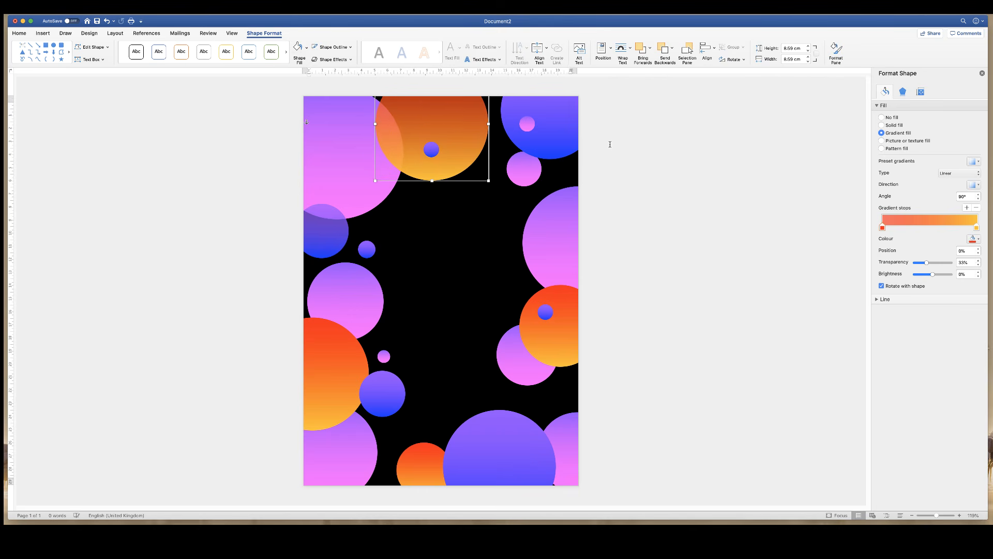
# Shift the top-right blue circle slightly left and make its first gradient stop partly transparent.
pyautogui.click(572, 131)
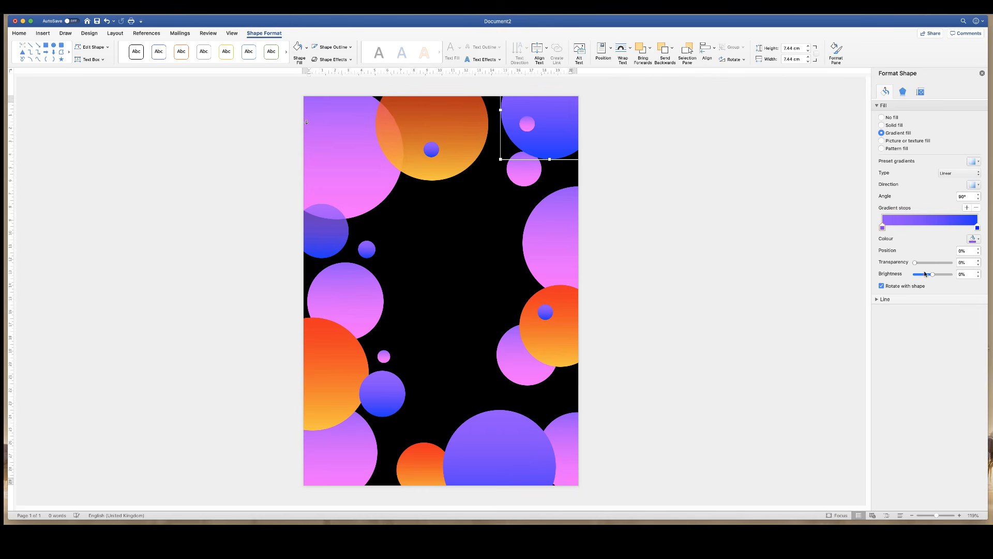
pyautogui.moveTo(560, 133); pyautogui.dragTo(556, 134)
pyautogui.moveTo(915, 263); pyautogui.dragTo(926, 263)
# Make the right-edge orange, bottom blue and left-edge orange circles partly transparent.
pyautogui.click(561, 337)
pyautogui.click(507, 444)
pyautogui.moveTo(915, 263); pyautogui.dragTo(924, 264)
pyautogui.click(336, 372)
# Move the small blue circle near the left edge onto the rim of the pink circle below it and make it partly transparent.
pyautogui.click(367, 249)
pyautogui.moveTo(367, 249); pyautogui.dragTo(362, 261)
pyautogui.moveTo(915, 262); pyautogui.dragTo(924, 265)
# Copy the bottom orange circle, shrink the copy to a tiny dot and place it on the top-left pink circle.
pyautogui.moveTo(422, 450); pyautogui.dragTo(462, 369)
pyautogui.moveTo(492, 418); pyautogui.dragTo(448, 373)
pyautogui.moveTo(443, 369); pyautogui.dragTo(339, 191)
# Reposition the bottom orange circle further left so it overlaps the bottom-left pink circle.
pyautogui.click(383, 394)
pyautogui.moveTo(548, 124); pyautogui.dragTo(369, 483)
pyautogui.moveTo(414, 421); pyautogui.dragTo(371, 464)
pyautogui.moveTo(346, 478); pyautogui.dragTo(397, 444)
pyautogui.moveTo(418, 431); pyautogui.dragTo(405, 448)
pyautogui.moveTo(392, 460)
pyautogui.mouseDown()
pyautogui.moveTo(388, 436)
pyautogui.moveTo(401, 440)
pyautogui.moveTo(386, 469)
pyautogui.mouseUp()
# Place a smaller, partly transparent blue circle over the lower-left rim of the right-edge pink circle.
pyautogui.click(399, 440)
pyautogui.moveTo(915, 262); pyautogui.dragTo(914, 262)
pyautogui.moveTo(405, 425); pyautogui.dragTo(536, 265)
pyautogui.click(629, 340)
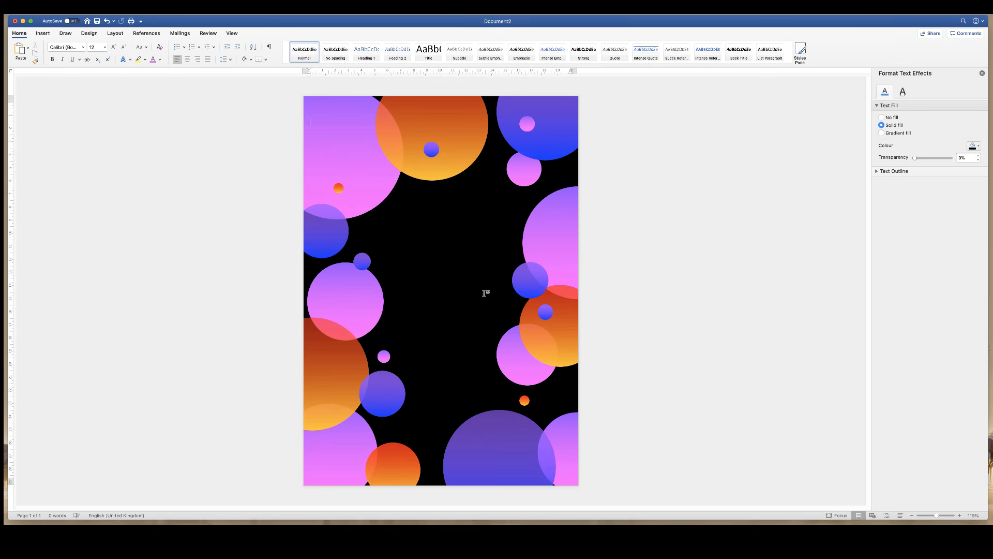
# Draw a horizontal text box about 9 cm wide and 4.1 cm high in the black area below the top orange circle.
pyautogui.click(43, 34)
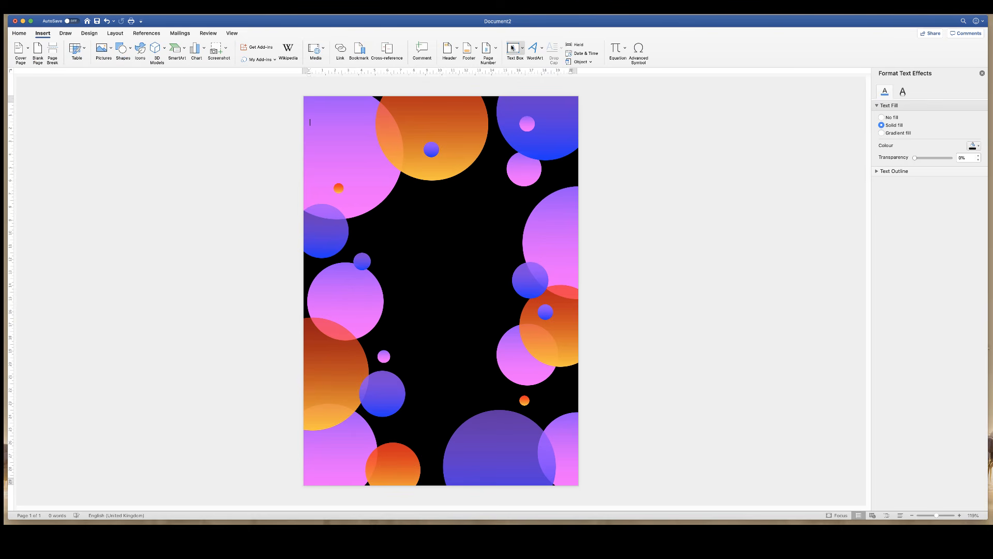
pyautogui.click(514, 50)
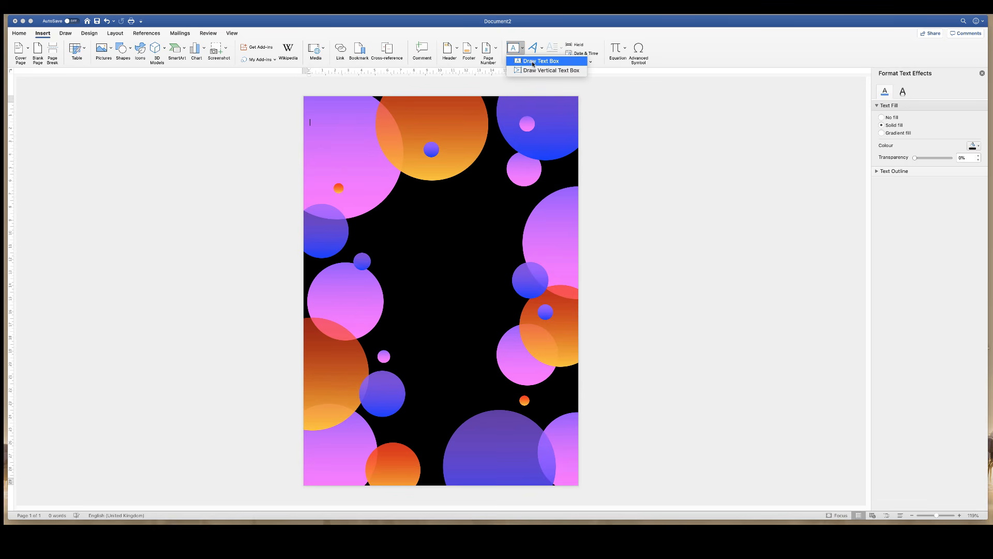
pyautogui.click(533, 62)
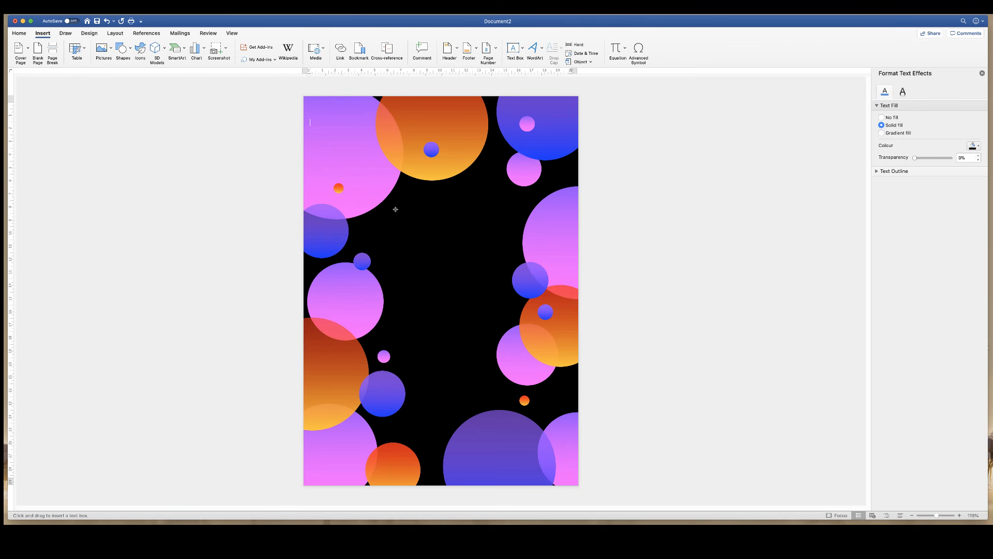
pyautogui.moveTo(394, 207); pyautogui.dragTo(512, 262)
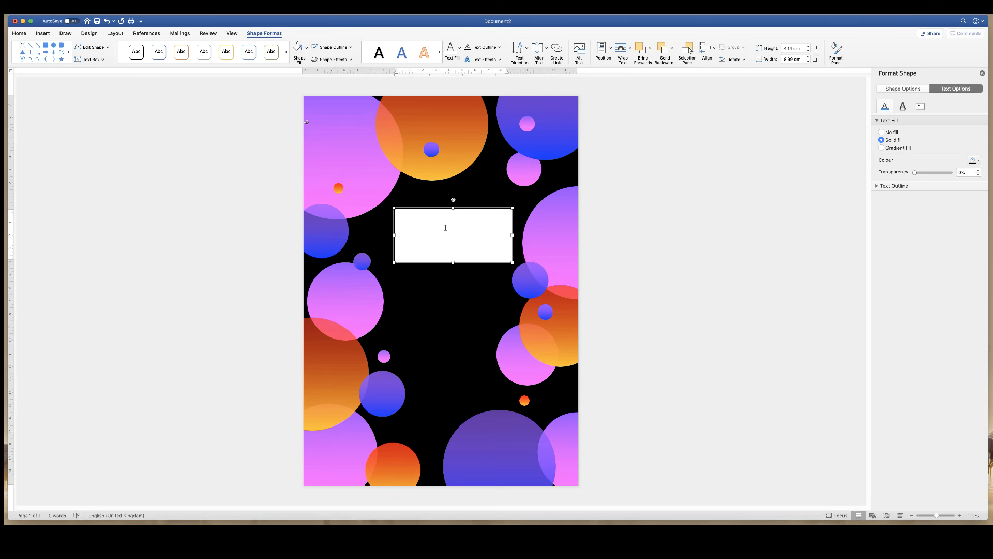
# Enter "SUMMER", "FEASTIVAL" and "2020" on three separate lines in the text box.
pyautogui.write('UMMER')
pyautogui.press('Return')
pyautogui.write('FEASTA')
pyautogui.press('Return')
pyautogui.write('2020')
# Centre the three title lines "SUMMER", "FEASTIVAL" and "2020" horizontally in their text box.
pyautogui.moveTo(409, 228); pyautogui.dragTo(396, 214)
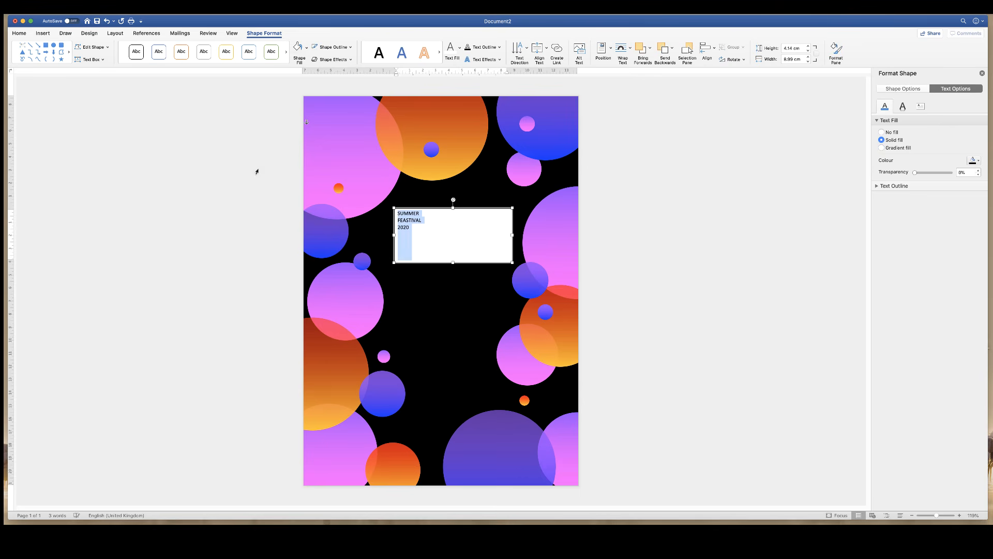
pyautogui.click(20, 33)
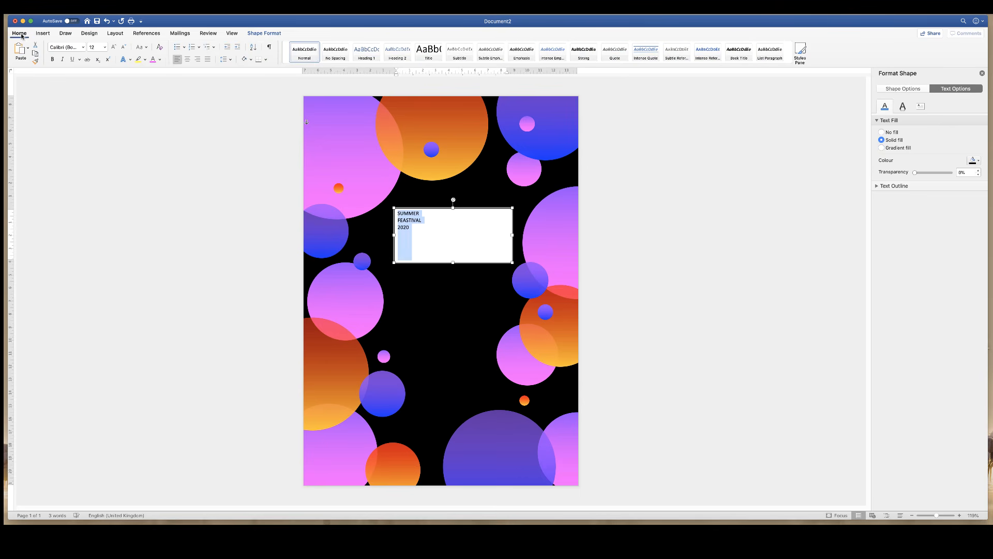
pyautogui.click(187, 60)
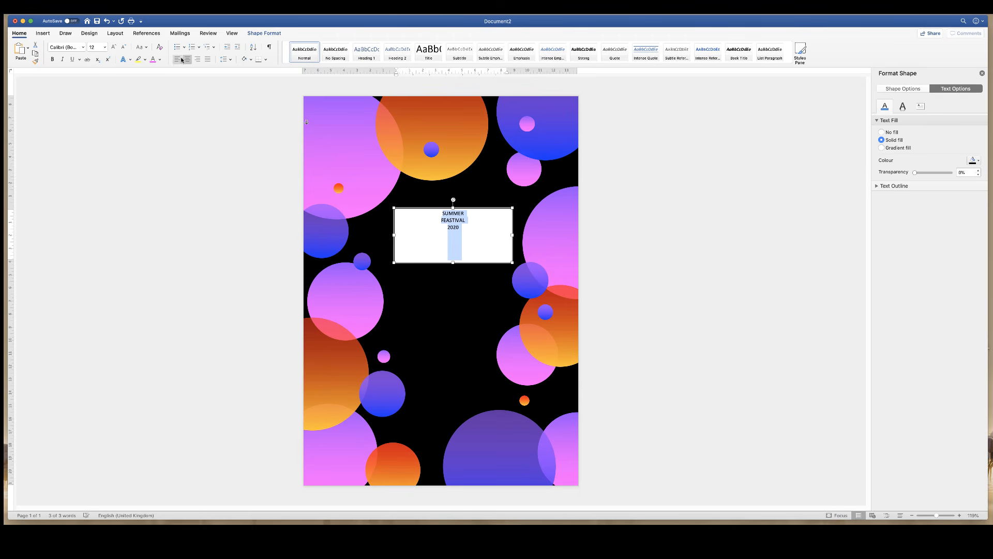
# Increase the title text to 36 pt and enlarge the text box so all three lines fit.
pyautogui.click(114, 48)
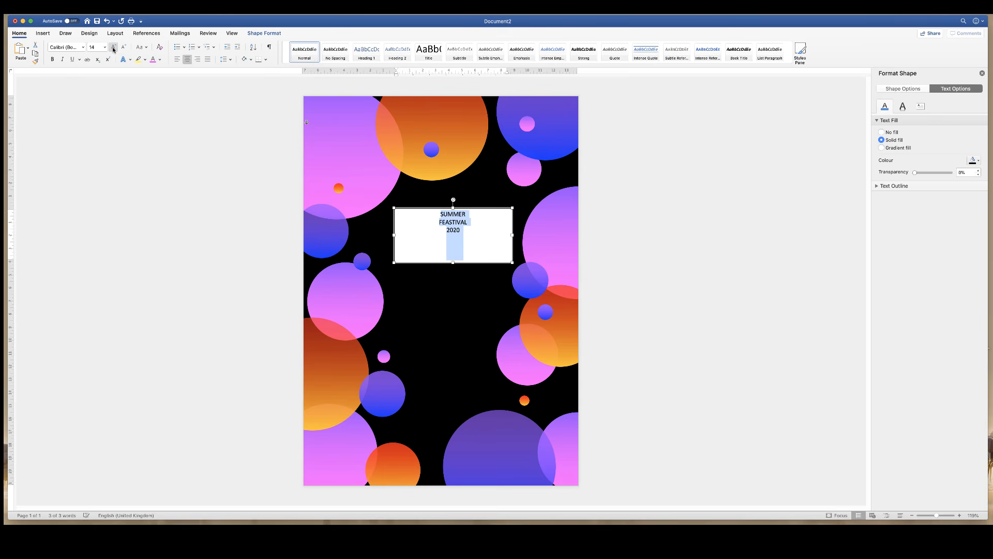
pyautogui.click(113, 48)
pyautogui.click(114, 48)
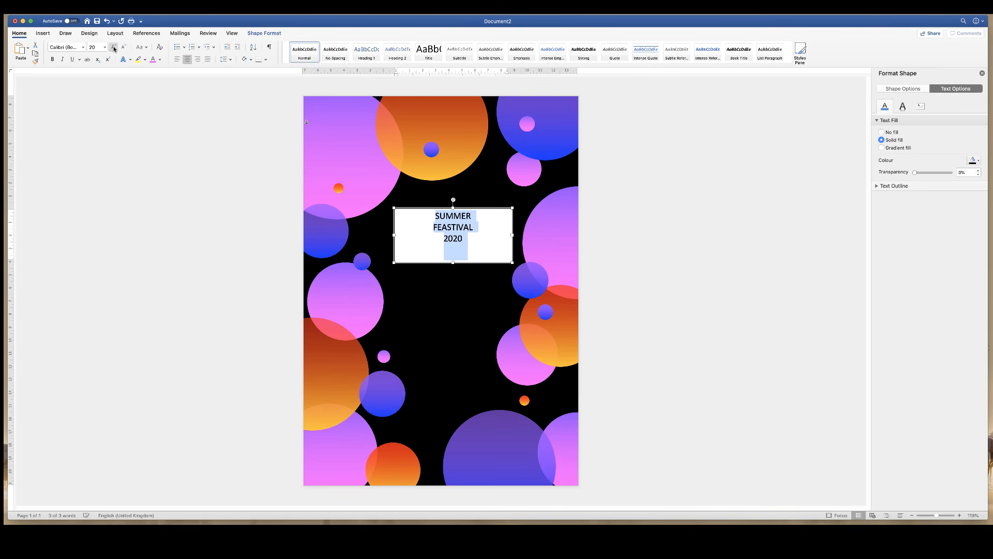
pyautogui.click(114, 49)
pyautogui.click(114, 48)
pyautogui.click(114, 48)
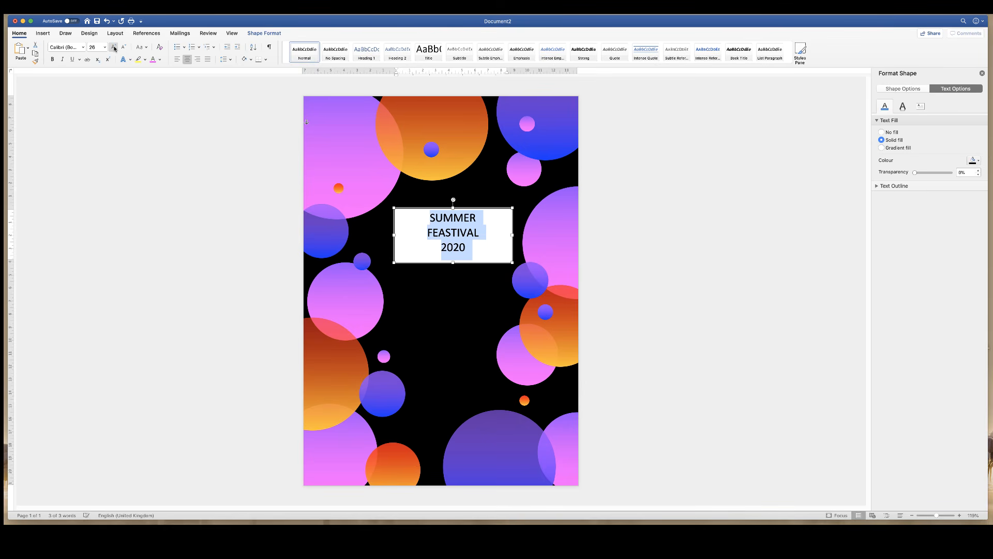
pyautogui.click(114, 48)
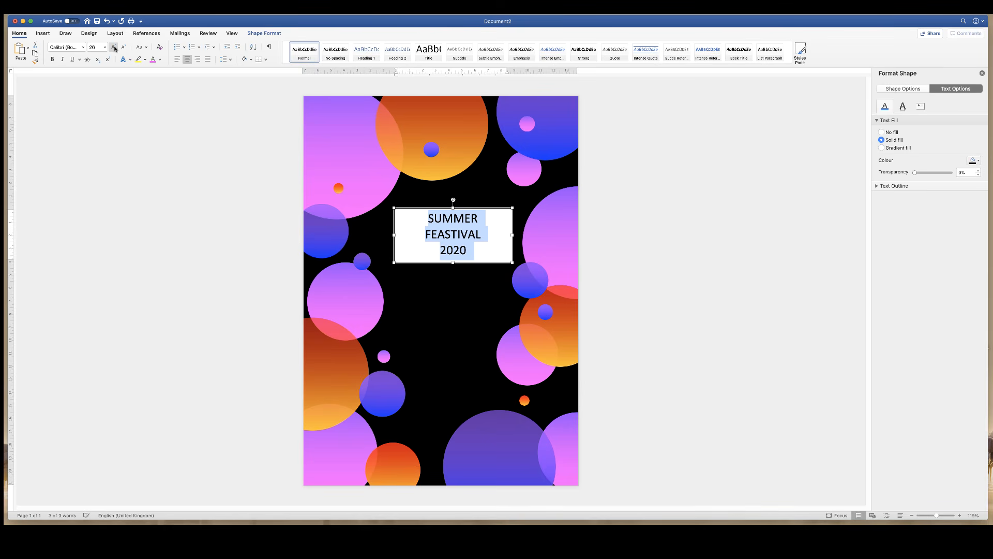
pyautogui.click(115, 47)
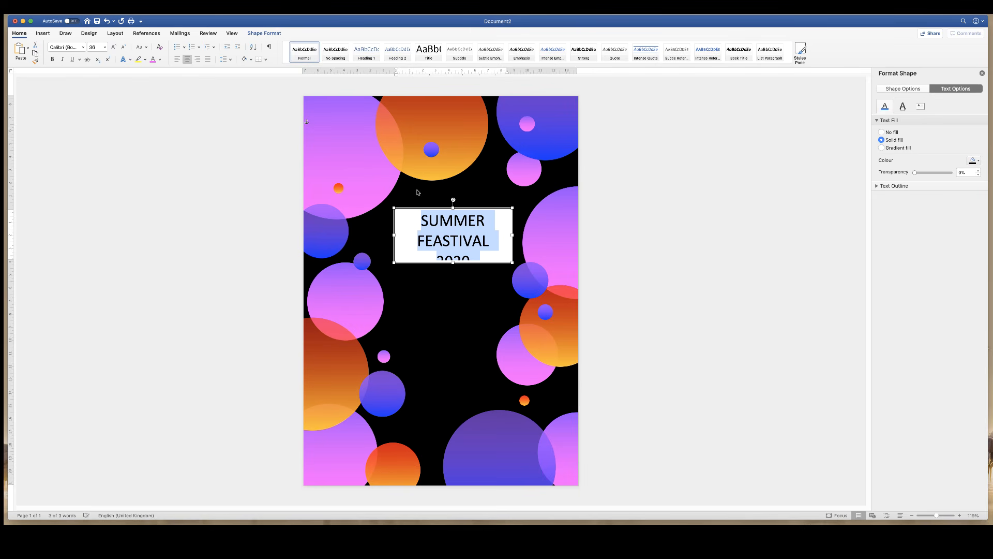
pyautogui.moveTo(512, 263); pyautogui.dragTo(520, 275)
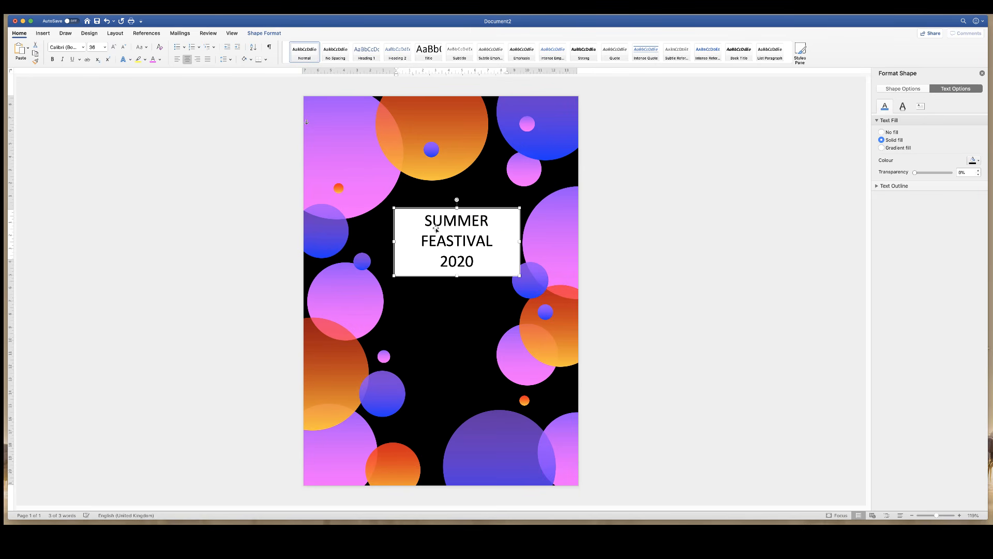
# Set the title font to Chaloops and extend the text box downward to fit all three lines.
pyautogui.click(83, 48)
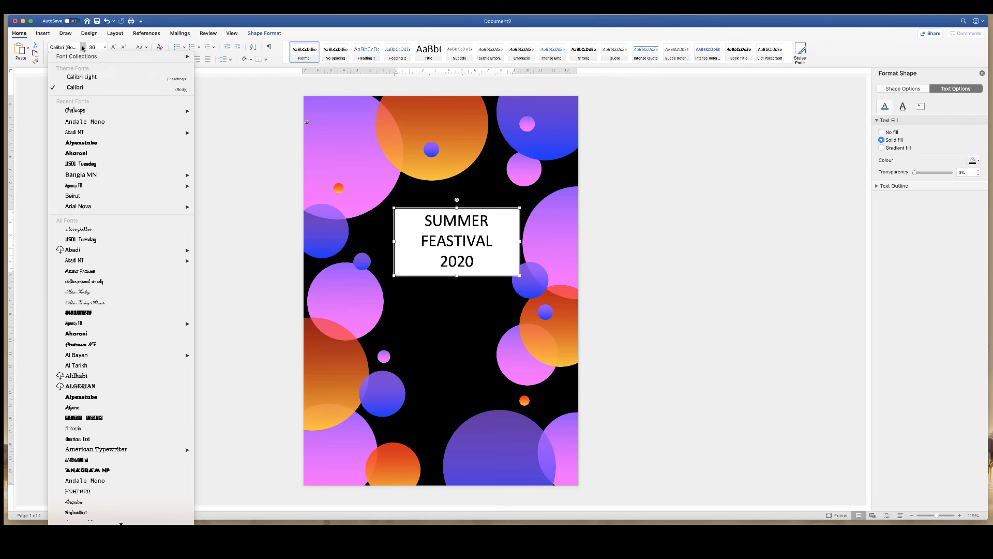
pyautogui.click(80, 111)
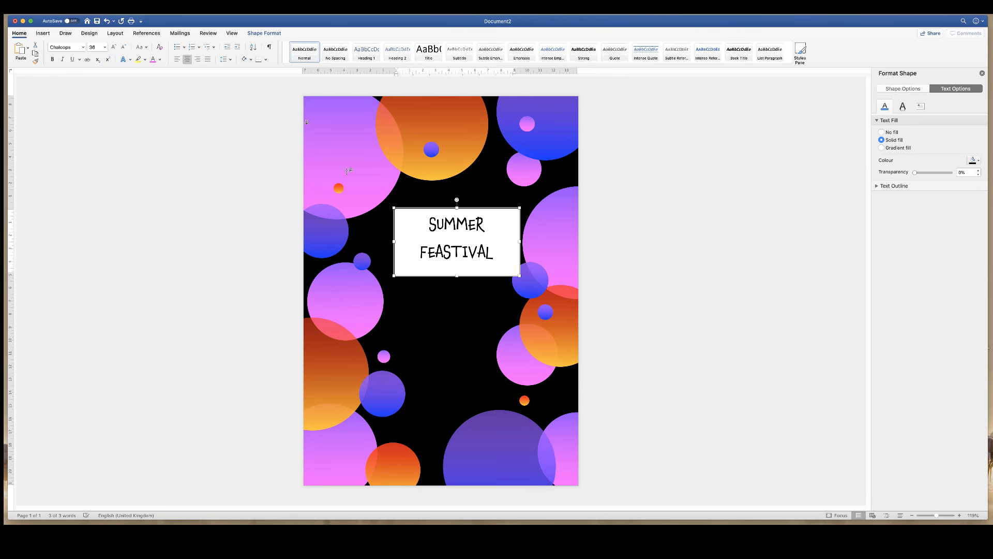
pyautogui.moveTo(519, 275); pyautogui.dragTo(522, 294)
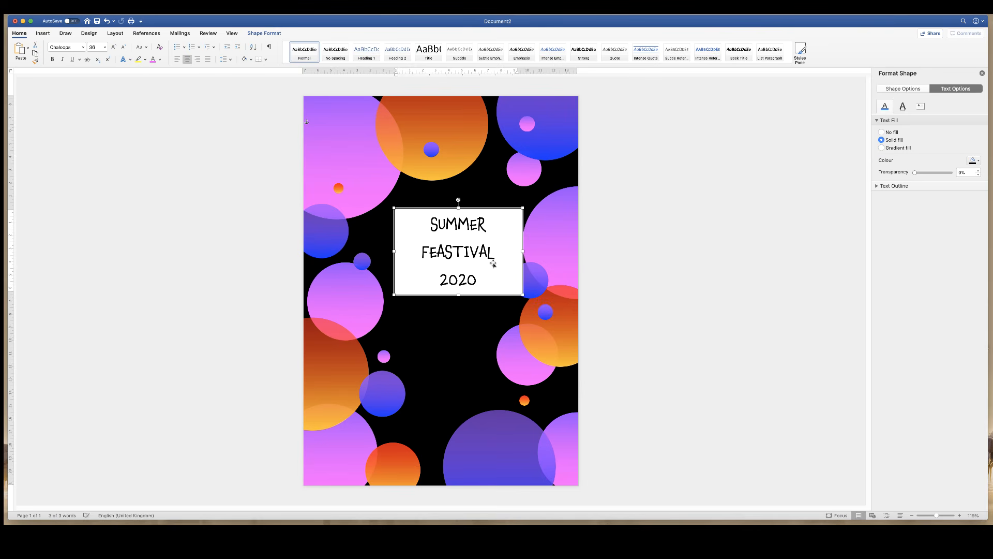
# Enlarge only the word "FEASTIVAL" to 72 pt.
pyautogui.click(428, 250)
pyautogui.click(489, 252)
pyautogui.moveTo(490, 252); pyautogui.dragTo(423, 253)
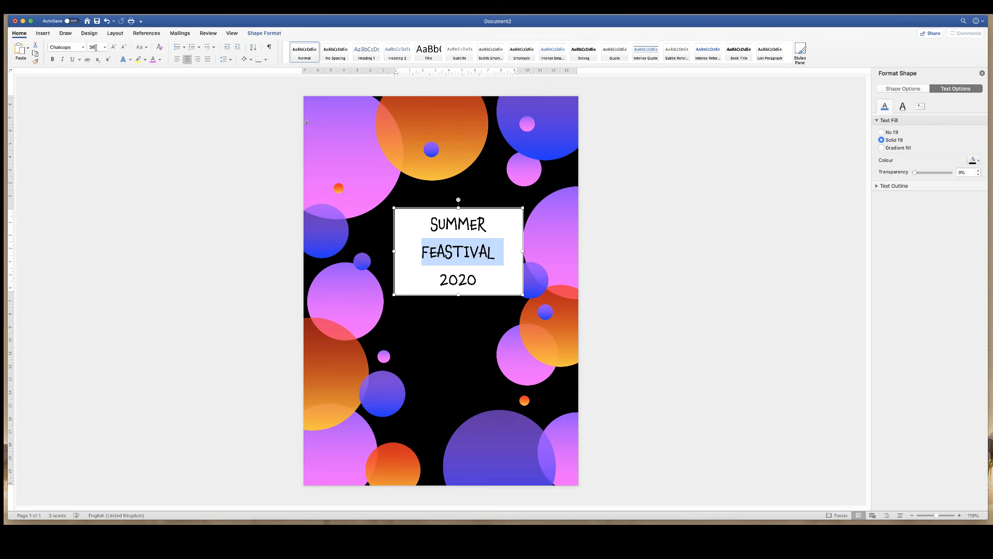
pyautogui.click(113, 49)
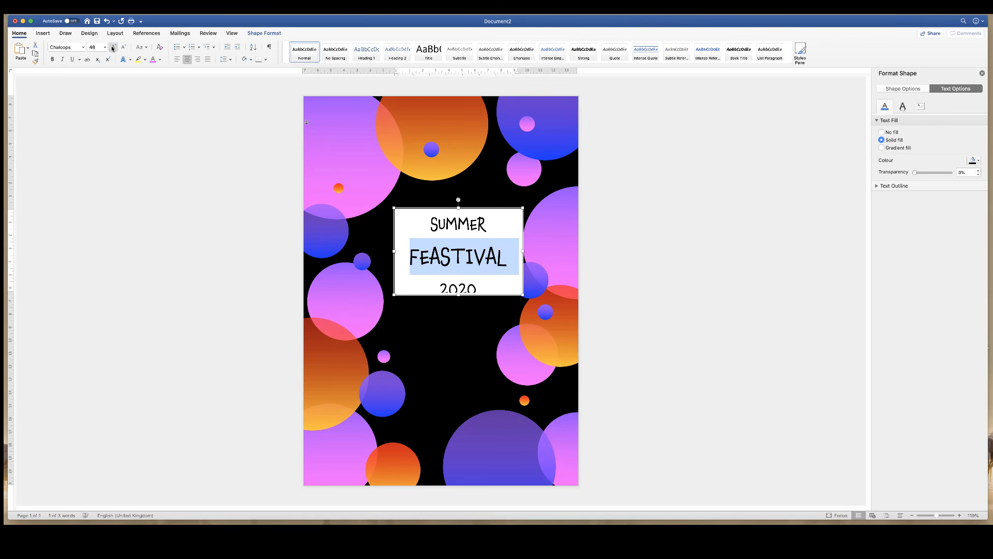
pyautogui.click(113, 49)
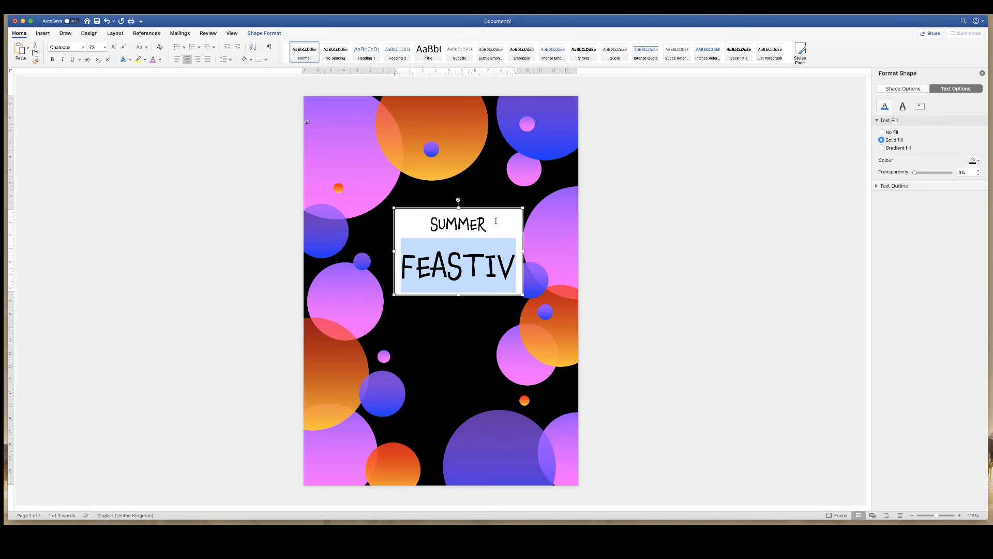
# Widen the title text box to about 12.1 cm, shift it slightly left, and extend its height to fit the enlarged text.
pyautogui.moveTo(524, 251); pyautogui.dragTo(553, 253)
pyautogui.moveTo(481, 240); pyautogui.dragTo(463, 236)
pyautogui.moveTo(455, 291); pyautogui.dragTo(456, 317)
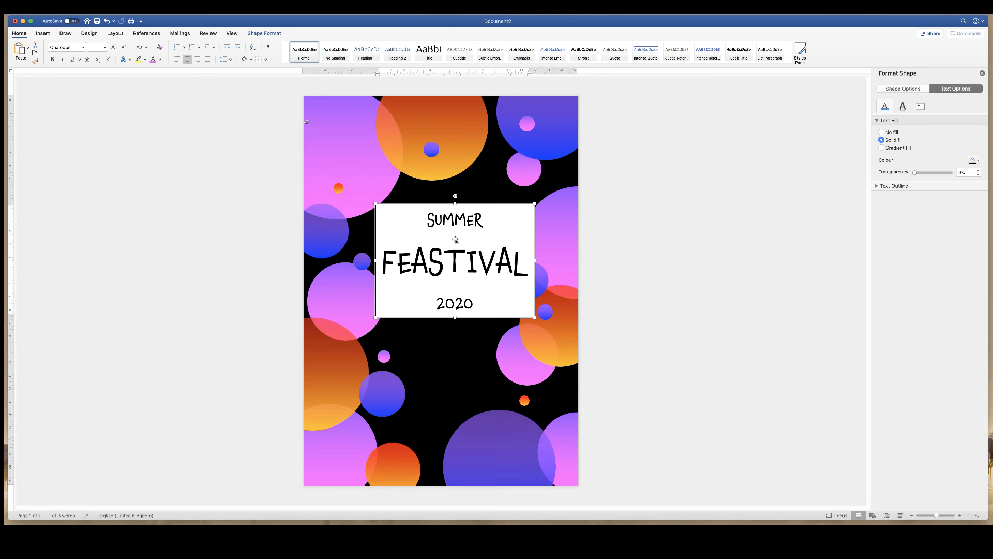
# Delete the "2020" line and shorten the text box to about 6 cm high around the remaining two lines.
pyautogui.click(472, 304)
pyautogui.moveTo(472, 304); pyautogui.dragTo(458, 304)
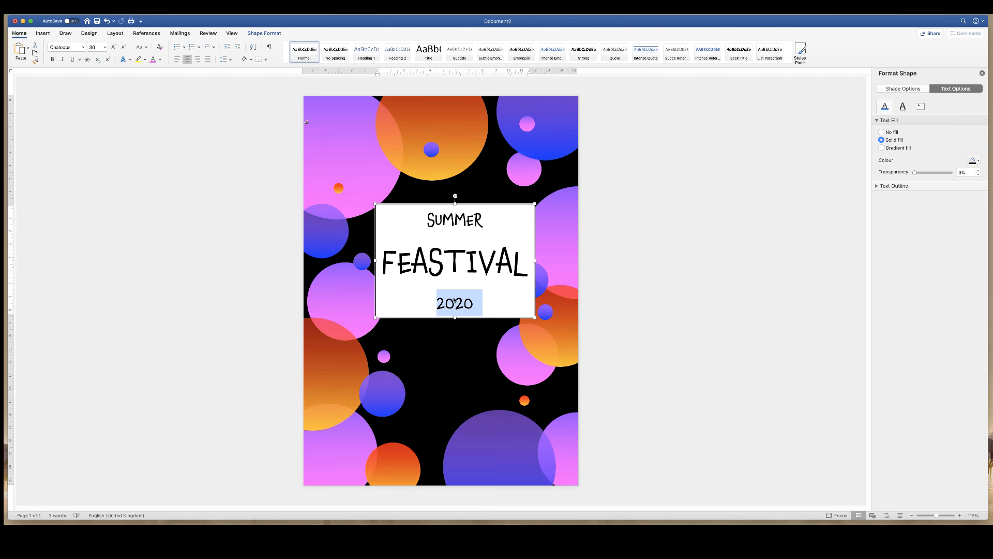
pyautogui.press('BackSpace')
pyautogui.moveTo(454, 316); pyautogui.dragTo(458, 283)
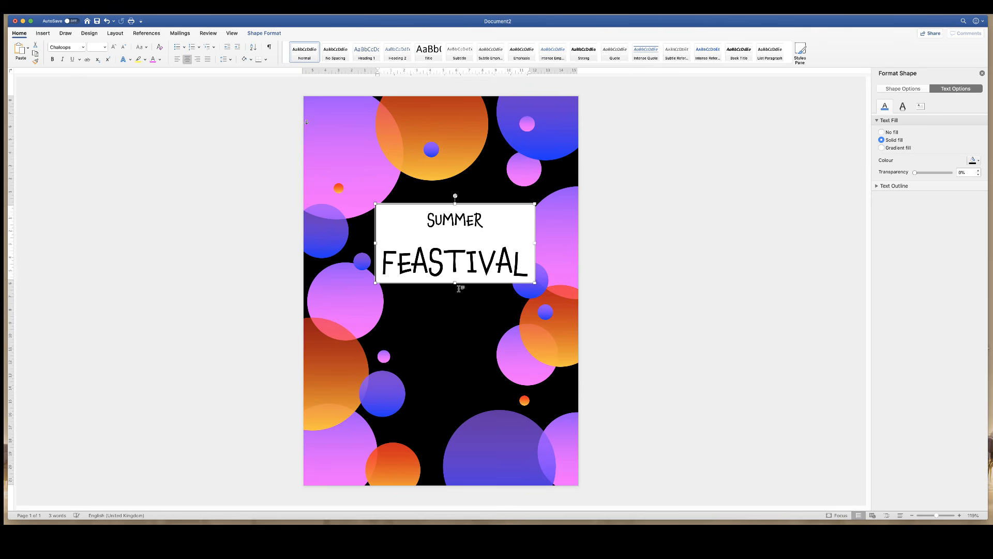
pyautogui.click(612, 234)
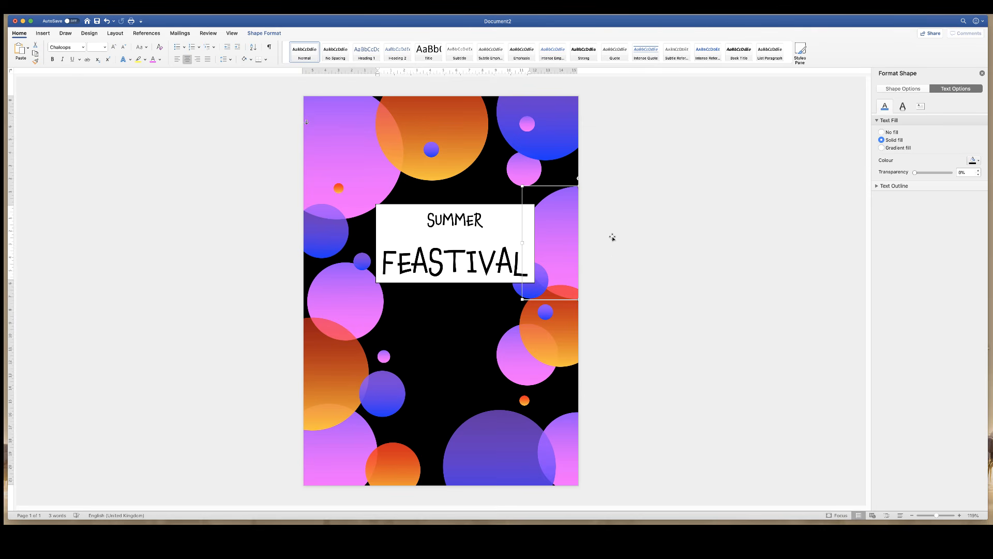
pyautogui.click(639, 338)
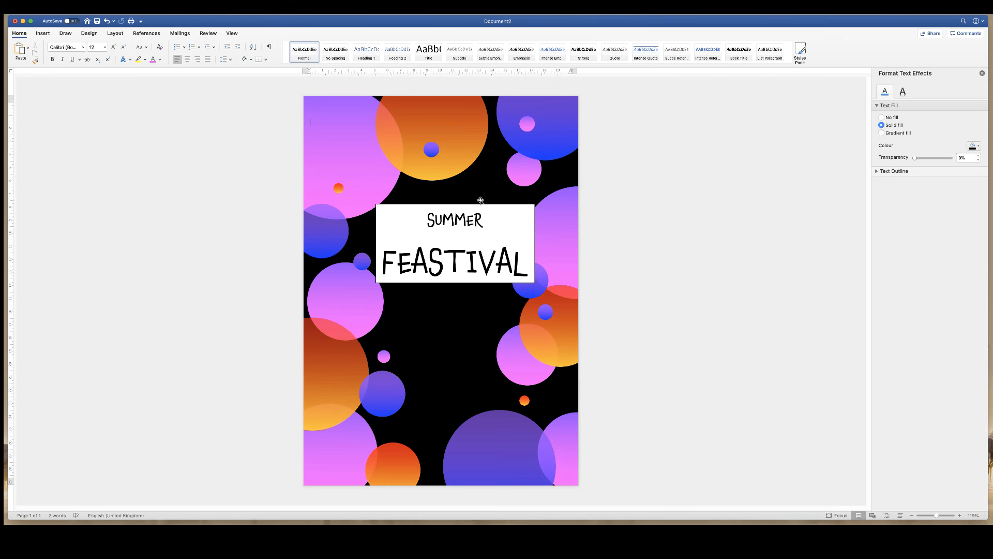
# Colour the title words "SUMMER" and "FEASTIVAL" white.
pyautogui.click(505, 223)
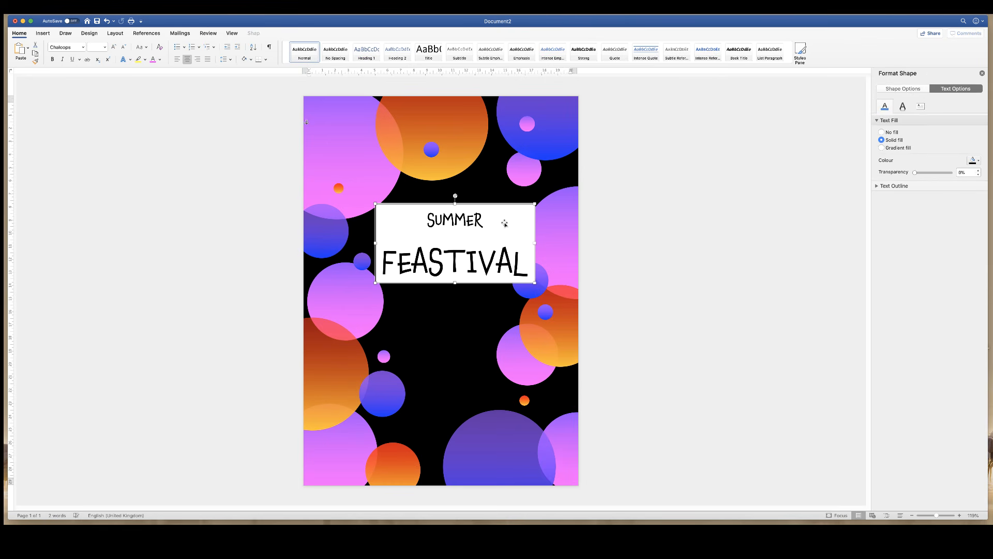
pyautogui.click(522, 262)
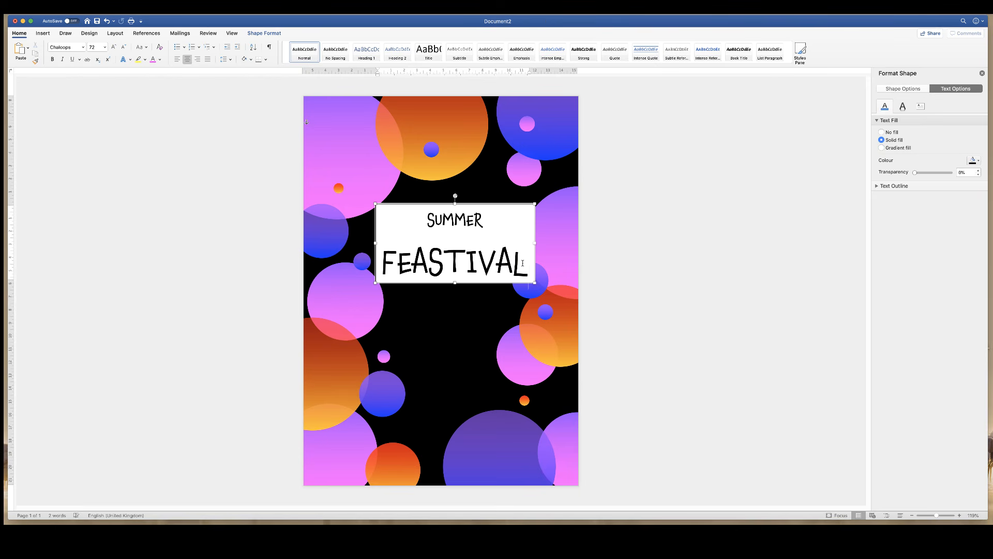
pyautogui.moveTo(523, 262); pyautogui.dragTo(438, 225)
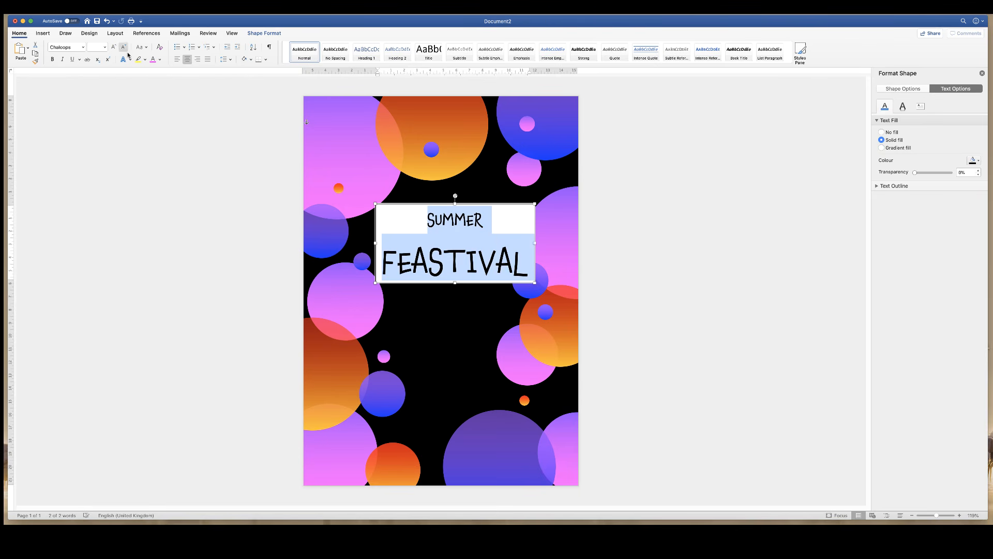
pyautogui.click(160, 61)
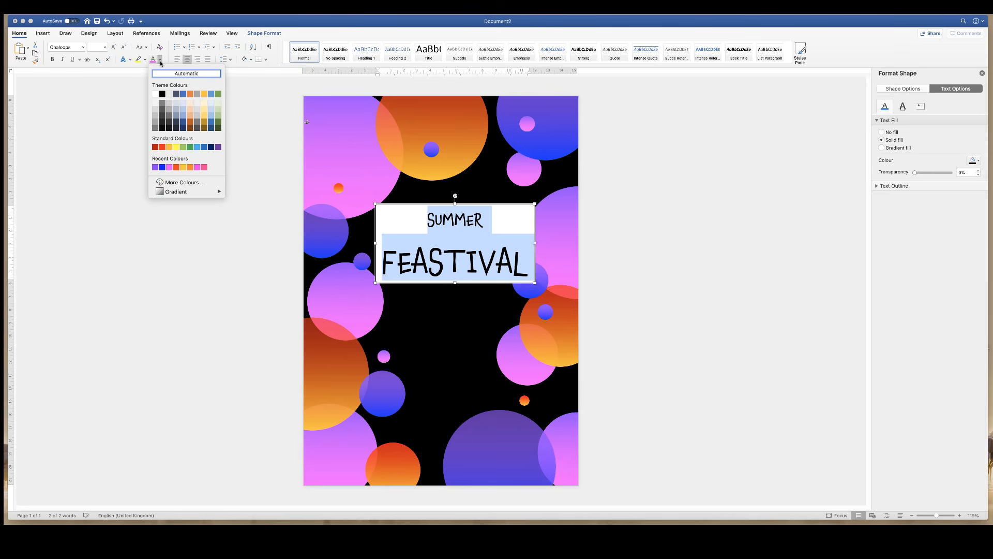
pyautogui.click(154, 95)
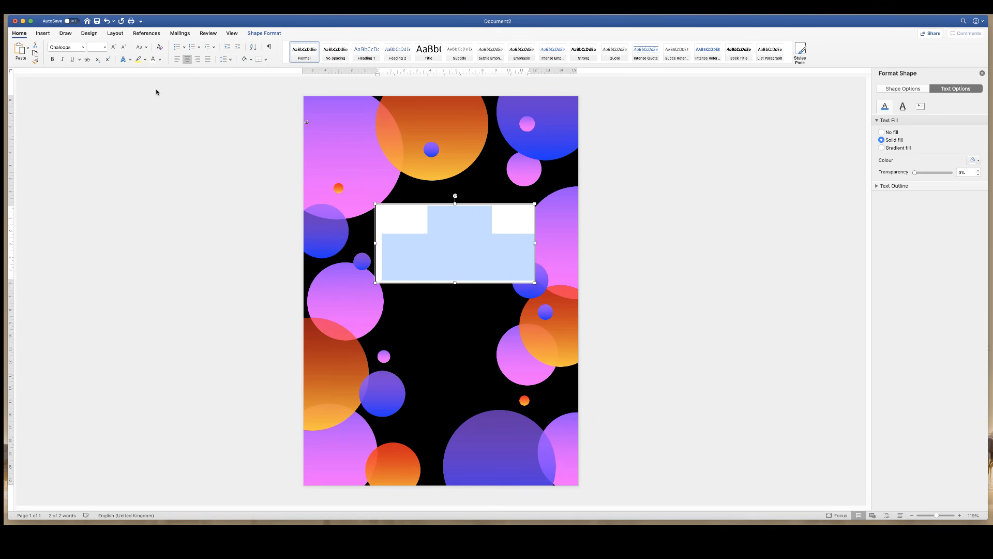
# Remove the white fill from the title text box.
pyautogui.click(264, 34)
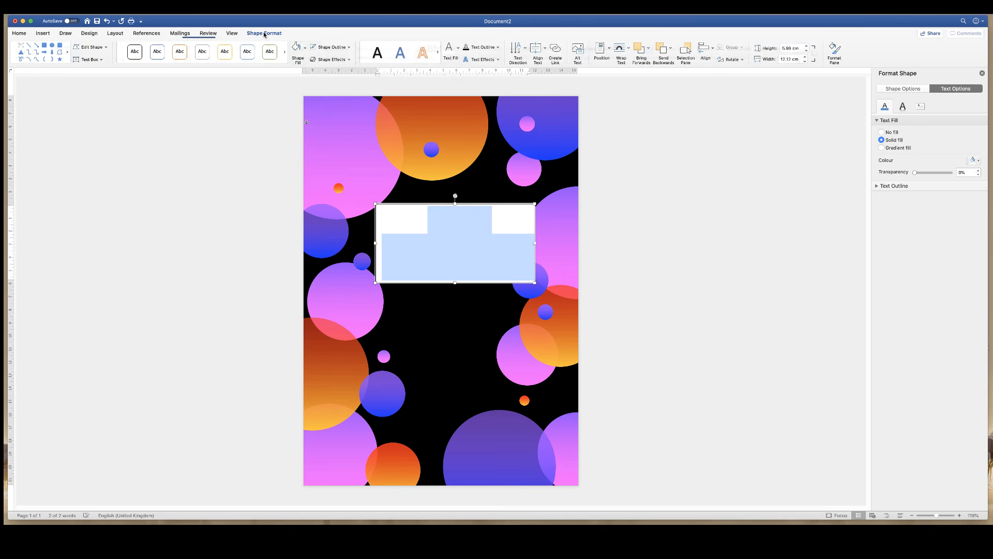
pyautogui.click(306, 49)
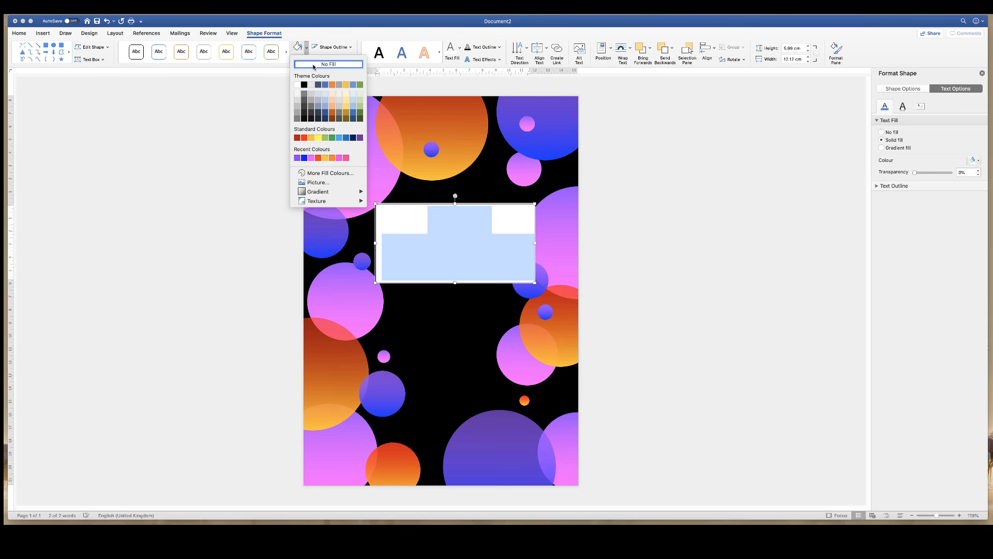
pyautogui.click(314, 64)
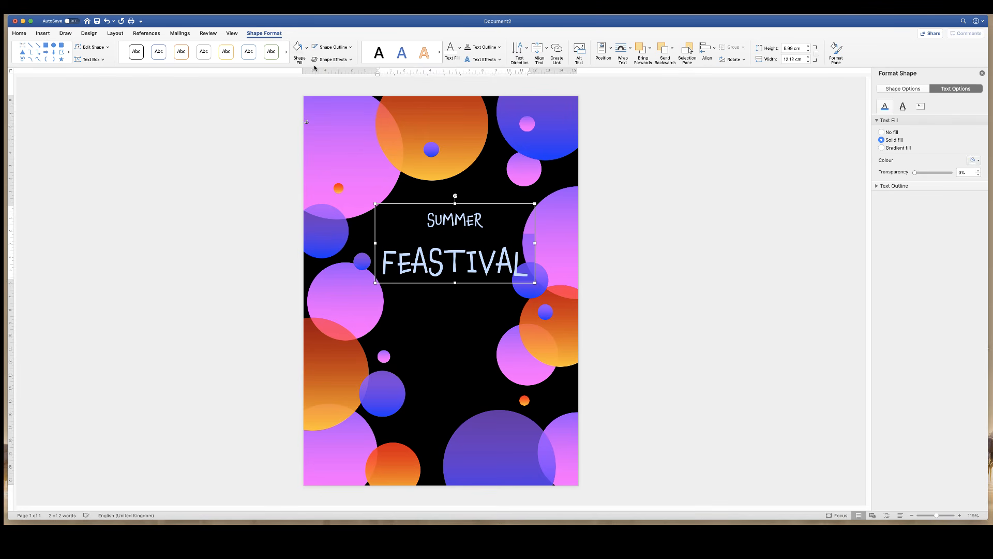
pyautogui.click(641, 180)
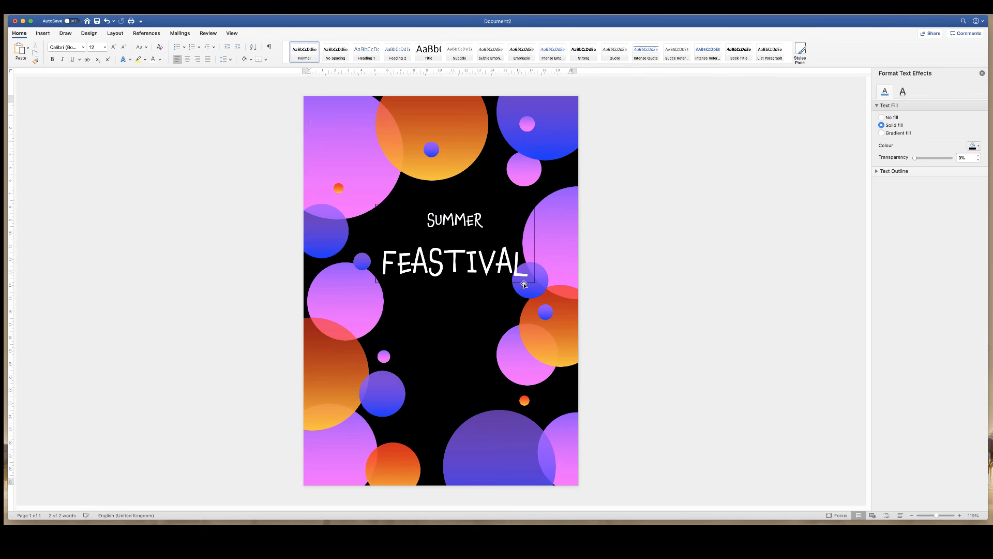
# Remove the outline from the title text box.
pyautogui.click(391, 211)
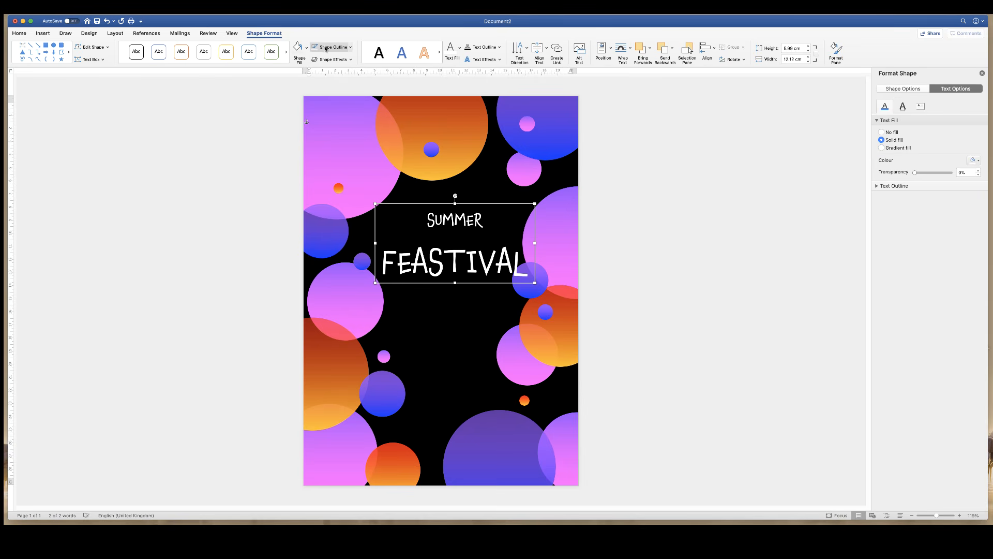
pyautogui.click(352, 48)
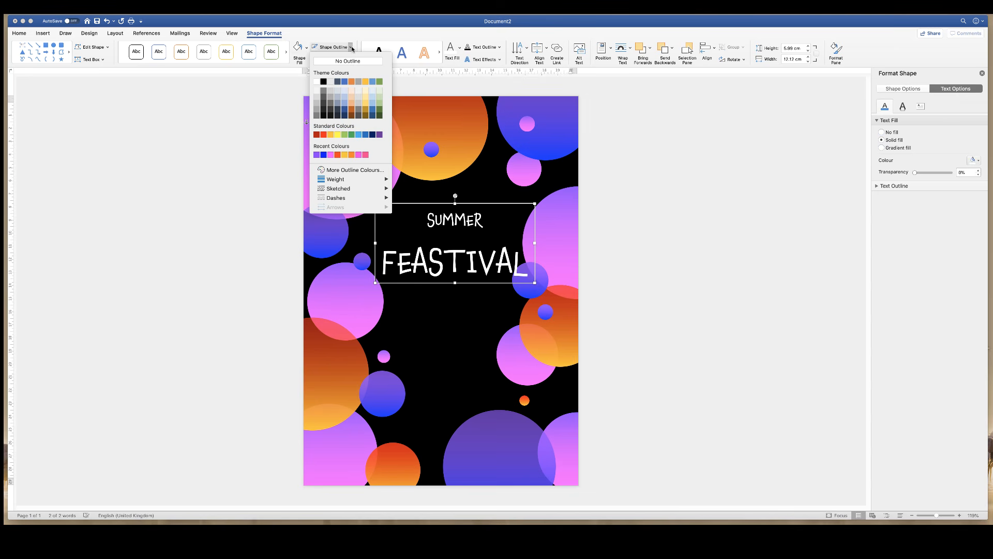
pyautogui.click(328, 63)
pyautogui.click(633, 188)
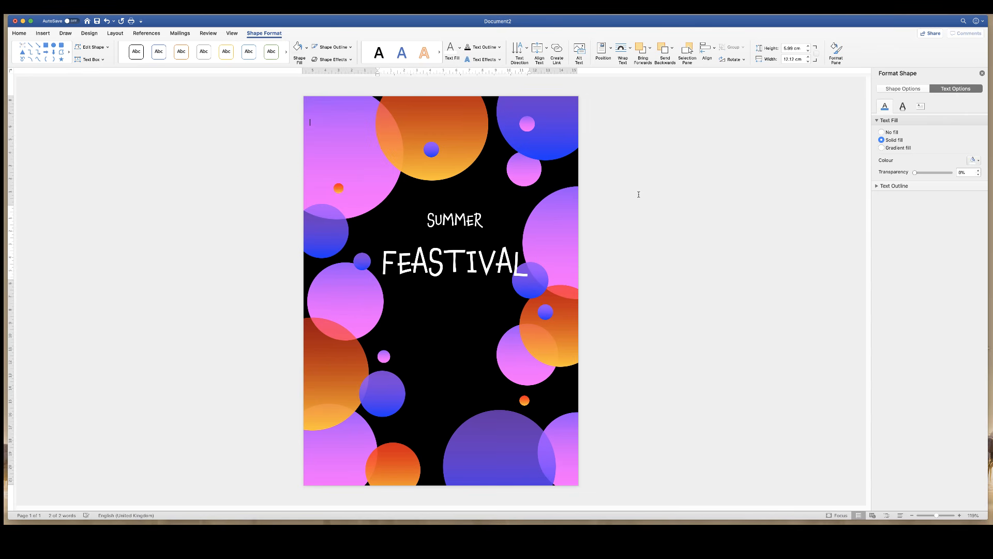
# Move the title text box slightly up and left, just beneath the top orange circle and clear of the right-hand circles.
pyautogui.click(457, 236)
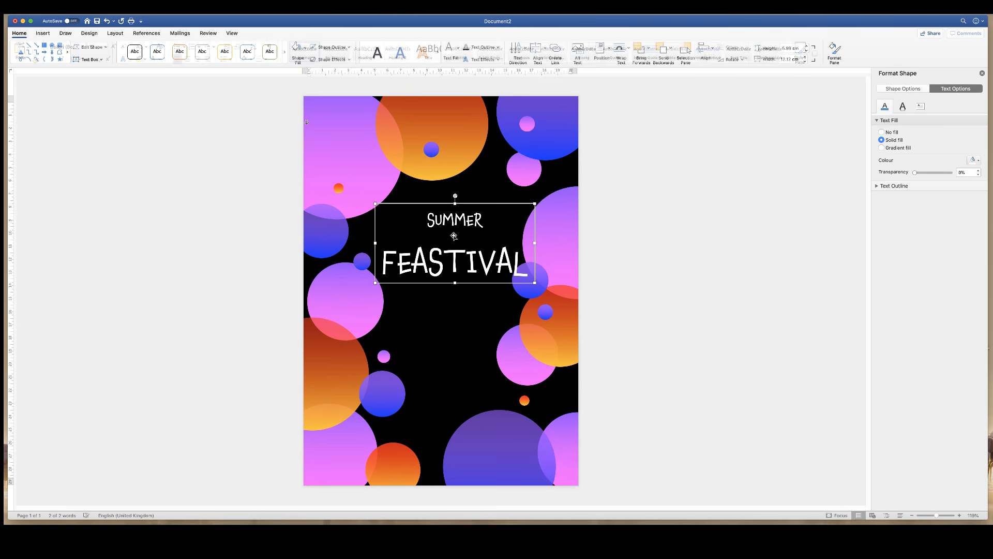
pyautogui.moveTo(461, 204)
pyautogui.mouseDown()
pyautogui.moveTo(446, 187)
pyautogui.moveTo(454, 185)
pyautogui.mouseUp()
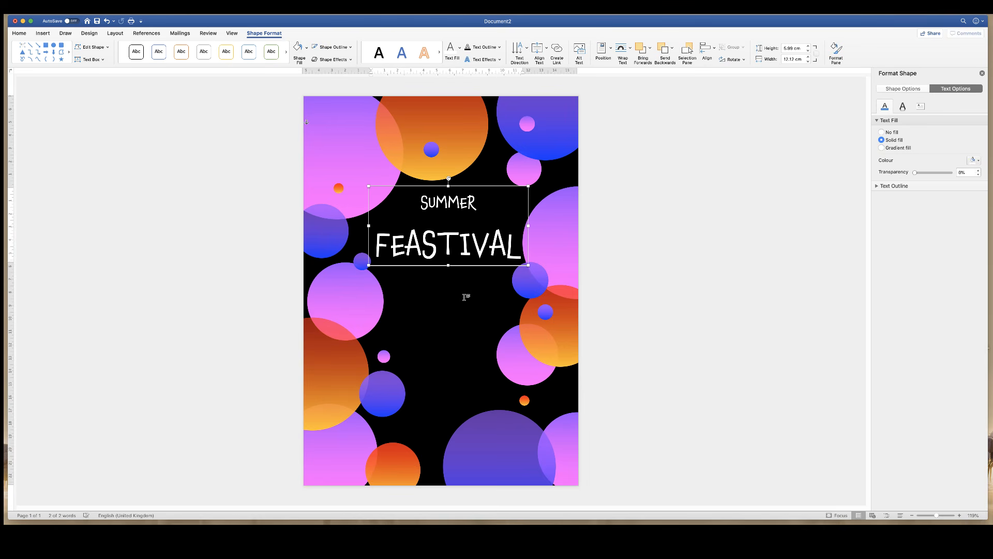
pyautogui.press('Tab')
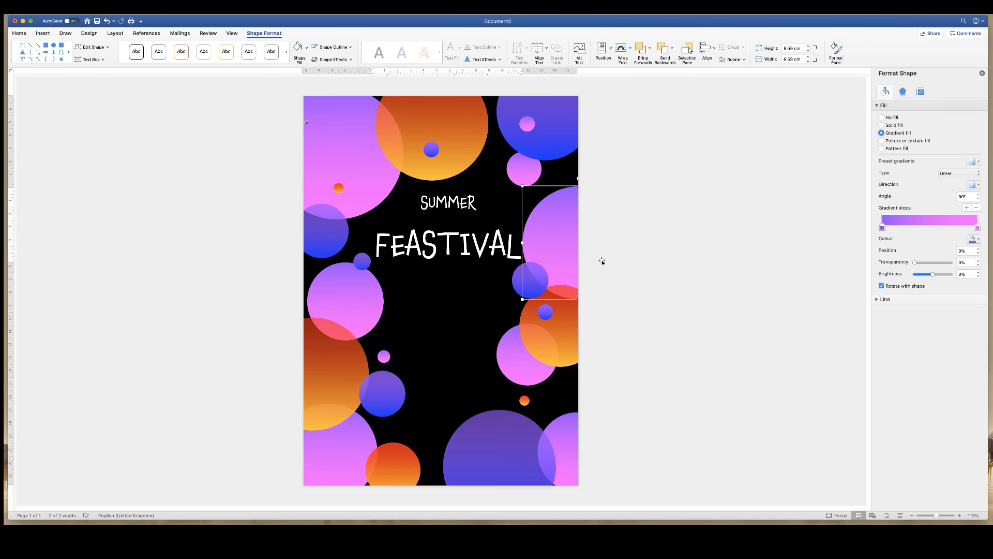
# Draw a text box about 11.6 cm wide beneath the title, in the middle of the poster.
pyautogui.click(703, 243)
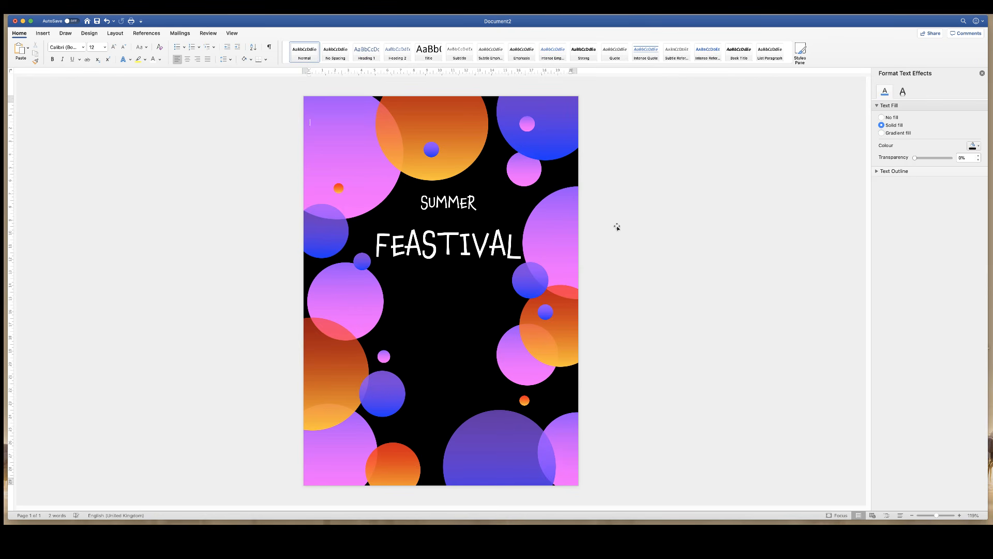
pyautogui.click(42, 33)
pyautogui.click(511, 52)
pyautogui.click(535, 68)
pyautogui.moveTo(375, 309); pyautogui.dragTo(529, 417)
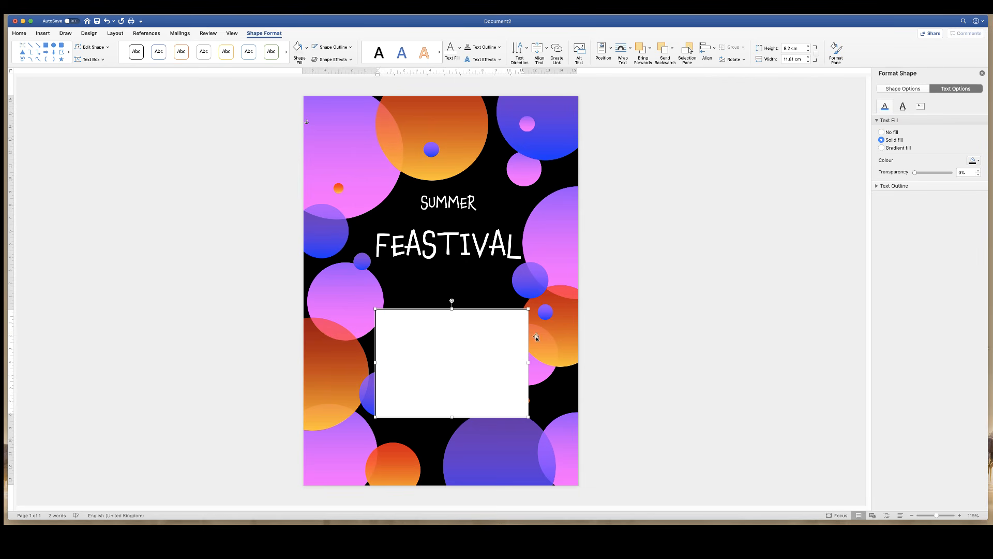
# Enter "GREAT CHARLTON PARK" on the first line of the text box and "TICKETS AVAILABLE ONLINE" on the line below.
pyautogui.write('TICKETS AVAILABLE ONLINE')
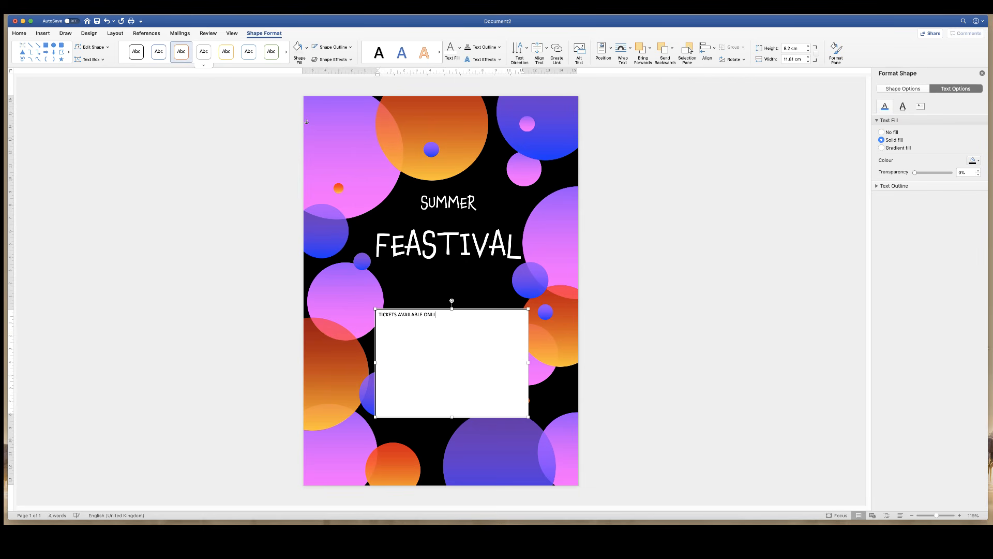
pyautogui.press('Return')
pyautogui.click(379, 315)
pyautogui.press('Return')
pyautogui.press('Up')
pyautogui.write('GREAT CHARLTON PARK')
pyautogui.press('Down')
pyautogui.press('Down')
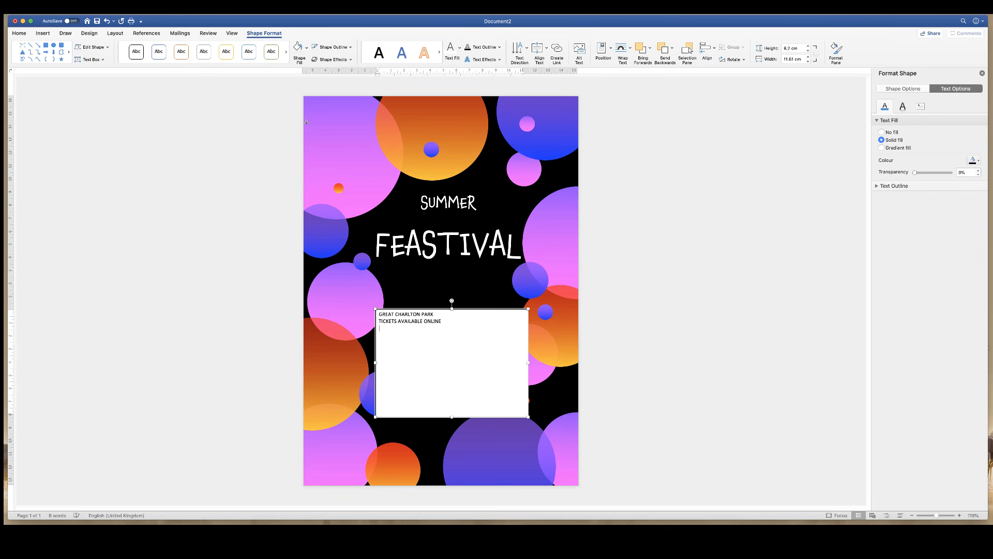
# Centre both lines, with the venue in a larger bold decorative font and the ticket line in larger pink Andale Mono.
pyautogui.tripleClick(438, 321)
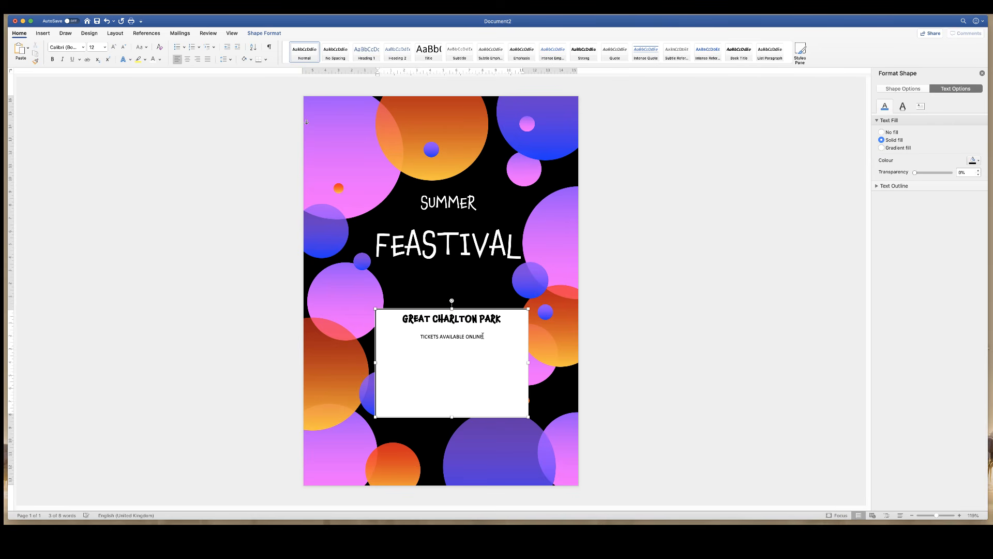
pyautogui.tripleClick(483, 335)
pyautogui.click(160, 59)
pyautogui.click(156, 169)
pyautogui.doubleClick(113, 47)
pyautogui.click(83, 47)
pyautogui.click(93, 124)
pyautogui.press('Down')
pyautogui.write('Join the tri')
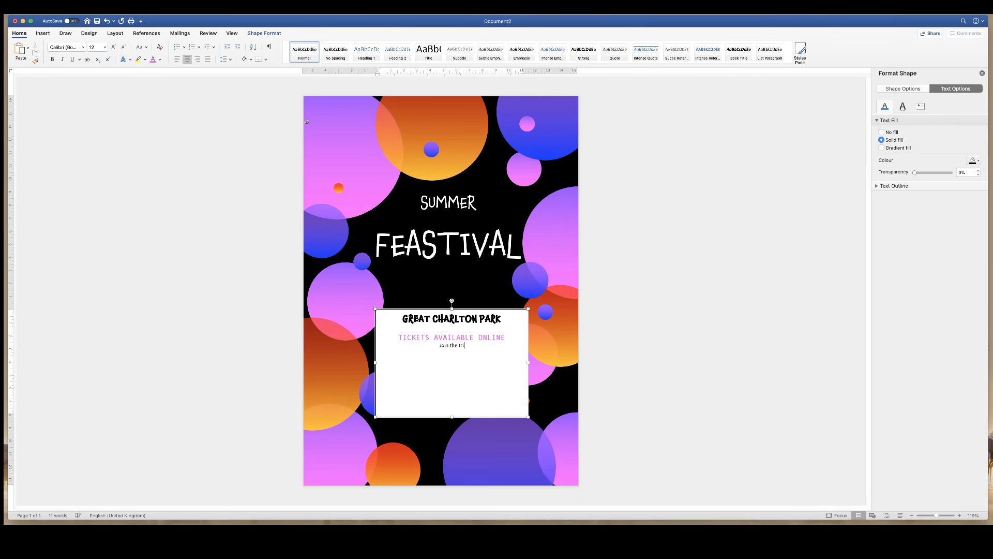
pyautogui.write('be www.summerfeastivals.com')
pyautogui.click(403, 345)
pyautogui.press('Return')
pyautogui.tripleClick(452, 353)
pyautogui.click(83, 47)
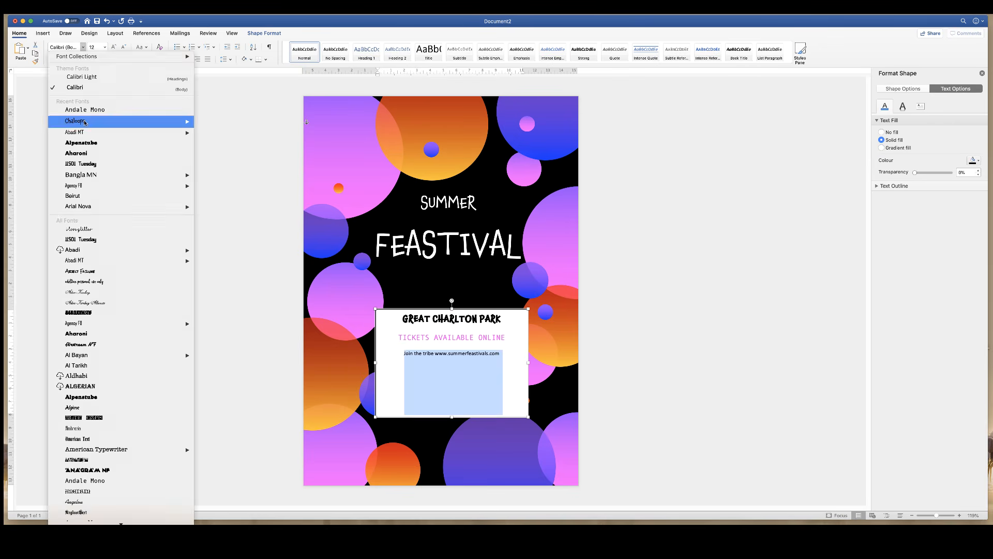
pyautogui.click(85, 110)
# Add the line "Sign up for more information and notifications of future events" beneath the website line.
pyautogui.click(526, 371)
pyautogui.press('Return')
pyautogui.write('Sign up for more information and notifications of future events.')
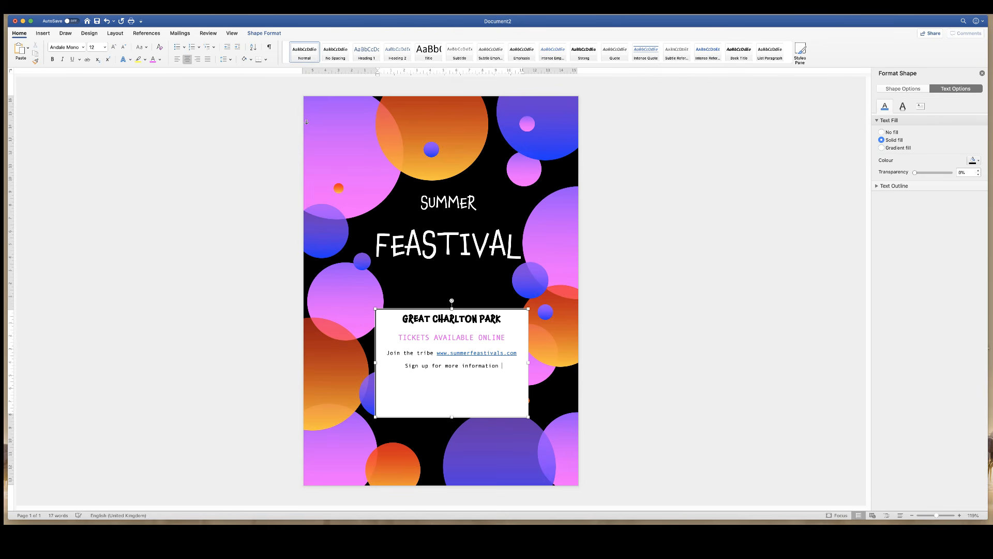
# Colour the website, sign-up and venue lines white, leaving the ticket line pink.
pyautogui.moveTo(503, 374); pyautogui.dragTo(387, 352)
pyautogui.click(160, 59)
pyautogui.click(157, 94)
pyautogui.tripleClick(451, 319)
pyautogui.click(154, 60)
# Remove the white fill from the event details text box.
pyautogui.click(264, 33)
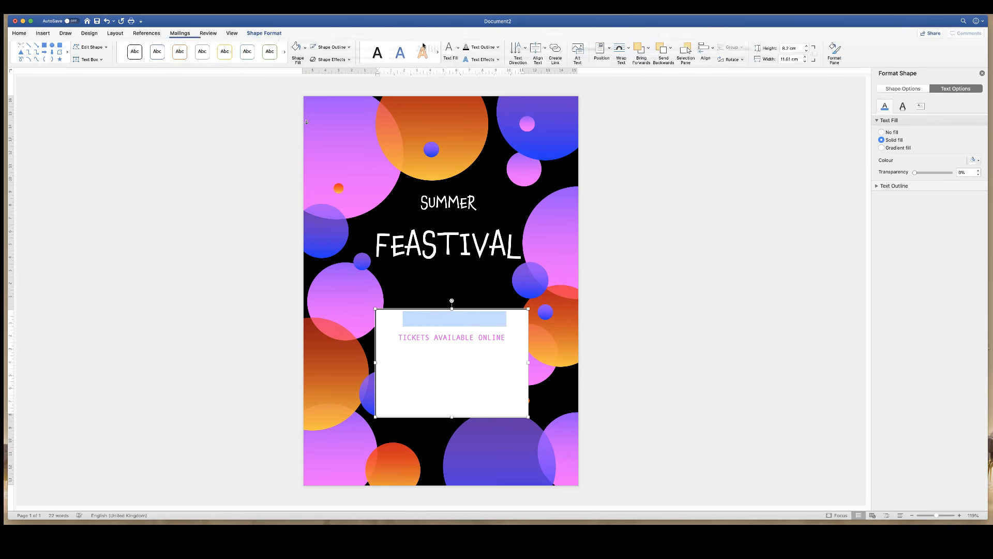
pyautogui.click(306, 48)
pyautogui.click(331, 74)
# Move the event details box up closer to the title, and shift the pink circle beside it slightly right and down.
pyautogui.moveTo(460, 364); pyautogui.dragTo(459, 355)
pyautogui.moveTo(530, 370); pyautogui.dragTo(539, 378)
pyautogui.click(641, 315)
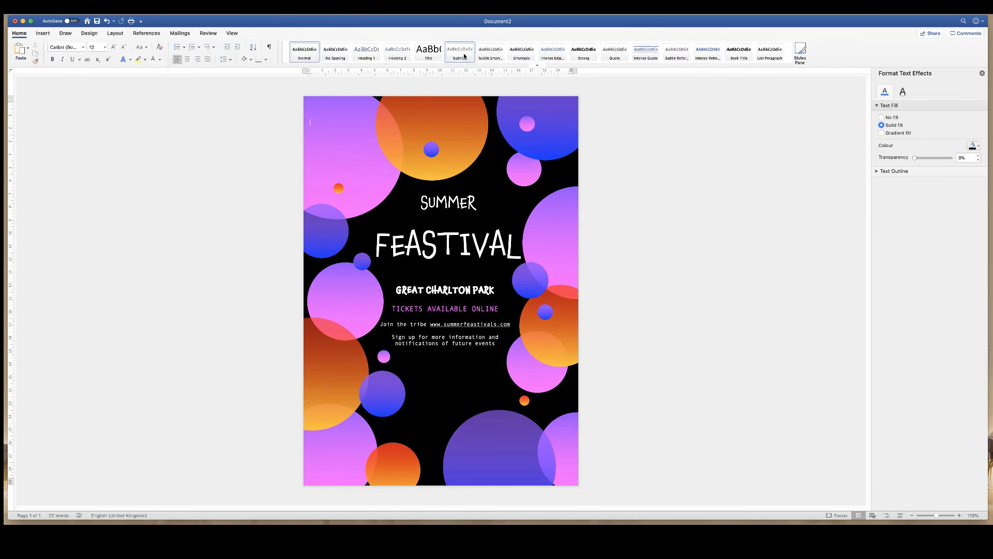
# Add a small text box below the left part of the event details and enter "AUG" in it.
pyautogui.click(42, 33)
pyautogui.click(514, 49)
pyautogui.click(543, 61)
pyautogui.write('A')
pyautogui.moveTo(409, 363)
pyautogui.mouseDown()
pyautogui.moveTo(436, 383)
pyautogui.moveTo(410, 361)
pyautogui.mouseUp()
pyautogui.write('UG')
# Colour the "AUG" text white and remove the fill from its text box.
pyautogui.doubleClick(419, 369)
pyautogui.click(19, 33)
pyautogui.click(153, 59)
pyautogui.click(264, 33)
pyautogui.click(298, 48)
pyautogui.click(445, 381)
# Add "2020" in a text box level with "AUG" on its right, with white text and no box fill.
pyautogui.moveTo(508, 361)
pyautogui.mouseDown()
pyautogui.moveTo(556, 384)
pyautogui.moveTo(486, 361)
pyautogui.mouseUp()
pyautogui.write('2020')
pyautogui.doubleClick(526, 370)
pyautogui.click(153, 59)
pyautogui.click(264, 33)
pyautogui.click(298, 47)
pyautogui.click(508, 413)
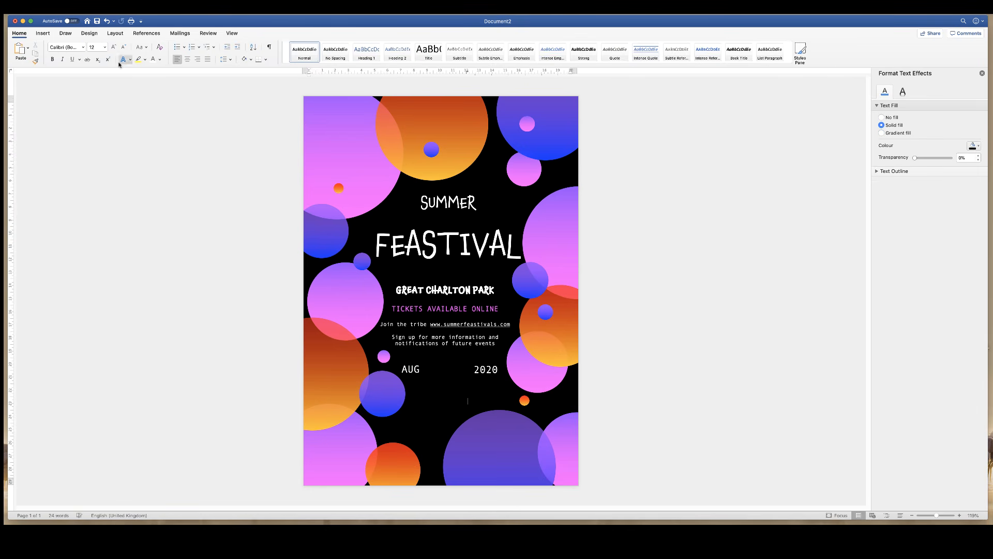
# Draw a text box about 2.85 cm wide and 1.4 cm high between "AUG" and "2020" and enter 16 in it.
pyautogui.click(43, 33)
pyautogui.click(514, 48)
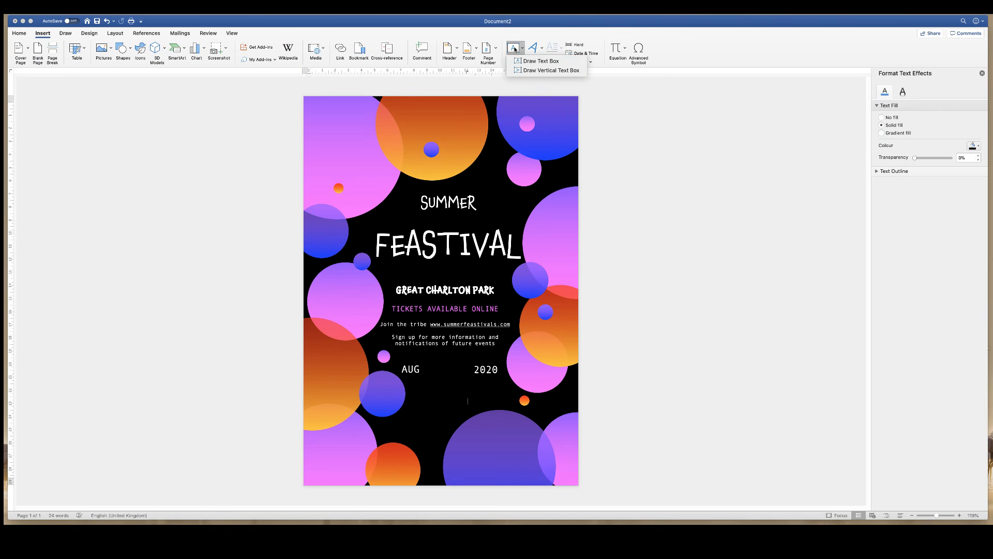
pyautogui.click(534, 63)
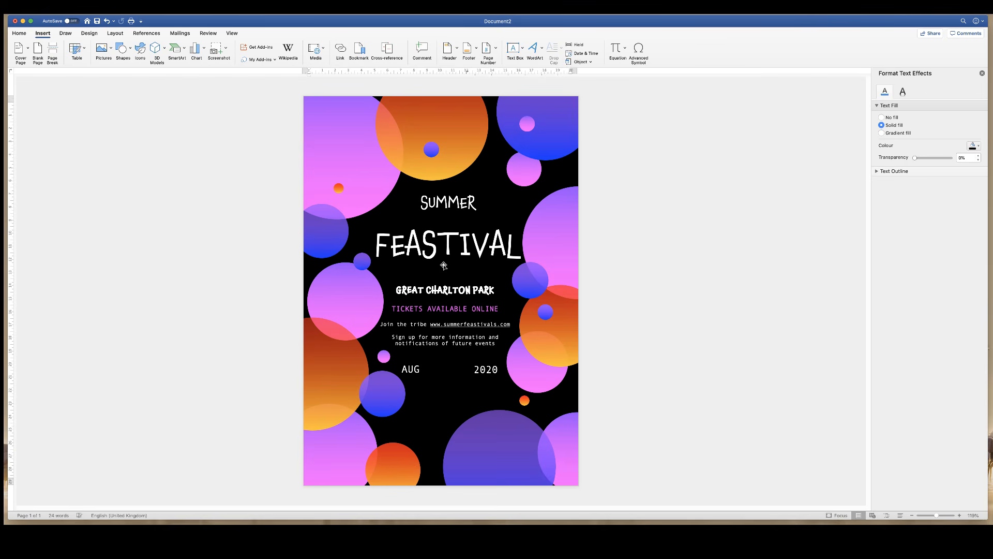
pyautogui.click(522, 48)
pyautogui.click(535, 61)
pyautogui.moveTo(428, 360)
pyautogui.mouseDown()
pyautogui.moveTo(433, 379)
pyautogui.moveTo(463, 383)
pyautogui.mouseUp()
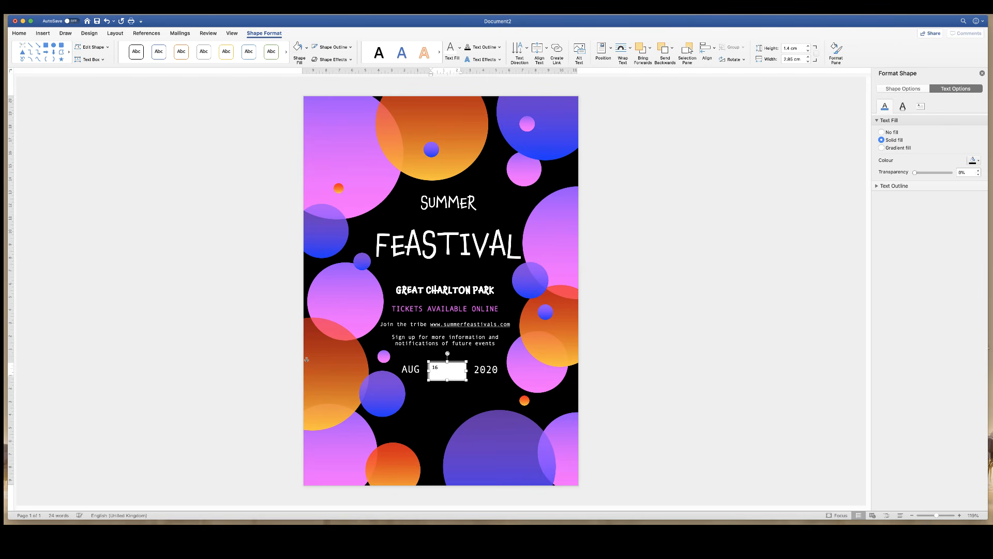
# Resize the text box containing 16 to a square of about 1.65 cm.
pyautogui.moveTo(466, 370); pyautogui.dragTo(447, 371)
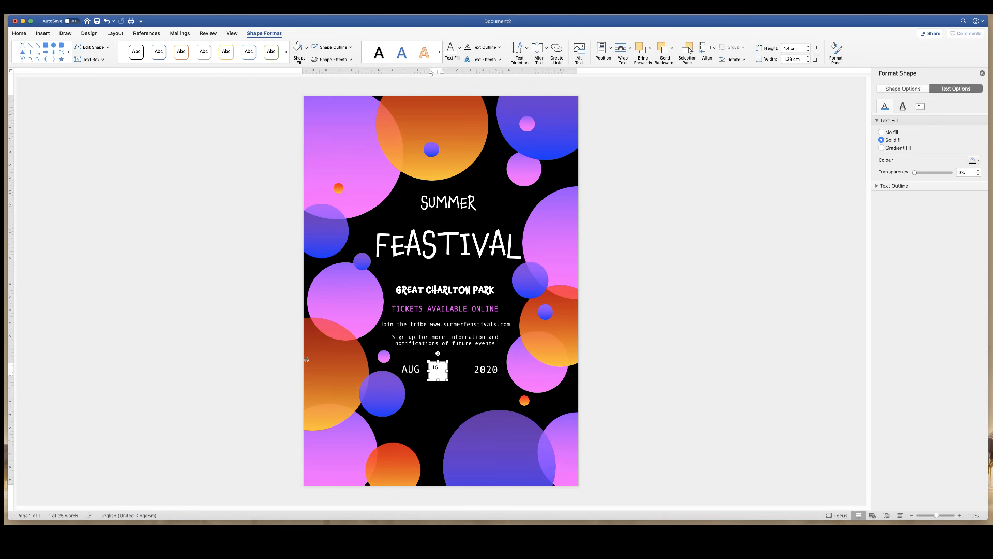
pyautogui.moveTo(448, 361); pyautogui.dragTo(453, 356)
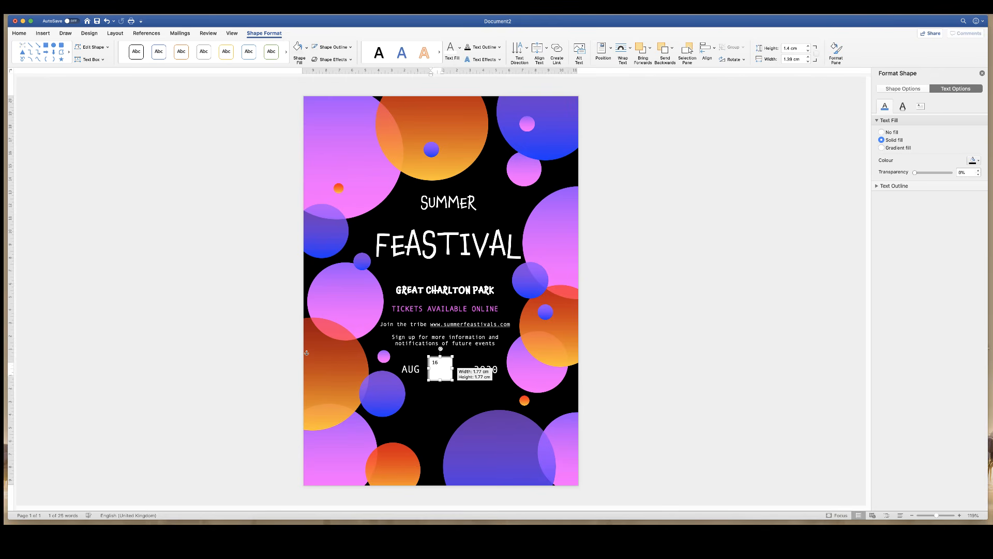
pyautogui.moveTo(453, 356); pyautogui.dragTo(451, 357)
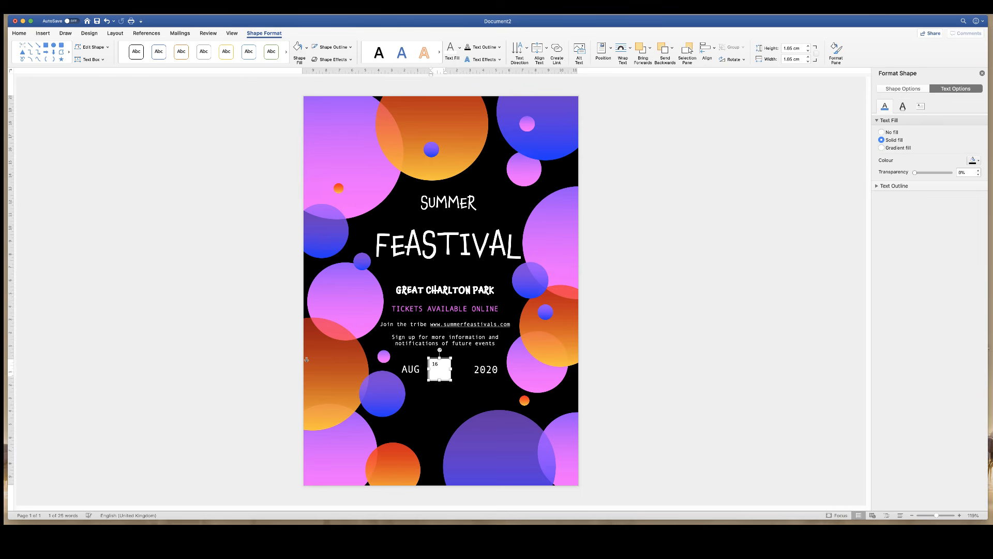
# Centre the number 16 in its box and enlarge it to 28 pt.
pyautogui.click(438, 364)
pyautogui.moveTo(438, 364); pyautogui.dragTo(432, 363)
pyautogui.click(19, 33)
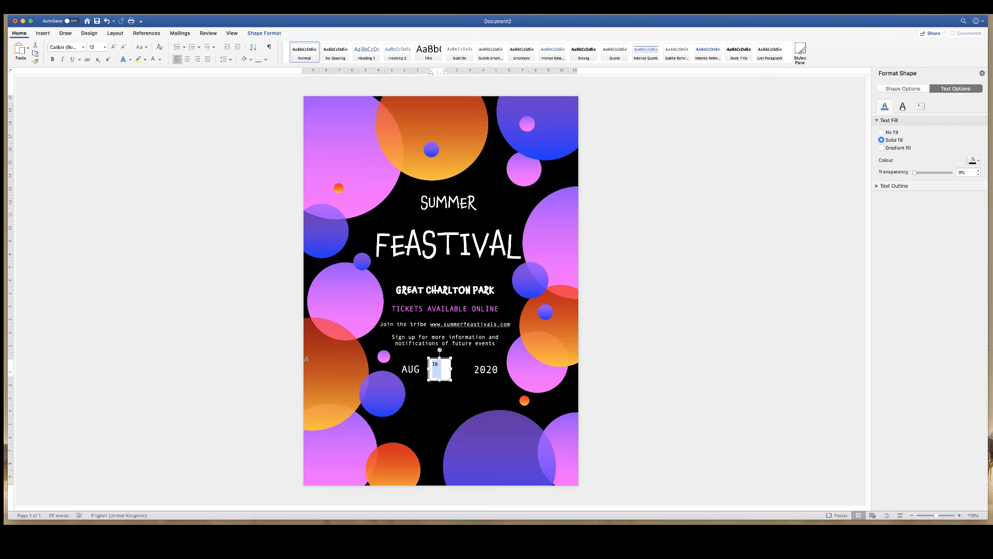
pyautogui.click(188, 59)
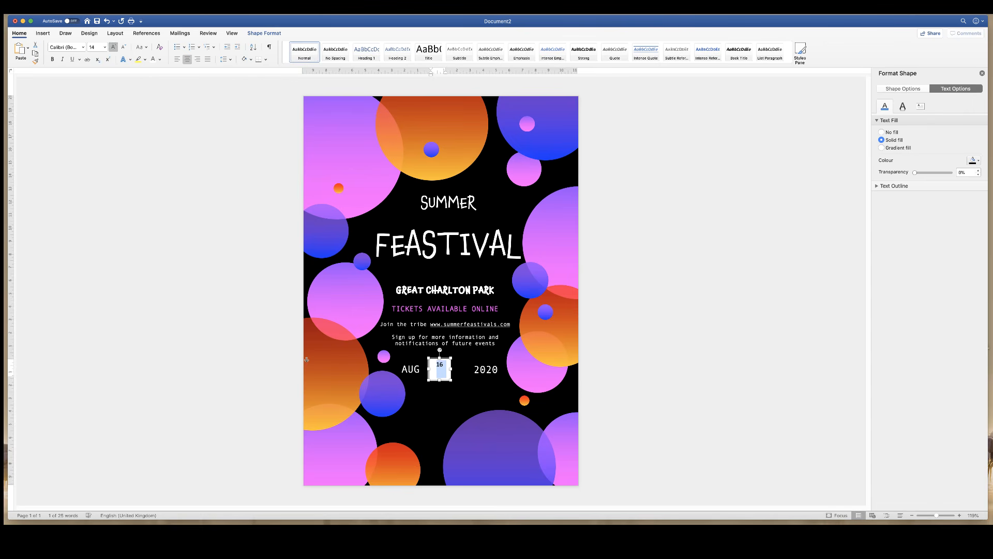
pyautogui.click(113, 47)
pyautogui.click(113, 47)
pyautogui.click(113, 46)
pyautogui.click(114, 47)
pyautogui.click(114, 46)
pyautogui.click(113, 47)
pyautogui.click(113, 47)
pyautogui.press('Escape')
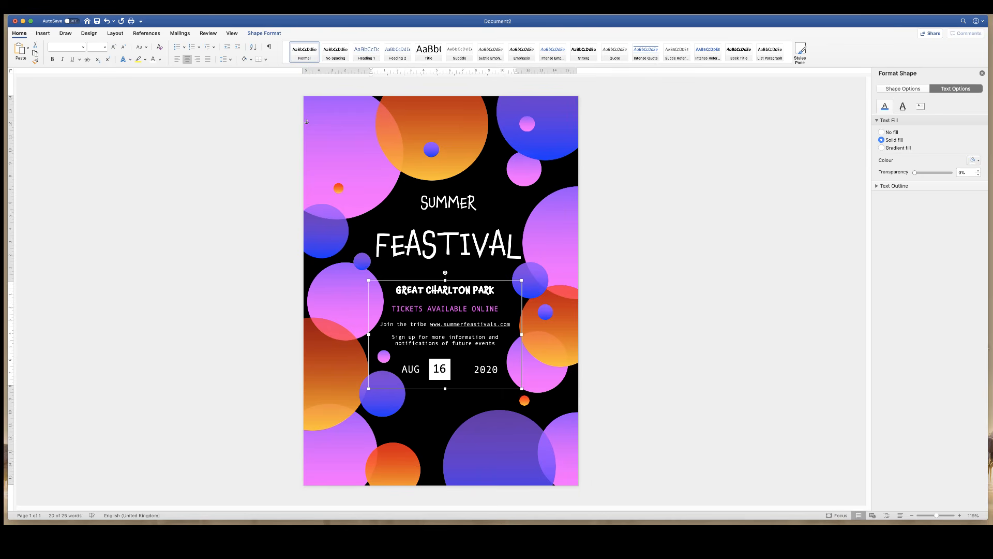
pyautogui.press('Escape')
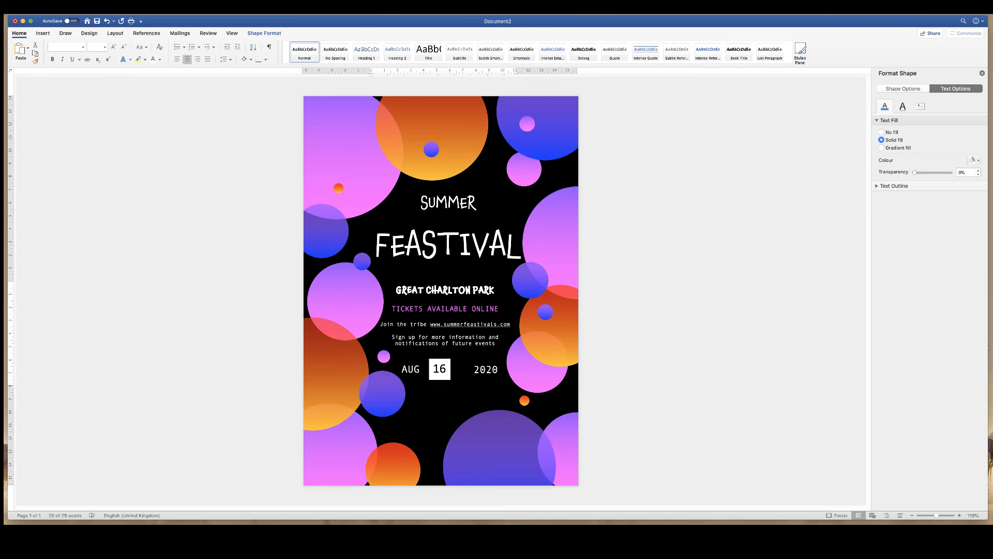
# Enlarge the white box around the 16 to a square of about 2.62 cm.
pyautogui.click(439, 368)
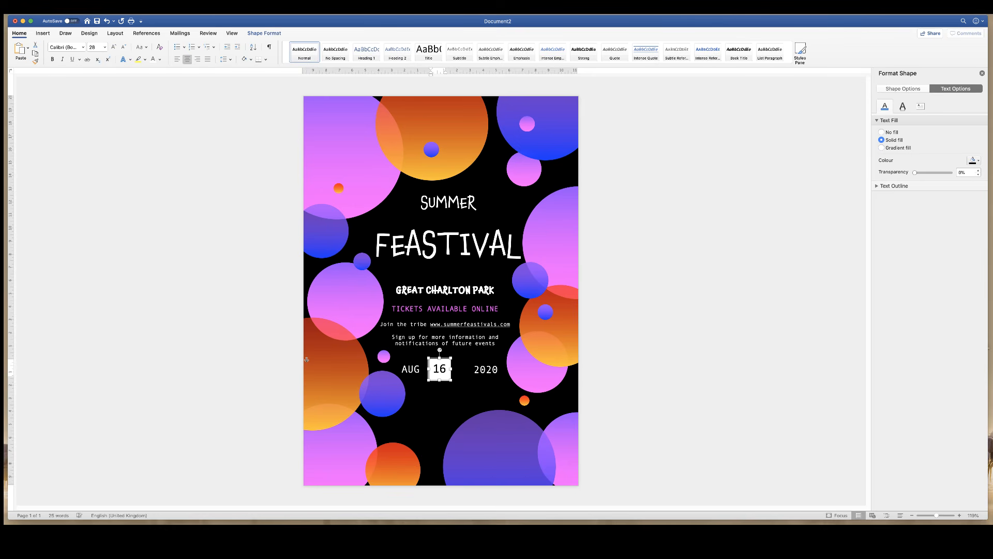
pyautogui.moveTo(451, 380); pyautogui.dragTo(461, 386)
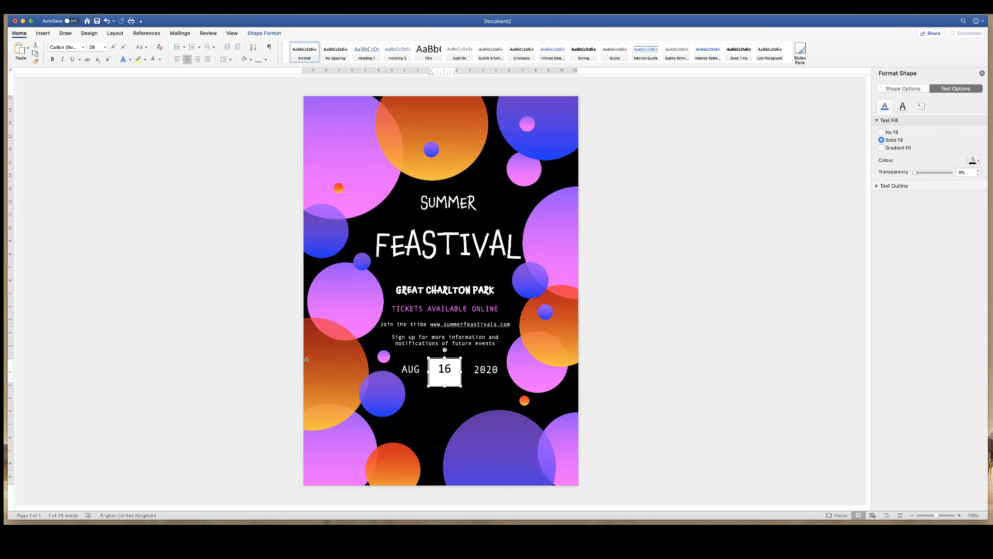
pyautogui.press('super+z')
pyautogui.press('super+y')
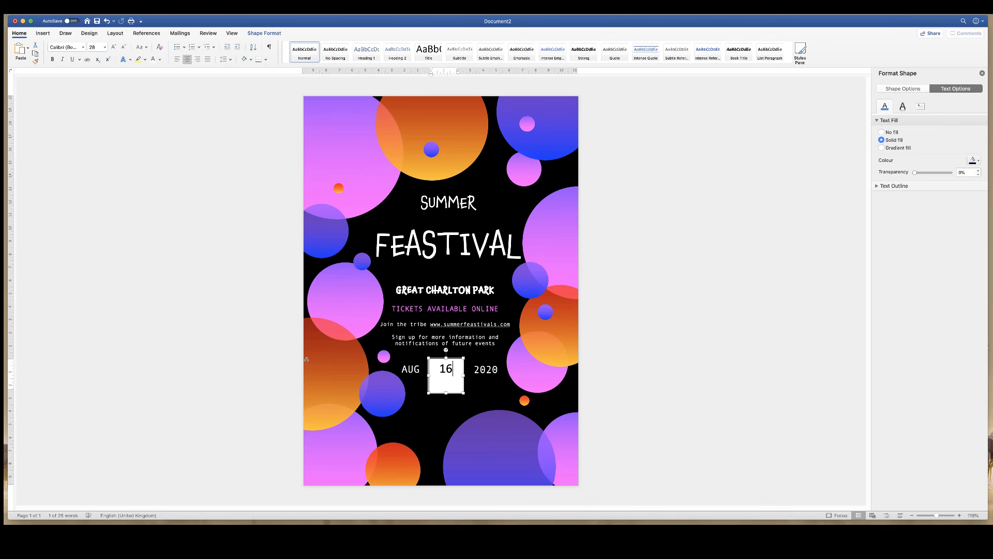
# Set the number 16 in Andale Mono at 48 pt.
pyautogui.press('super+a')
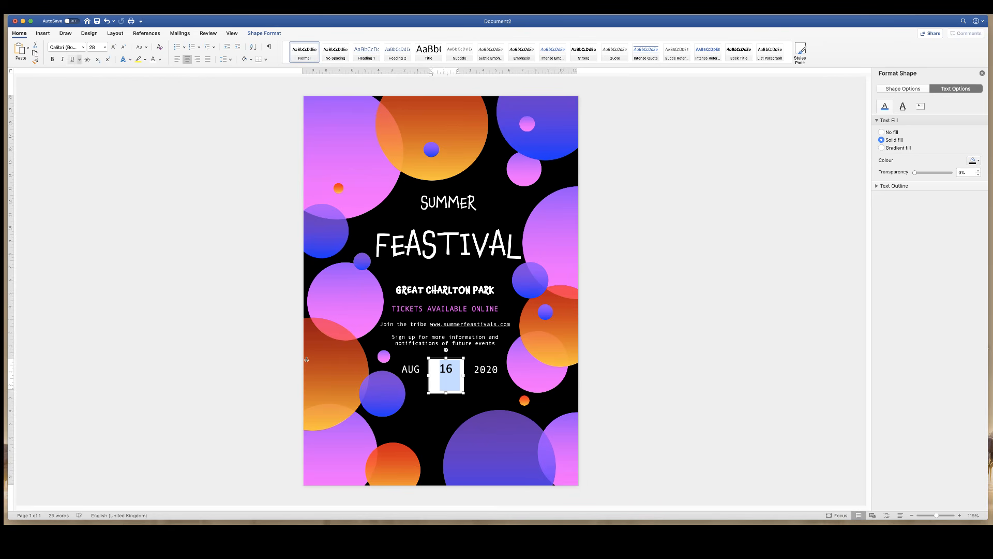
pyautogui.click(83, 48)
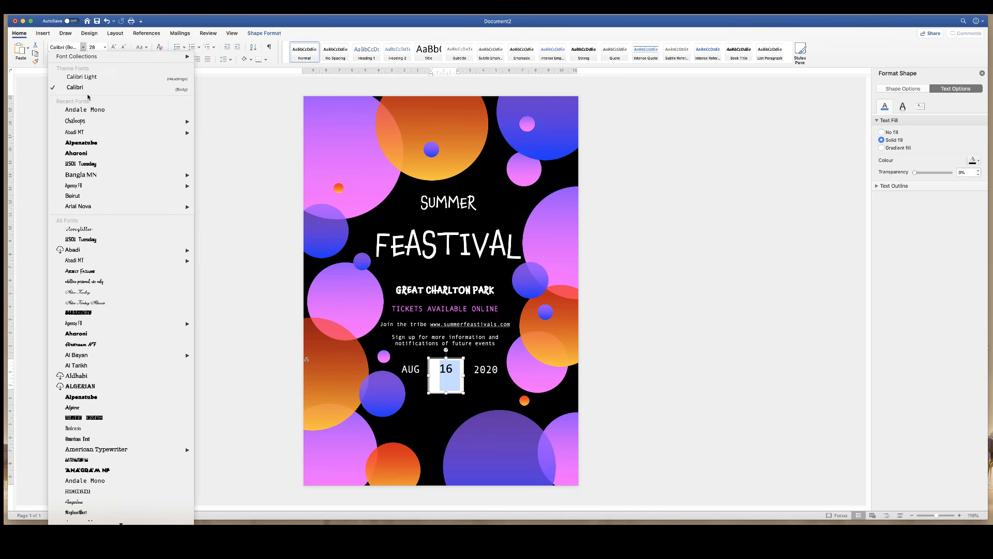
pyautogui.click(85, 110)
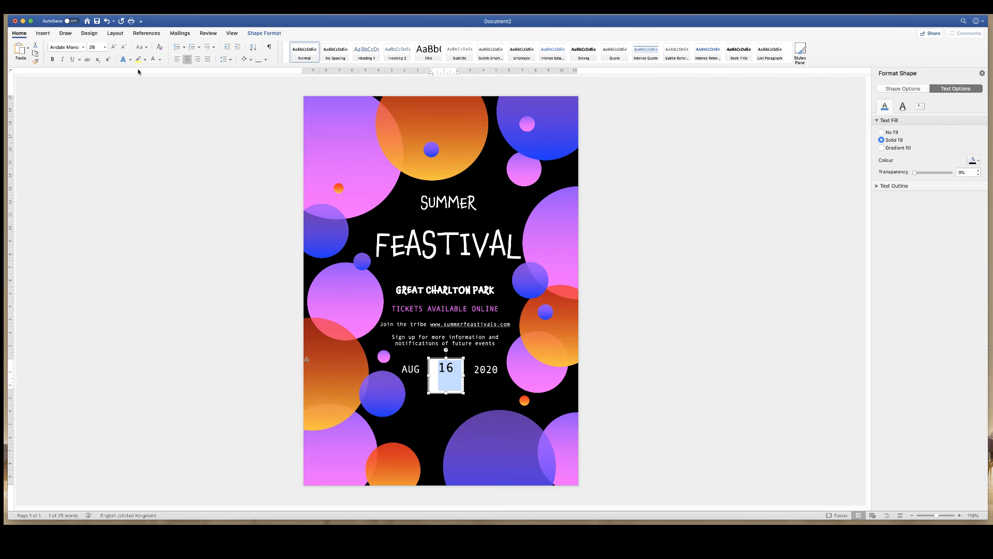
pyautogui.click(113, 47)
pyautogui.click(113, 48)
pyautogui.click(113, 48)
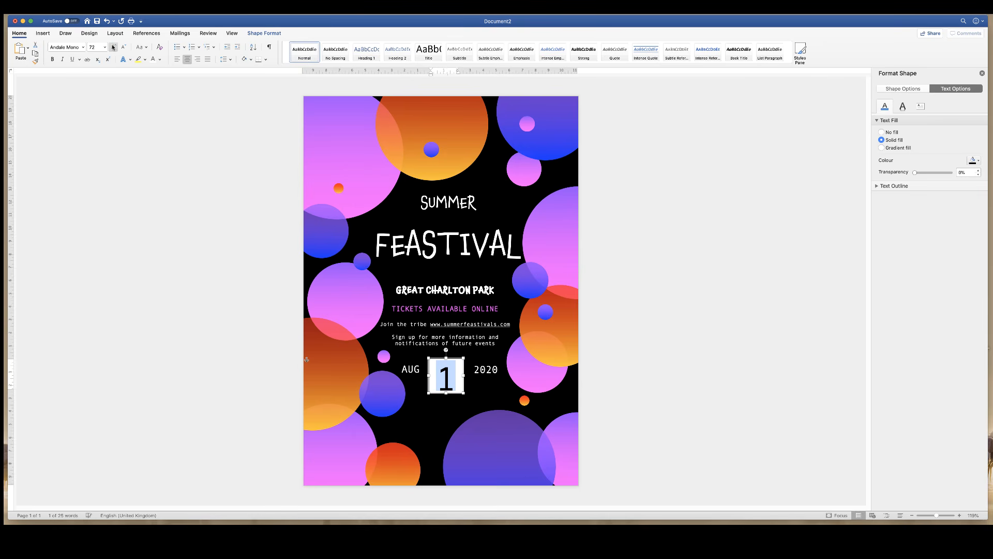
pyautogui.click(124, 47)
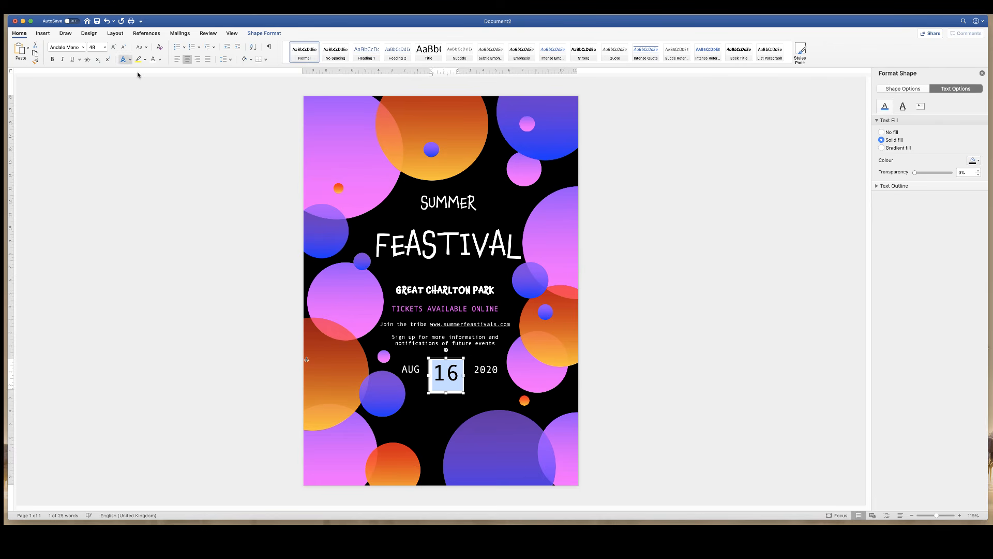
pyautogui.click(479, 387)
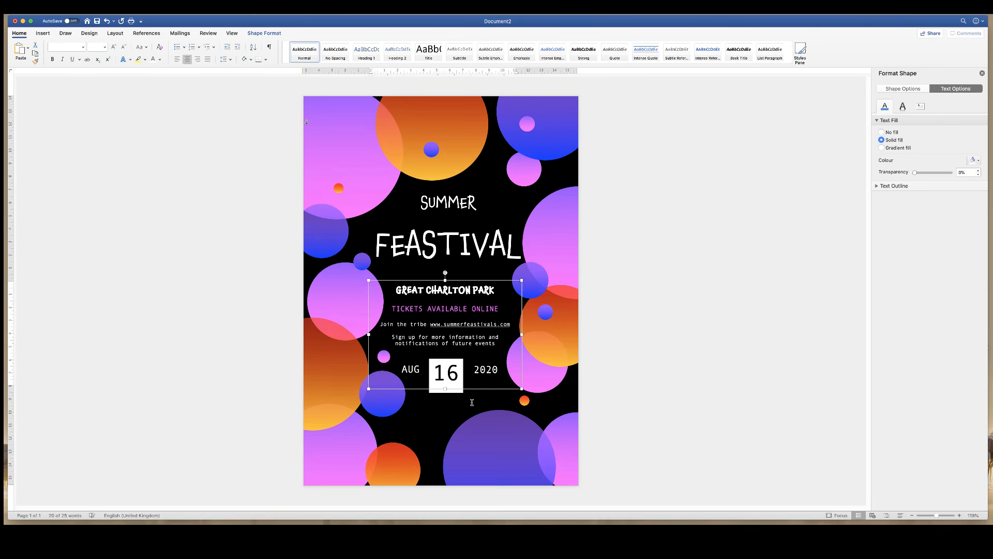
pyautogui.click(467, 403)
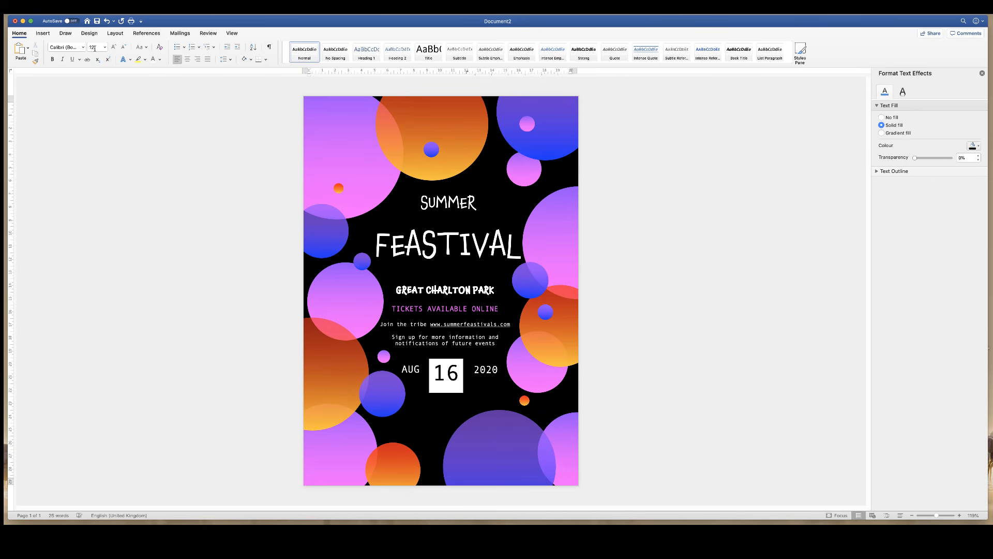
# Try the number 16 at 50 pt and undo the size change.
pyautogui.click(449, 371)
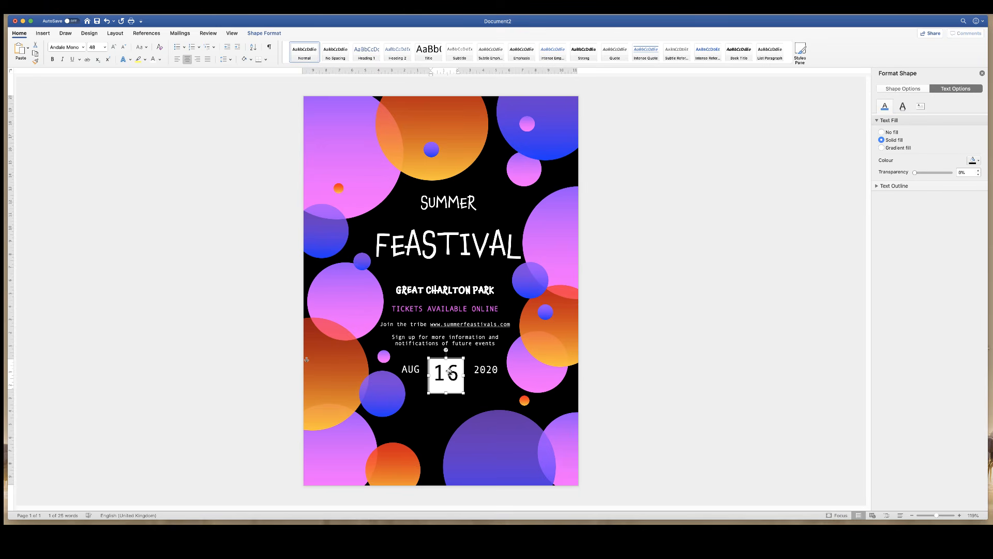
pyautogui.doubleClick(450, 373)
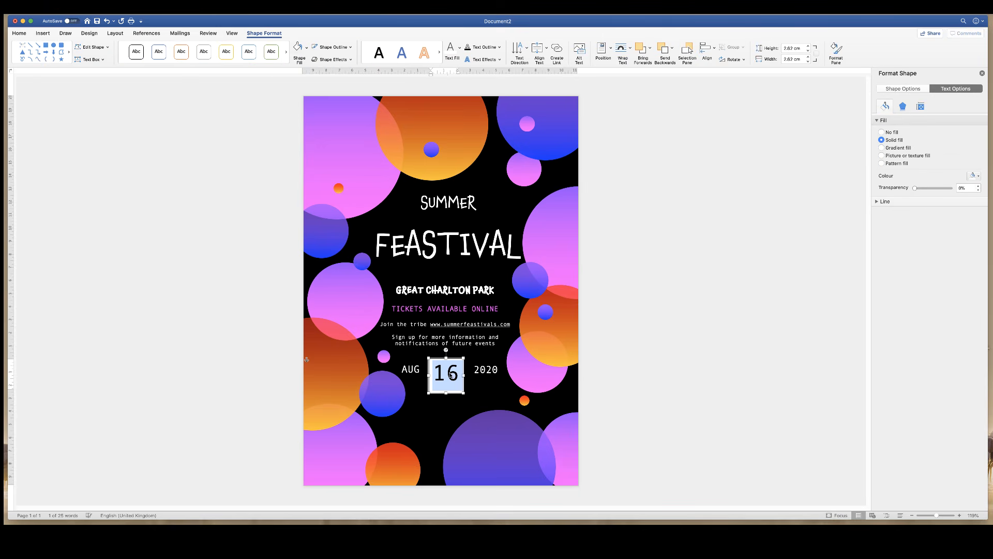
pyautogui.click(19, 34)
pyautogui.click(91, 49)
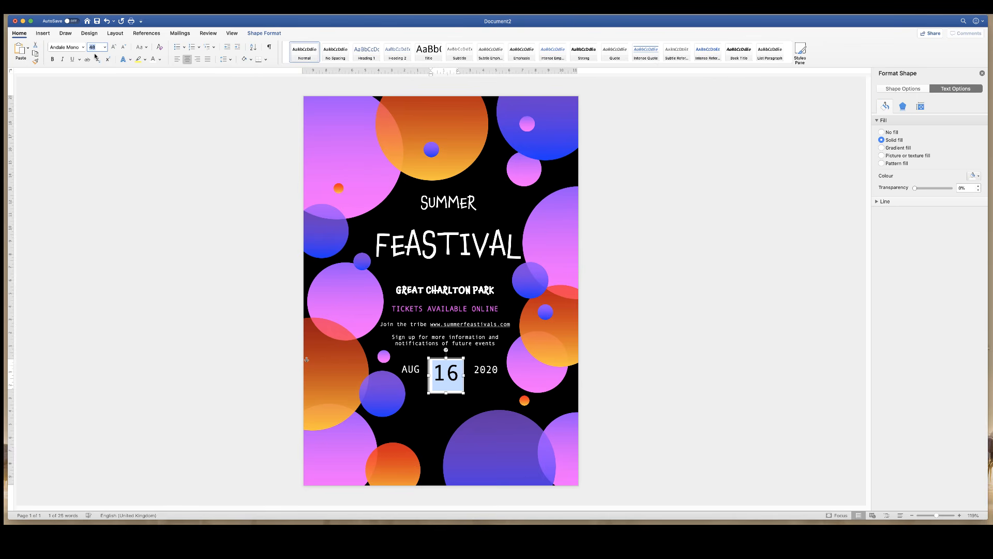
pyautogui.write('4')
pyautogui.press('Return')
pyautogui.click(92, 48)
pyautogui.press('Return')
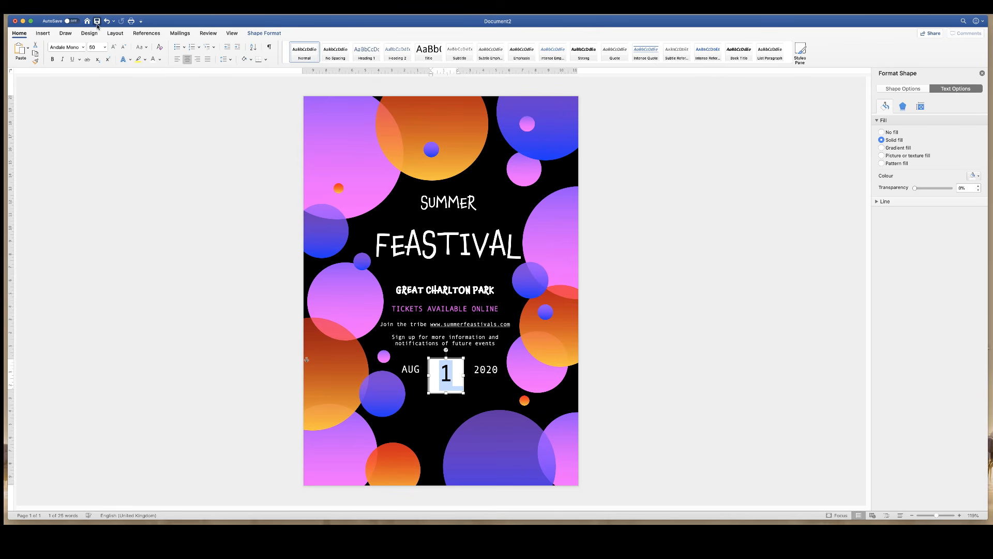
pyautogui.click(124, 47)
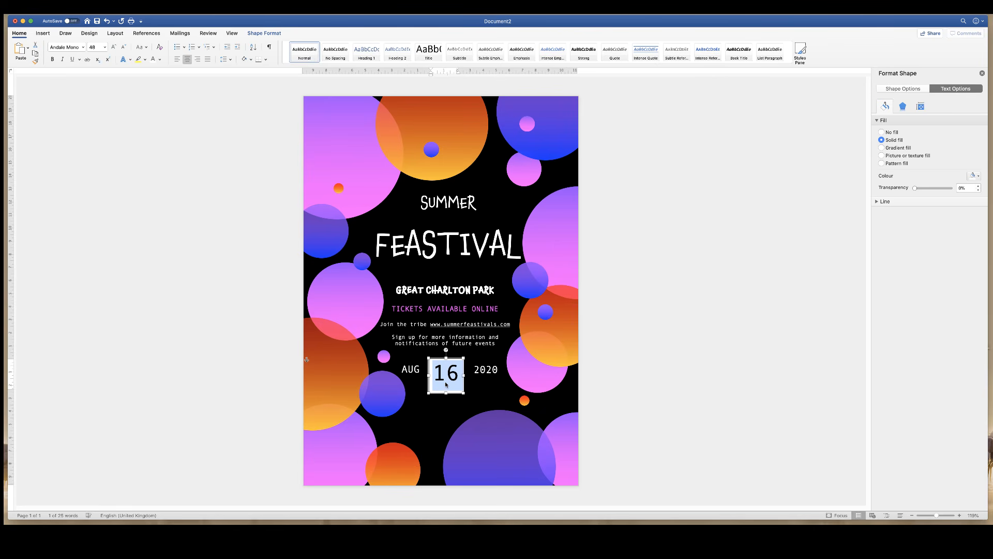
# Move the white box containing 16 out of the date line onto the large purple circle below.
pyautogui.click(475, 385)
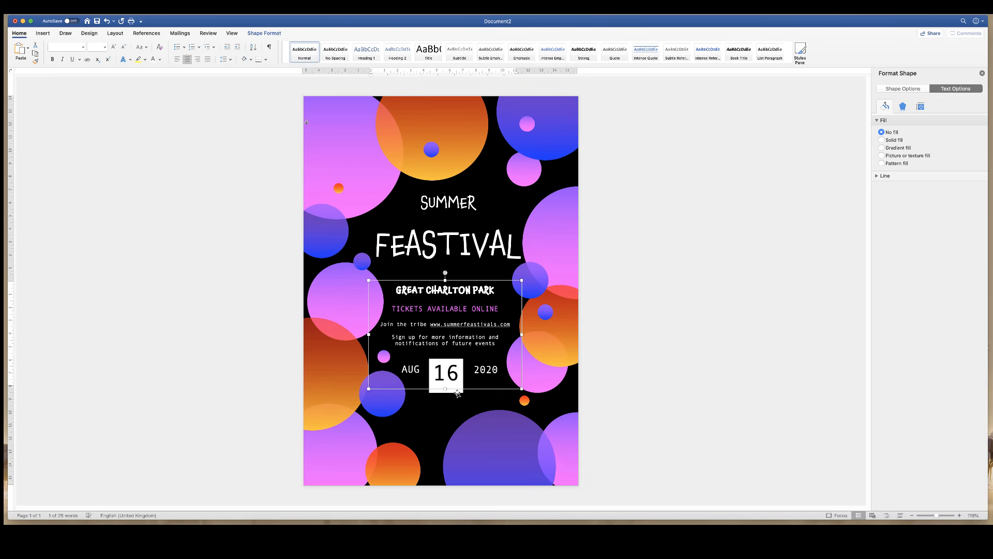
pyautogui.click(458, 391)
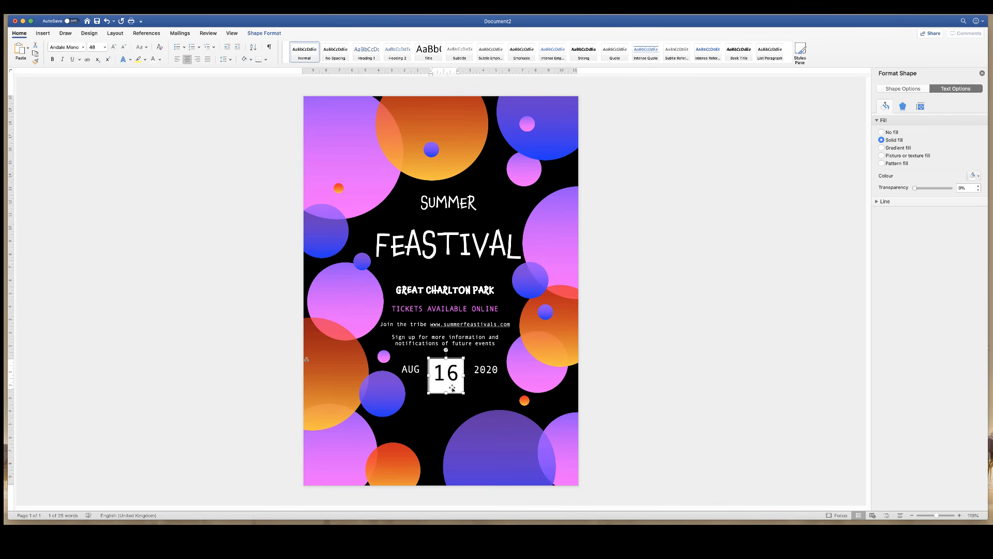
pyautogui.moveTo(451, 386); pyautogui.dragTo(494, 429)
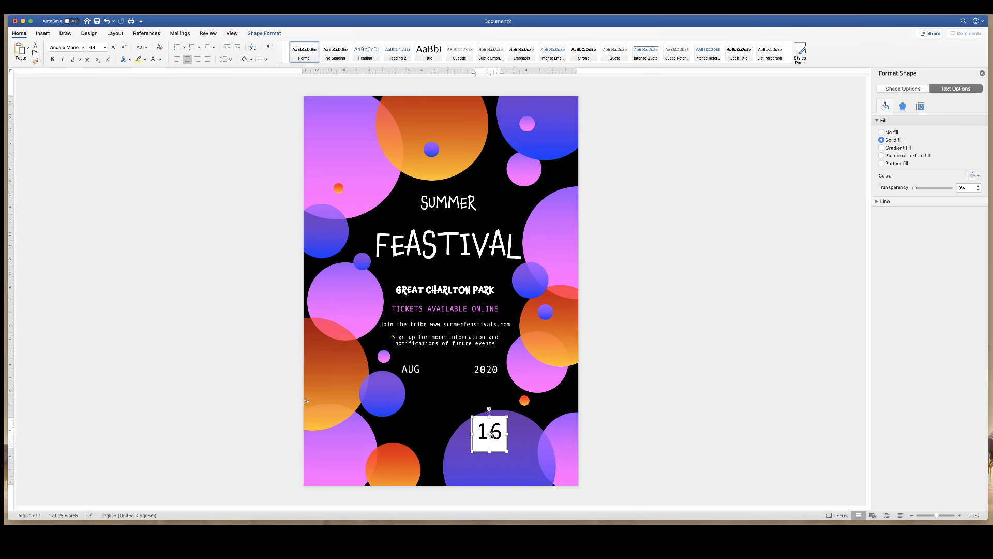
# Draw a square of about 2.57 cm between AUG and 2020 and fill it white.
pyautogui.click(43, 34)
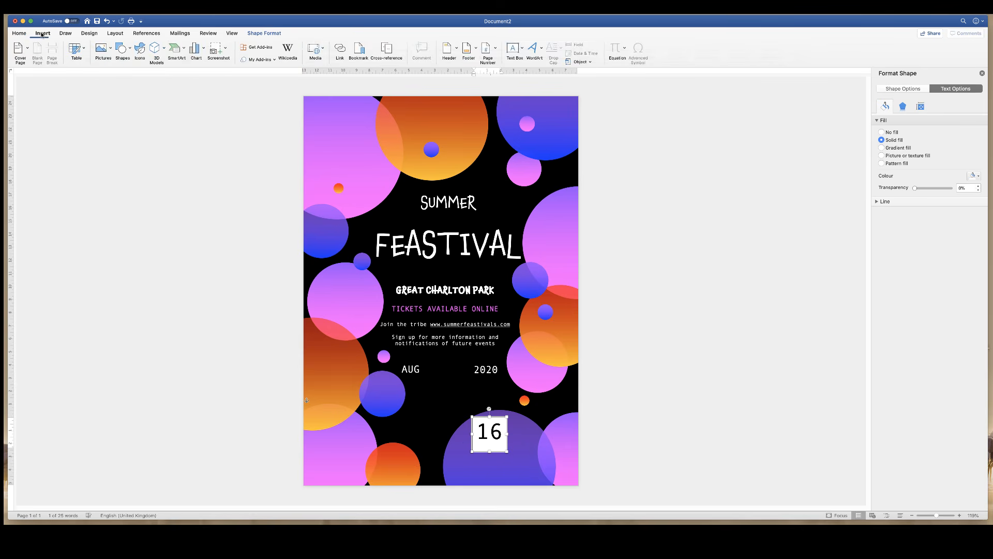
pyautogui.click(132, 51)
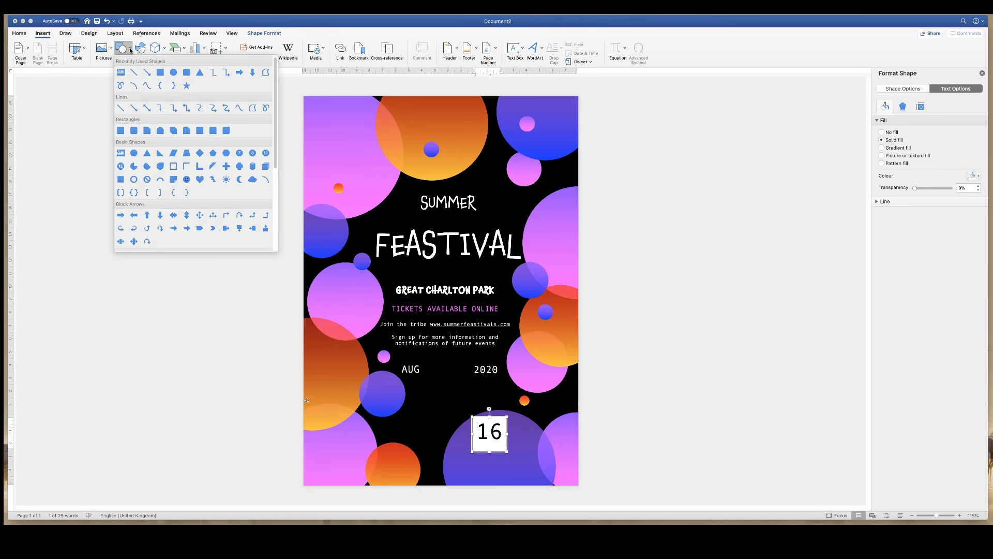
pyautogui.click(161, 73)
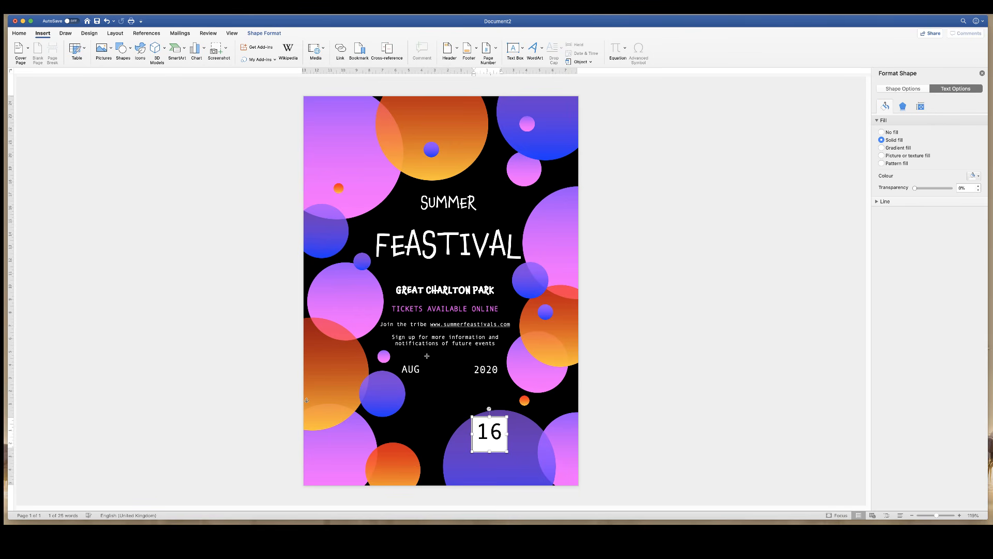
pyautogui.moveTo(427, 356); pyautogui.dragTo(463, 387)
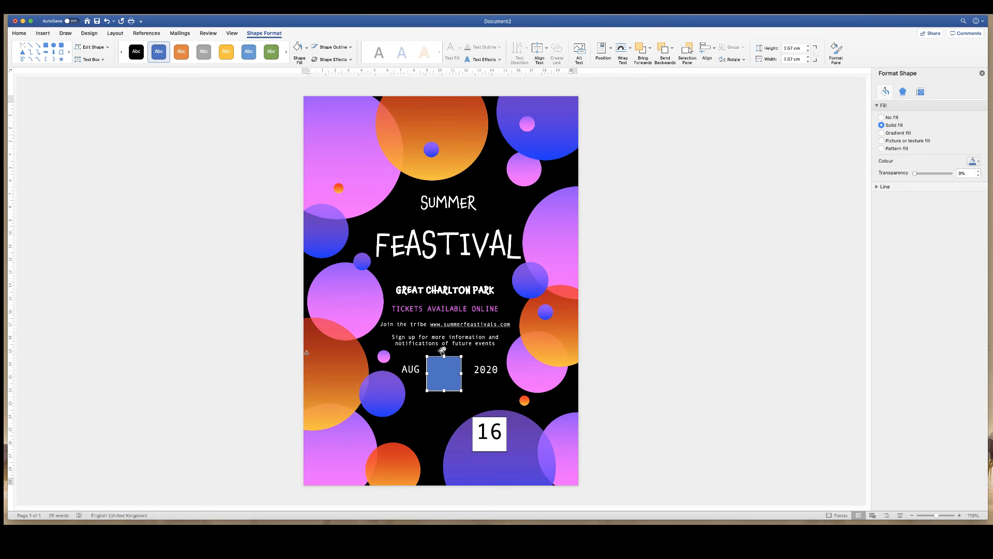
pyautogui.click(306, 48)
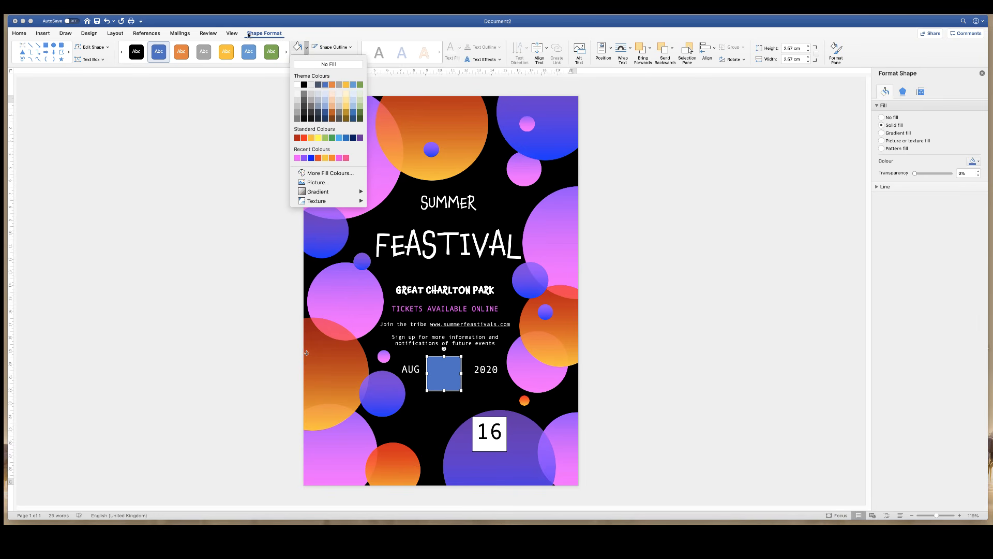
pyautogui.click(297, 86)
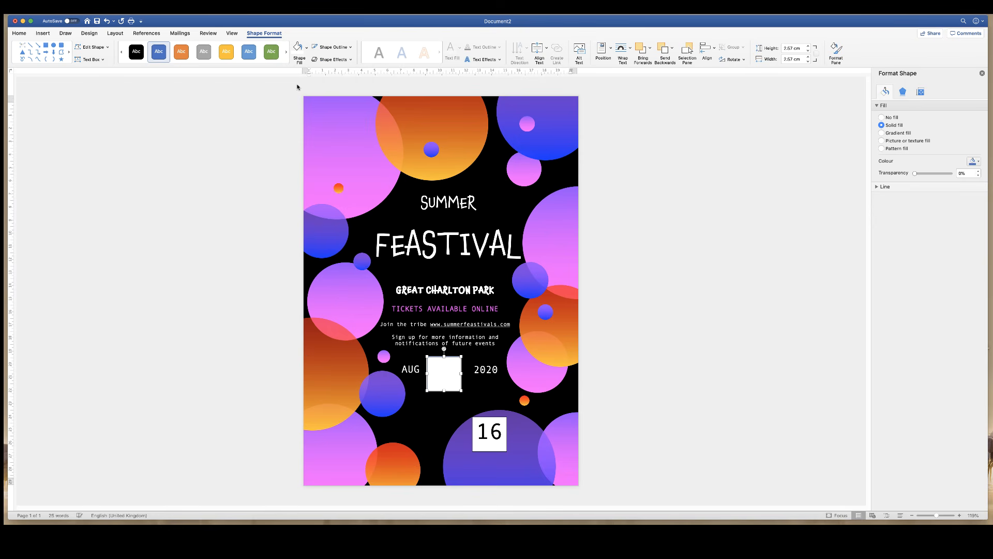
pyautogui.click(437, 408)
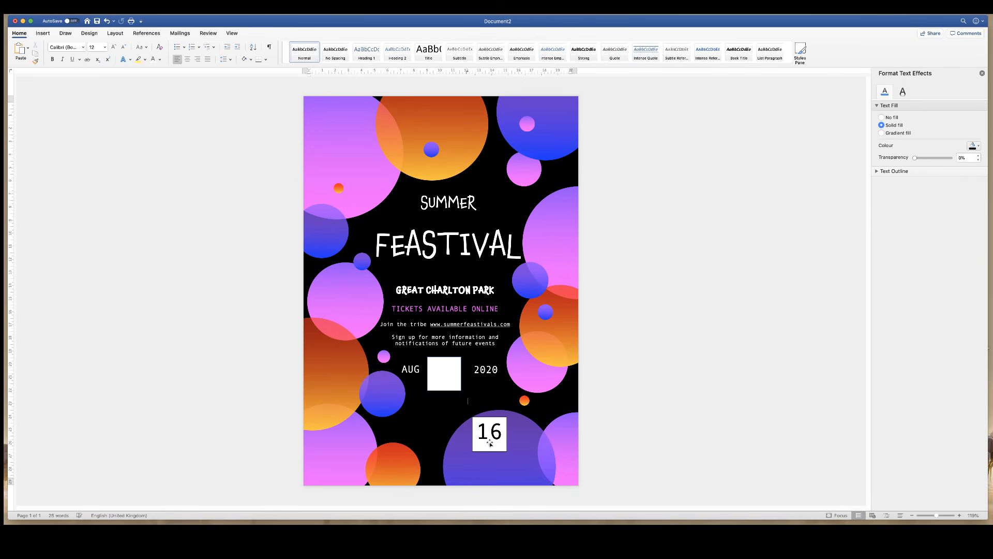
# Remove the fill and the outline from the text box containing 16.
pyautogui.click(492, 442)
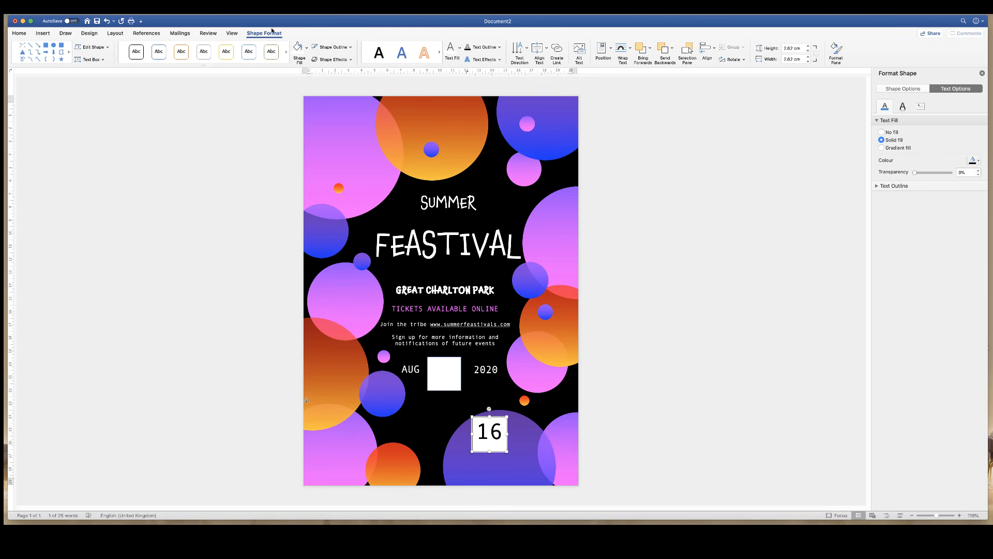
pyautogui.click(296, 49)
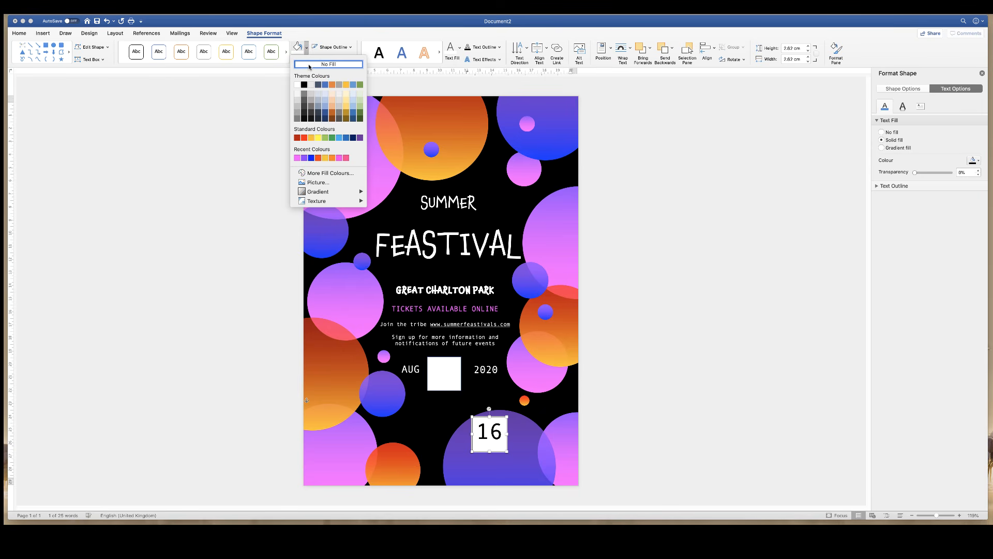
pyautogui.click(309, 64)
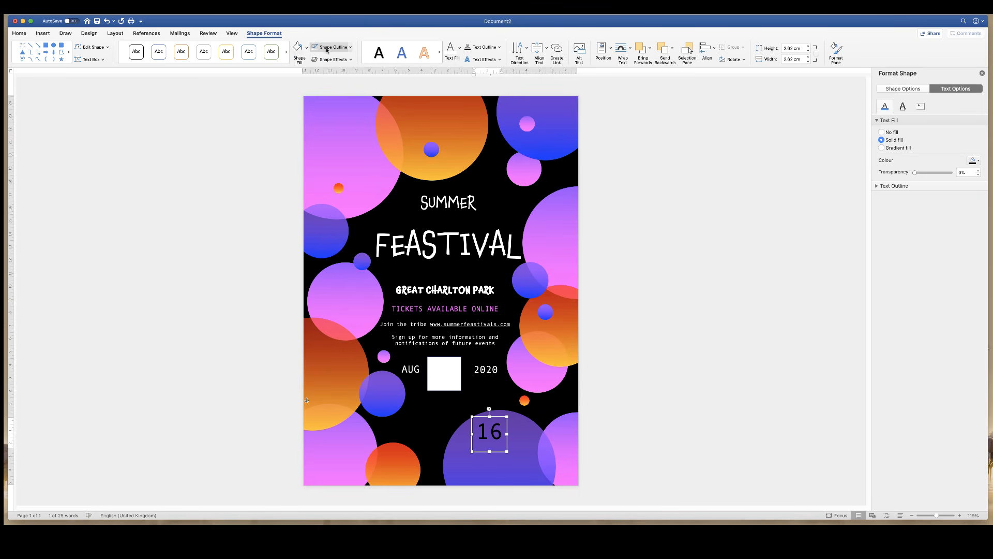
pyautogui.click(350, 47)
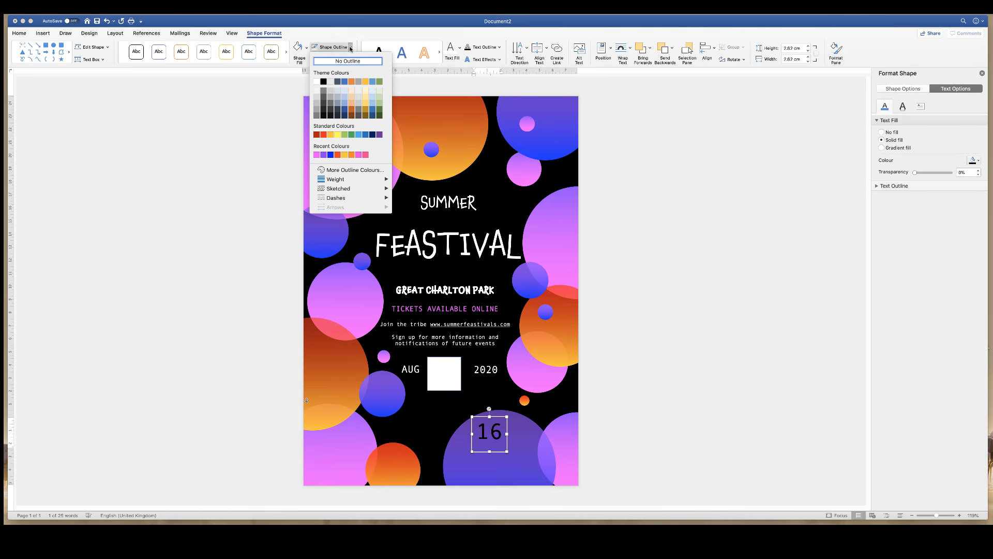
pyautogui.click(328, 62)
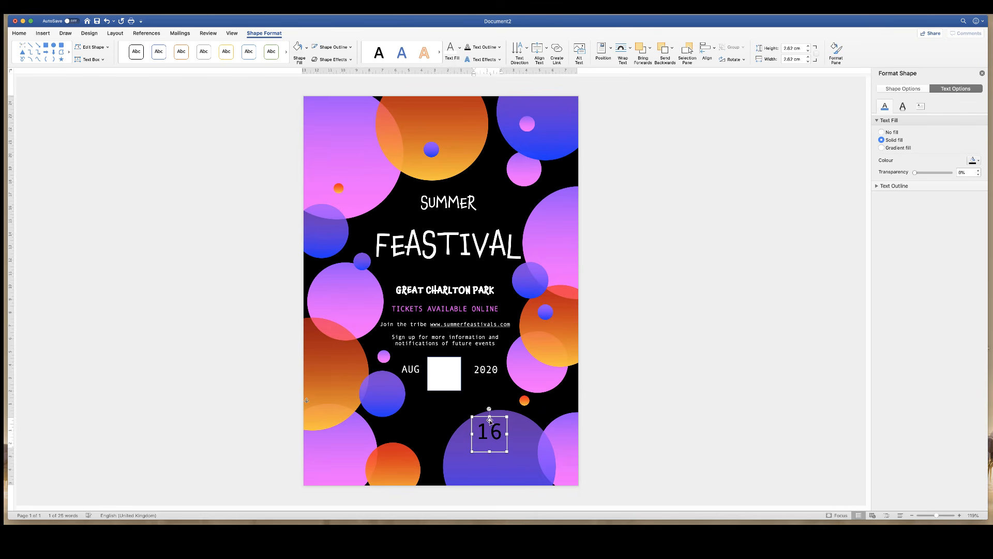
# Move the 16 text box back to the white square and bring it to the front.
pyautogui.moveTo(490, 440); pyautogui.dragTo(448, 395)
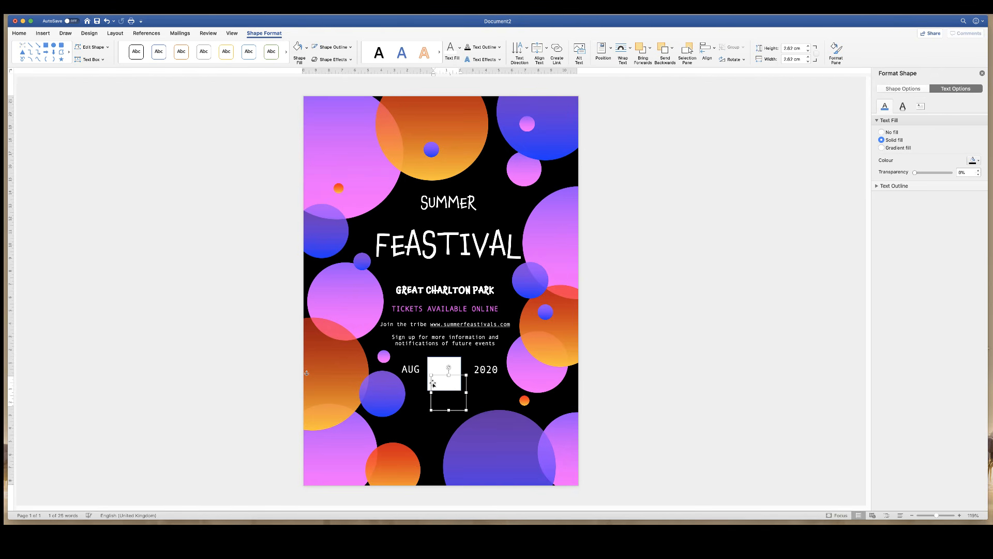
pyautogui.rightClick(443, 385)
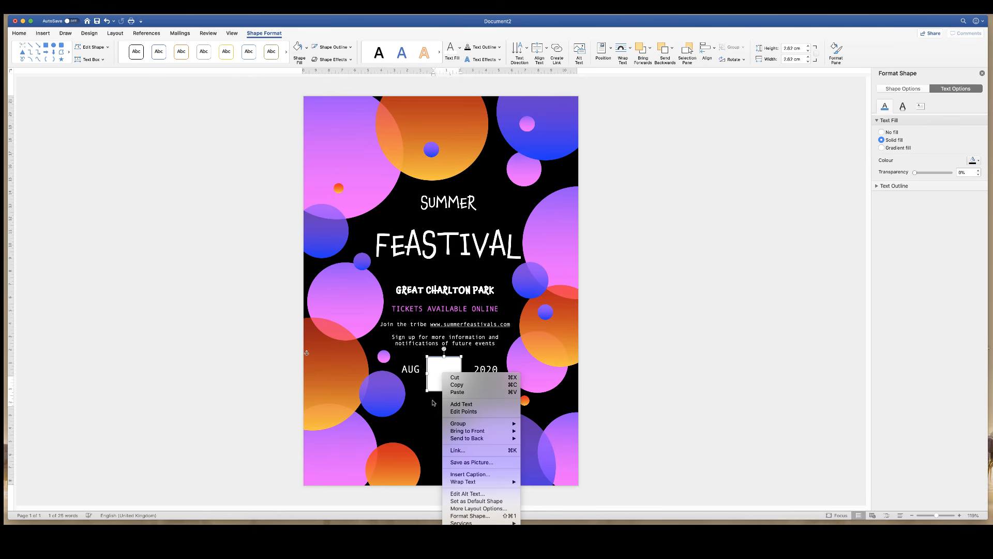
pyautogui.click(435, 401)
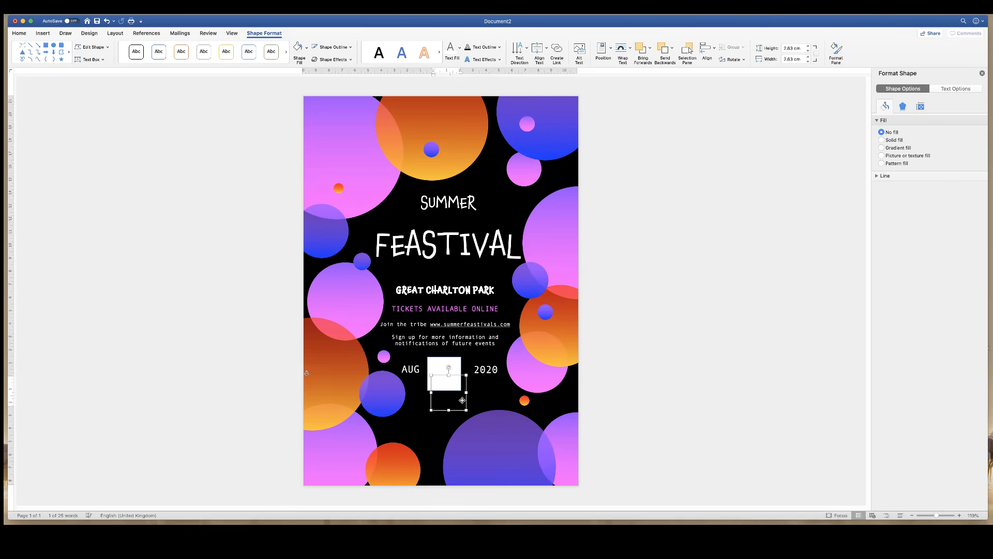
pyautogui.rightClick(462, 401)
pyautogui.moveTo(499, 432)
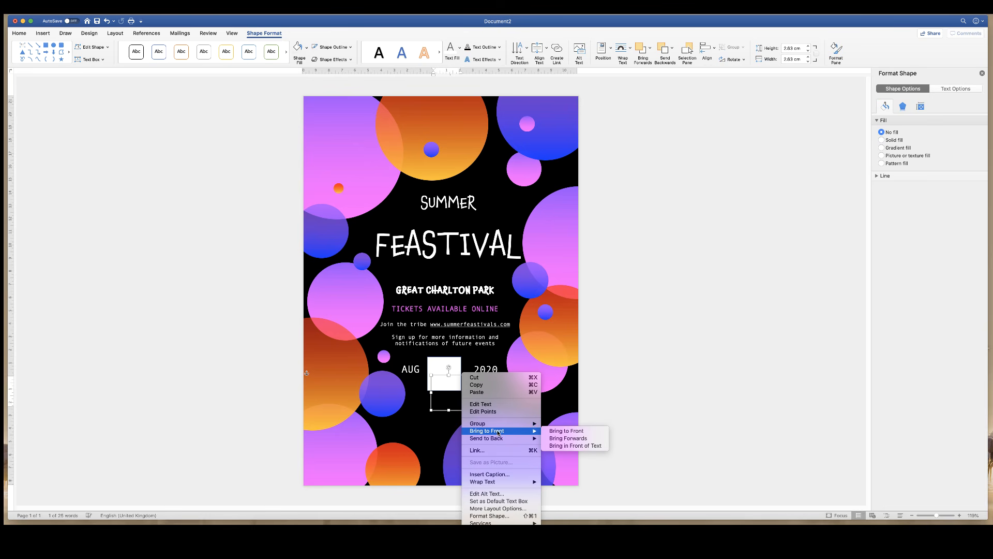
pyautogui.click(556, 433)
# Position the number 16 over the white square and nudge it until it is centred.
pyautogui.moveTo(451, 398); pyautogui.dragTo(446, 383)
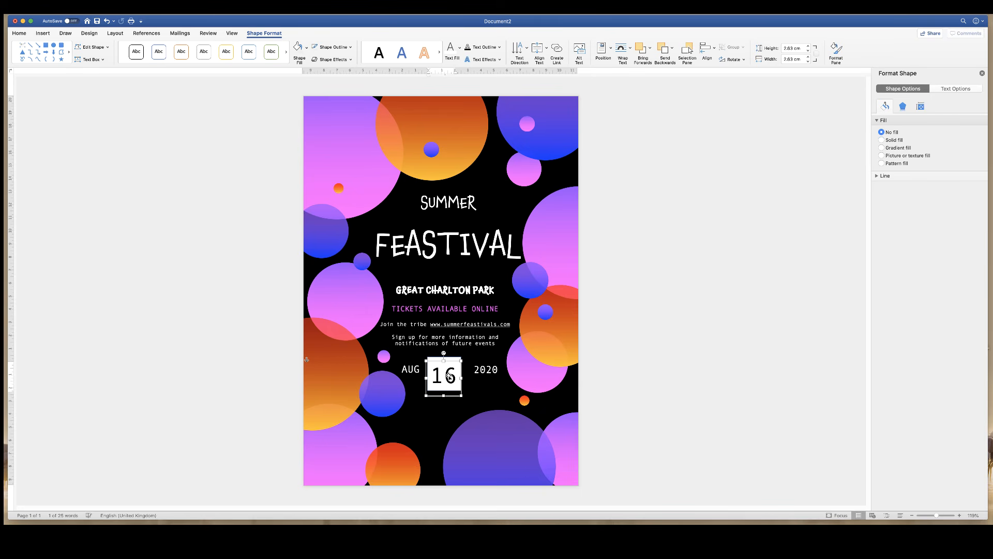
pyautogui.press('Up')
pyautogui.press('Up')
pyautogui.press('Up')
pyautogui.press('Left')
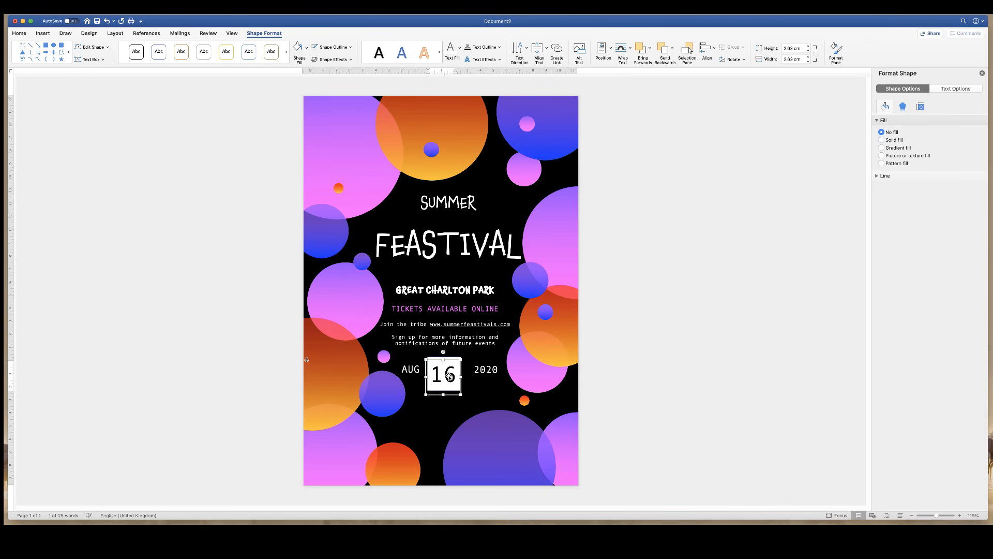
pyautogui.press('Right')
pyautogui.press('Right')
pyautogui.press('Up')
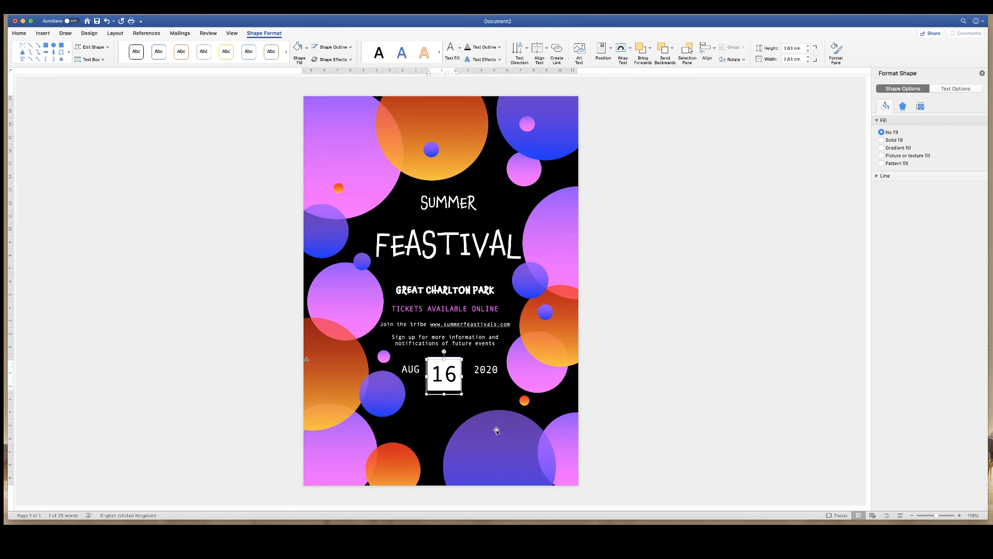
pyautogui.click(640, 376)
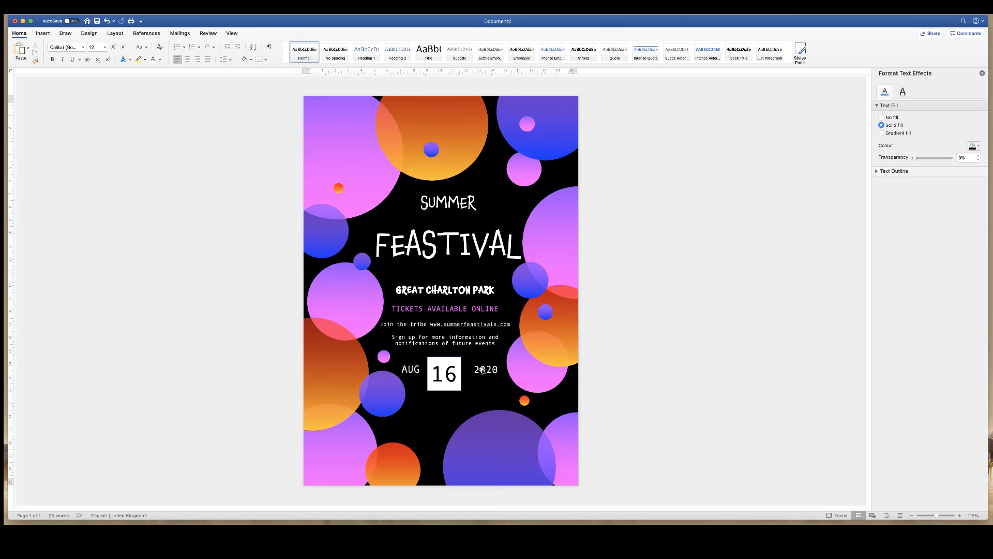
# Shift the white square slightly towards 2020 and centre the number 16 on it again.
pyautogui.click(455, 361)
pyautogui.moveTo(456, 365); pyautogui.dragTo(456, 375)
pyautogui.click(455, 363)
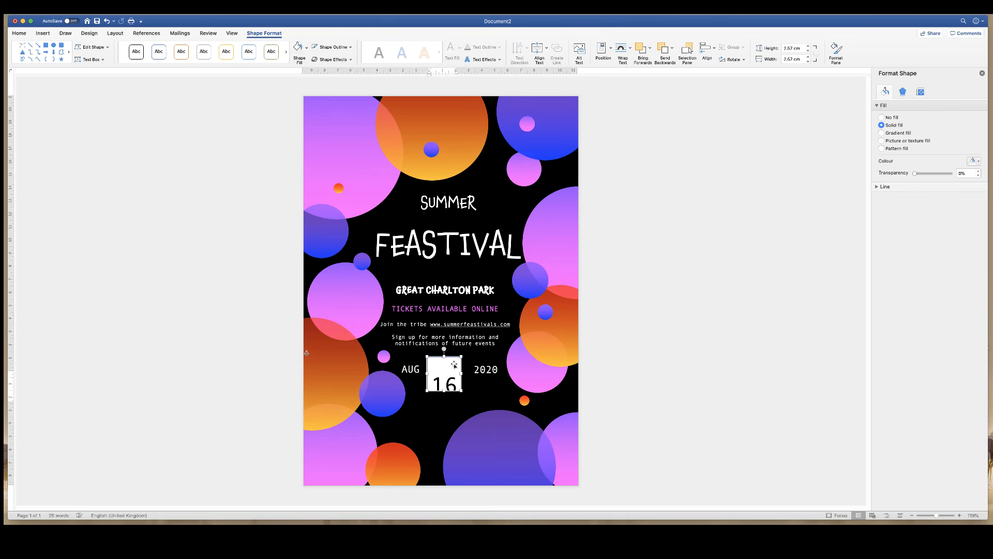
pyautogui.moveTo(454, 365); pyautogui.dragTo(455, 365)
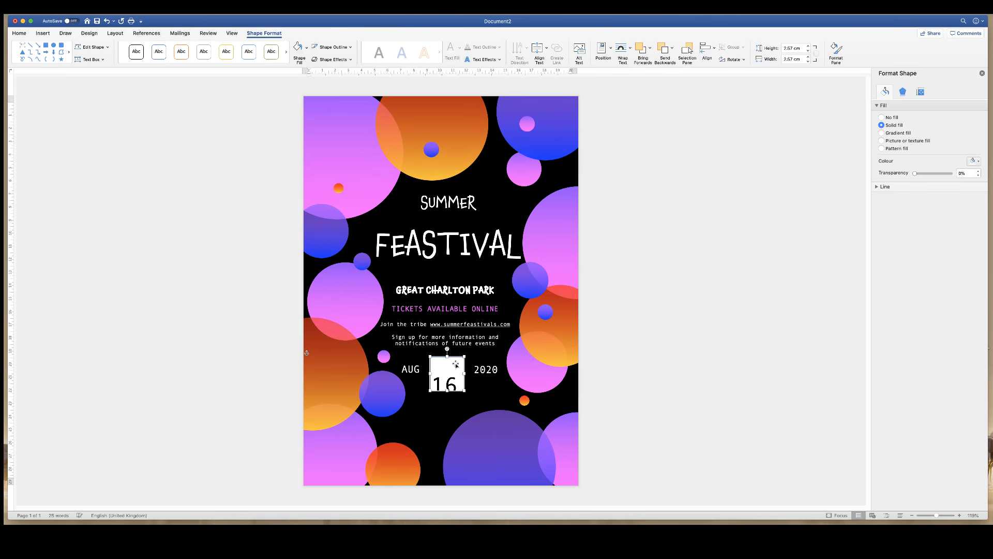
pyautogui.click(450, 383)
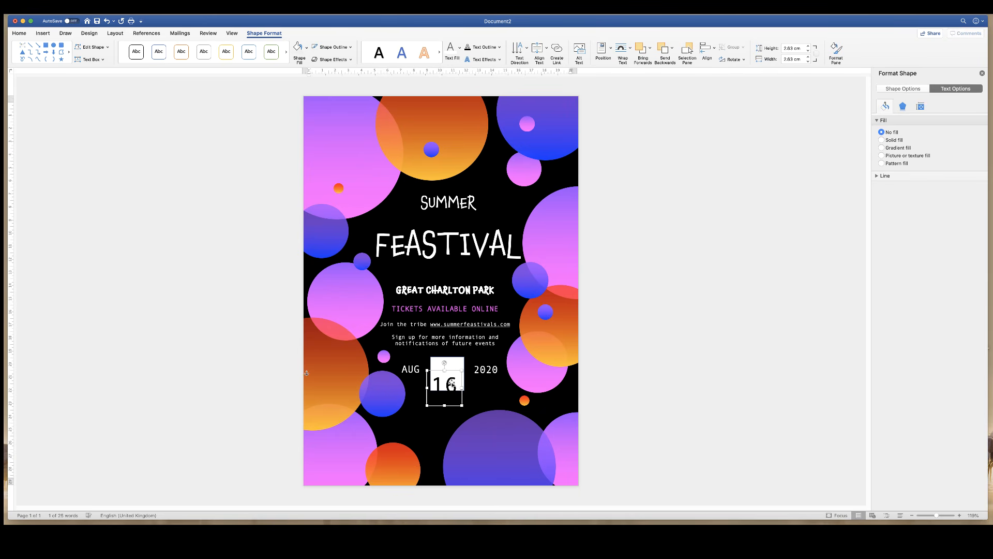
pyautogui.moveTo(449, 383)
pyautogui.mouseDown()
pyautogui.moveTo(451, 371)
pyautogui.moveTo(463, 393)
pyautogui.mouseUp()
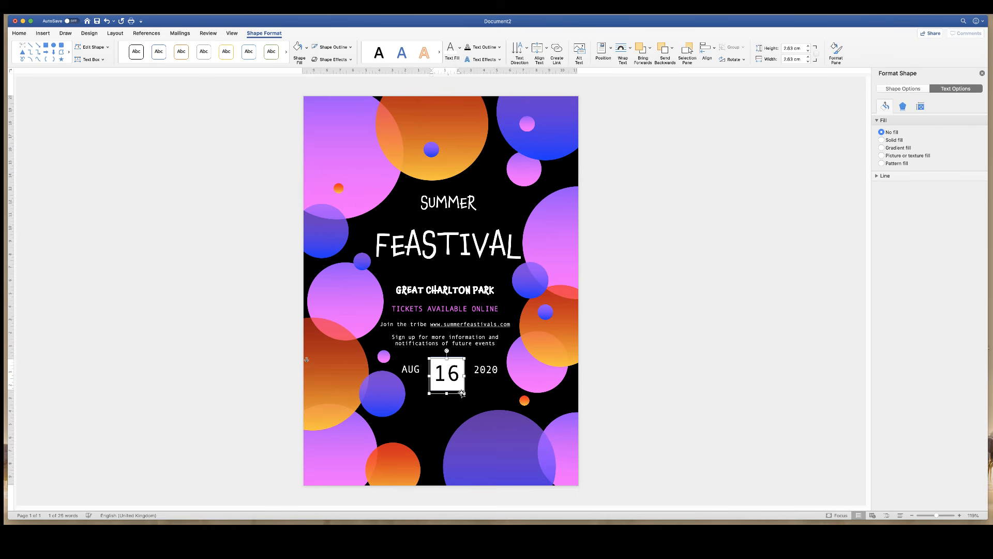
pyautogui.press('Right')
pyautogui.click(642, 398)
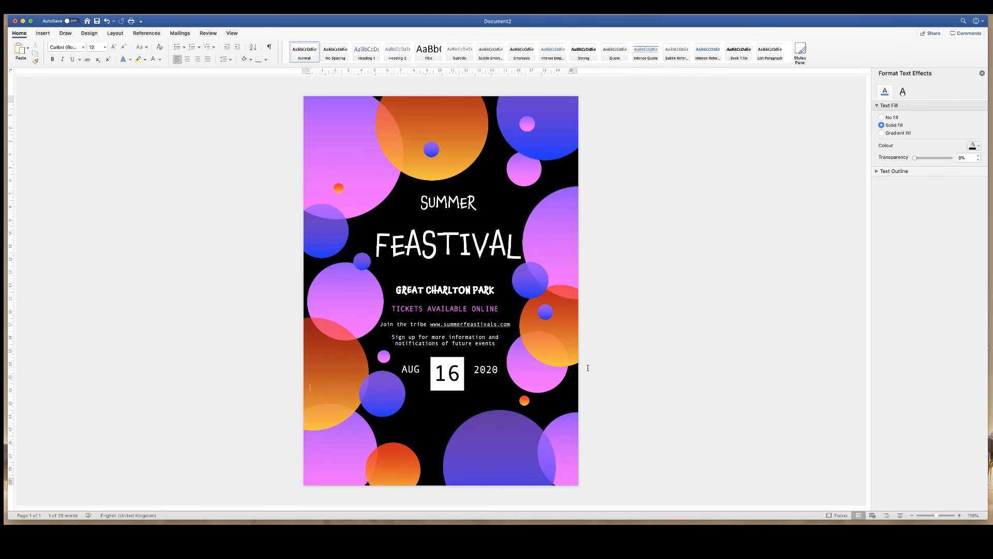
# Insert a text box below the date with the bulleted list TOP BANDS, FOOD STANDS, HELTER SKELTER, CHILDREN'S ENTERTAINER.
pyautogui.click(42, 33)
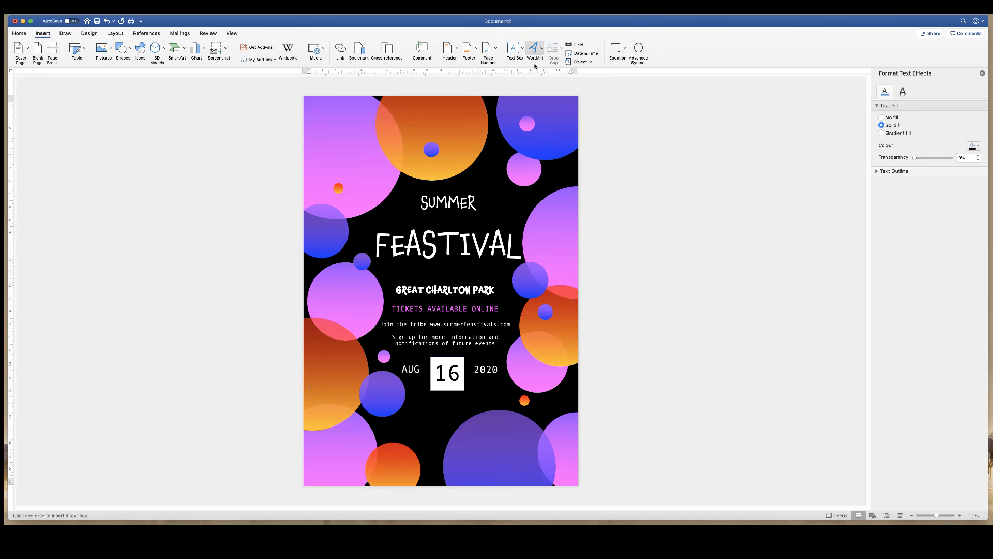
pyautogui.click(535, 50)
pyautogui.moveTo(412, 398); pyautogui.dragTo(528, 460)
pyautogui.write('T')
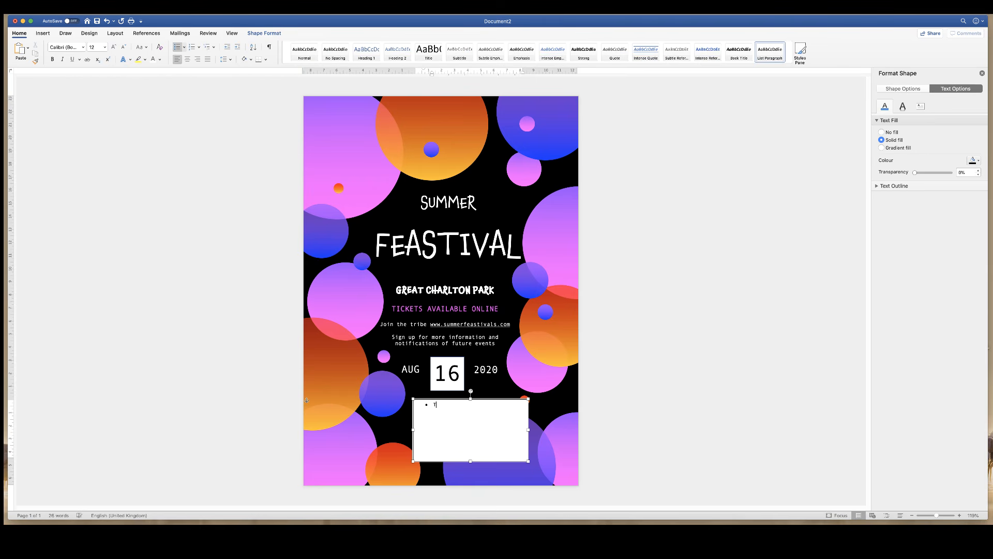
pyautogui.write('OP BANDS')
pyautogui.press('Return')
pyautogui.write('FOOD STANDS')
pyautogui.press('Return')
pyautogui.write('HELTER SKELTER')
pyautogui.press('Return')
pyautogui.write("CHILDREN'S ENTERTAINER")
# Format the bulleted list as white Andale Mono text without a box fill, then shrink the box and position it beneath the date.
pyautogui.moveTo(494, 426); pyautogui.dragTo(432, 404)
pyautogui.click(160, 60)
pyautogui.click(265, 33)
pyautogui.click(19, 33)
pyautogui.moveTo(529, 461); pyautogui.dragTo(514, 435)
pyautogui.moveTo(450, 414)
pyautogui.mouseDown()
pyautogui.moveTo(442, 397)
pyautogui.moveTo(447, 415)
pyautogui.mouseUp()
# Shift the large blue circle down and outwards, then enlarge the bottom orange circle and move it beneath the bulleted list.
pyautogui.moveTo(482, 448); pyautogui.dragTo(498, 455)
pyautogui.click(399, 460)
pyautogui.moveTo(420, 442); pyautogui.dragTo(434, 428)
pyautogui.moveTo(414, 452); pyautogui.dragTo(448, 457)
# Copy the blue circle beside AUG to the page's bottom edge and move the bulleted list slightly closer to the date.
pyautogui.keyDown('alt'); pyautogui.moveTo(385, 396); pyautogui.dragTo(390, 488); pyautogui.keyUp('alt')
pyautogui.click(444, 412)
pyautogui.moveTo(446, 399); pyautogui.dragTo(437, 395)
# Nudge the large blue circle down and the pink circle near 2020 outwards, and move the small orange circle towards the page's right edge.
pyautogui.moveTo(509, 446); pyautogui.dragTo(509, 450)
pyautogui.click(646, 229)
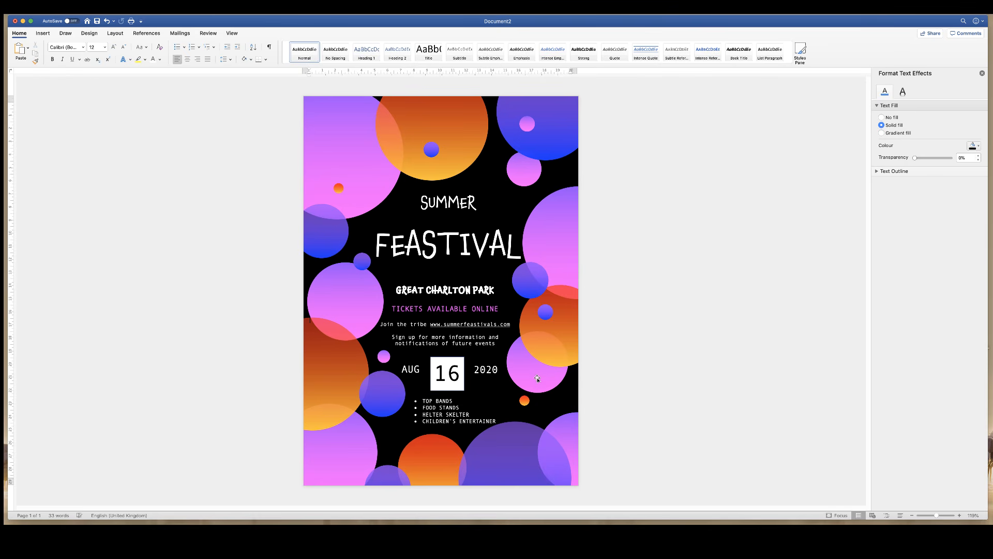
pyautogui.moveTo(539, 380); pyautogui.dragTo(558, 399)
pyautogui.click(524, 400)
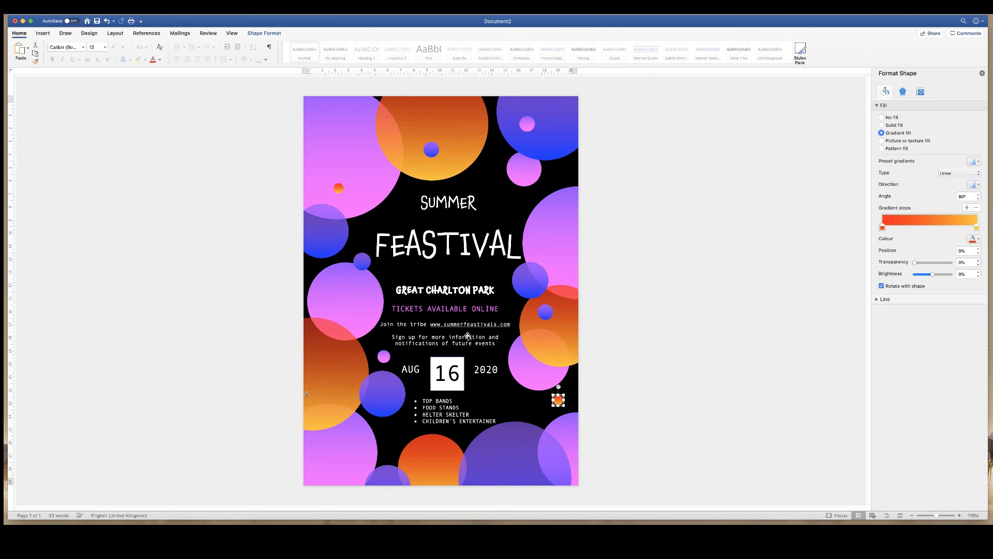
# Move the bulleted list down over the bottom orange and blue circles and send it to the back.
pyautogui.click(438, 408)
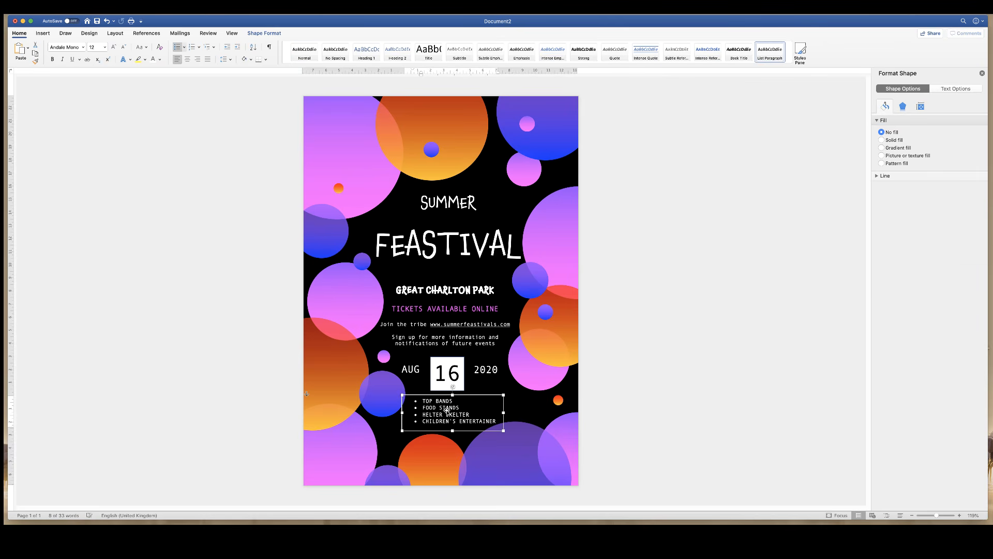
pyautogui.moveTo(441, 411)
pyautogui.mouseDown()
pyautogui.moveTo(451, 433)
pyautogui.moveTo(408, 406)
pyautogui.moveTo(438, 409)
pyautogui.moveTo(447, 427)
pyautogui.mouseUp()
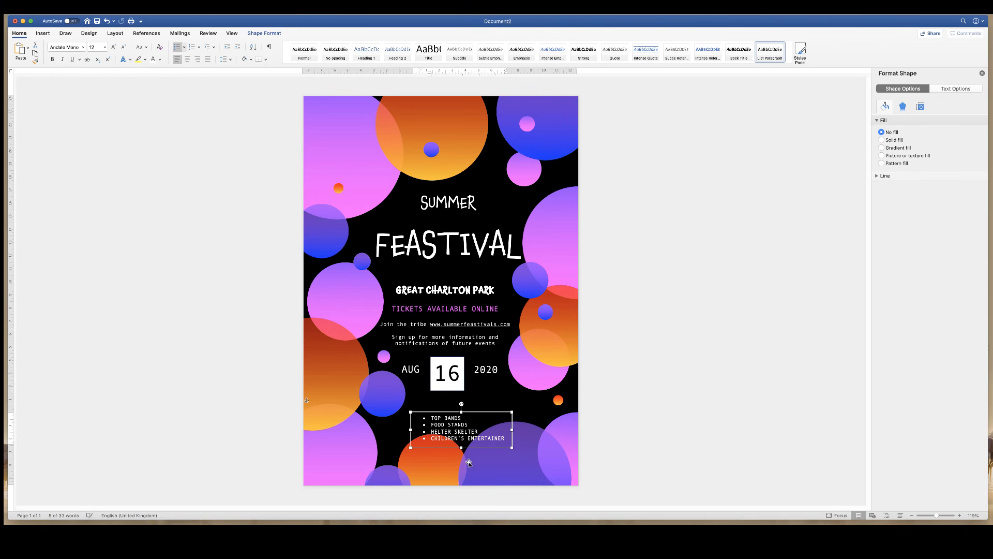
pyautogui.rightClick(491, 425)
pyautogui.moveTo(511, 442)
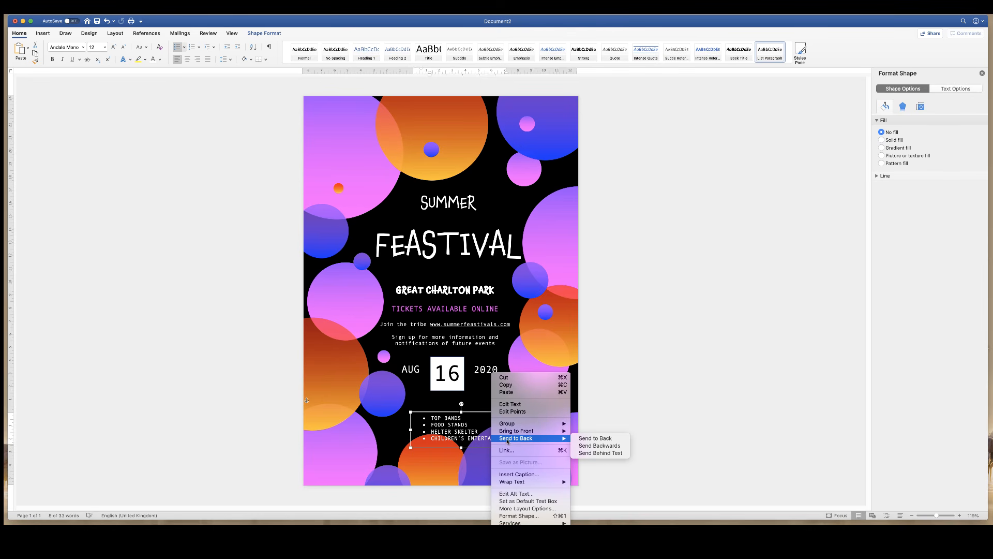
pyautogui.click(585, 440)
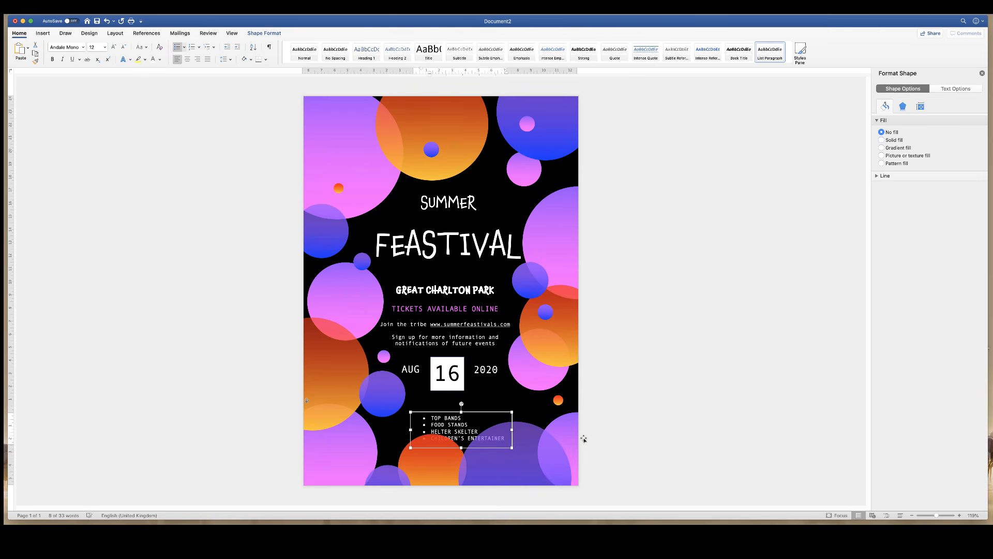
# Move the bulleted list back beneath the date, bring it to the front and nudge it into its final position.
pyautogui.moveTo(470, 425); pyautogui.dragTo(466, 402)
pyautogui.rightClick(490, 411)
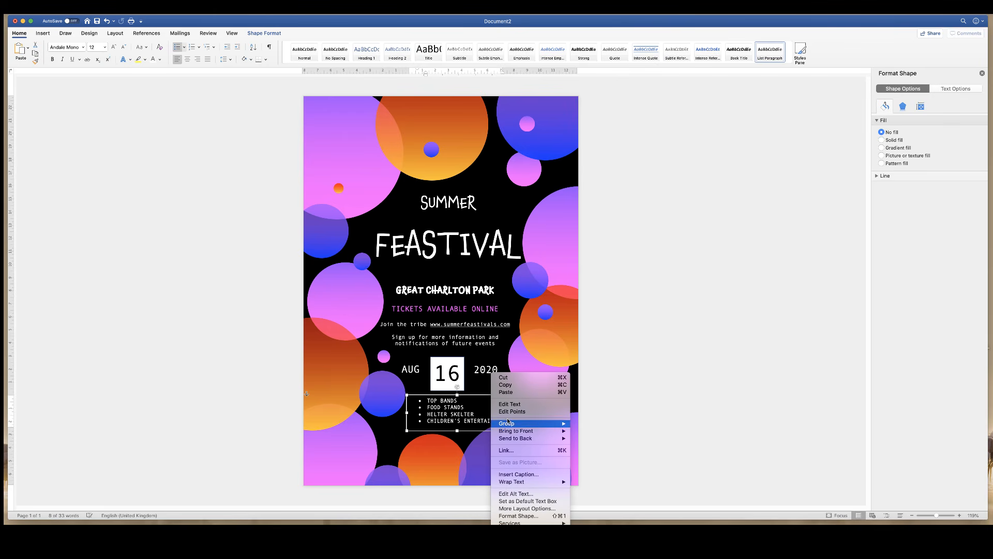
pyautogui.moveTo(551, 431)
pyautogui.click(587, 432)
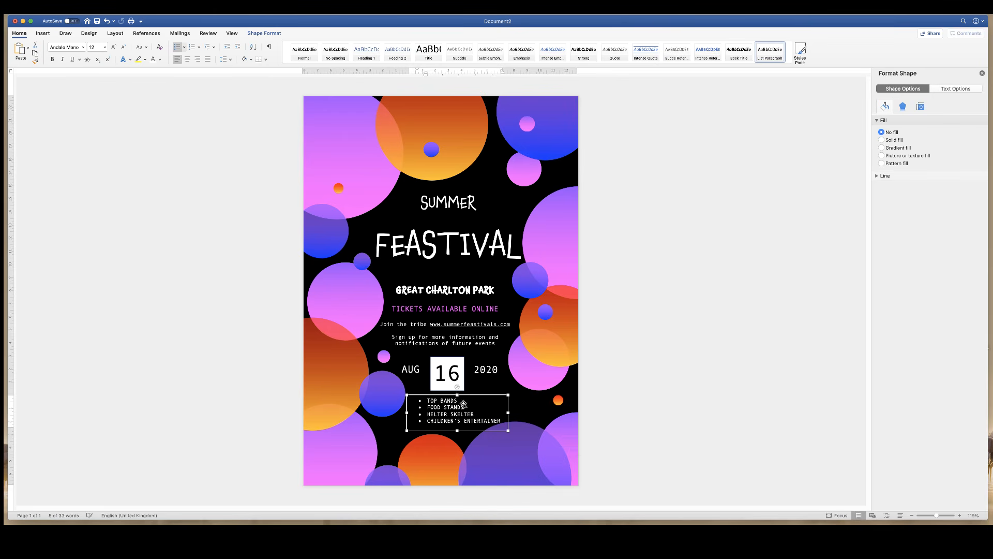
pyautogui.moveTo(453, 411)
pyautogui.mouseDown()
pyautogui.moveTo(458, 447)
pyautogui.moveTo(451, 408)
pyautogui.mouseUp()
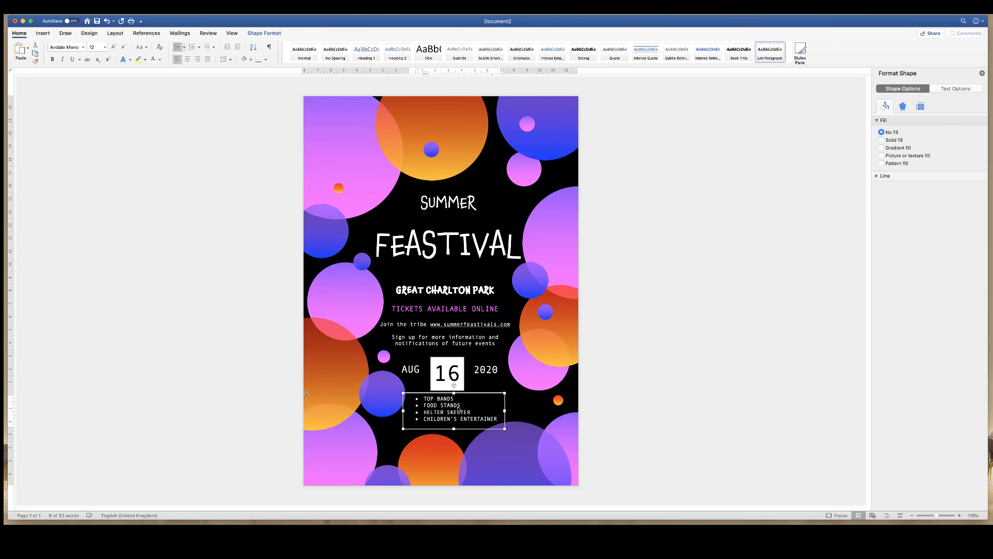
pyautogui.click(721, 357)
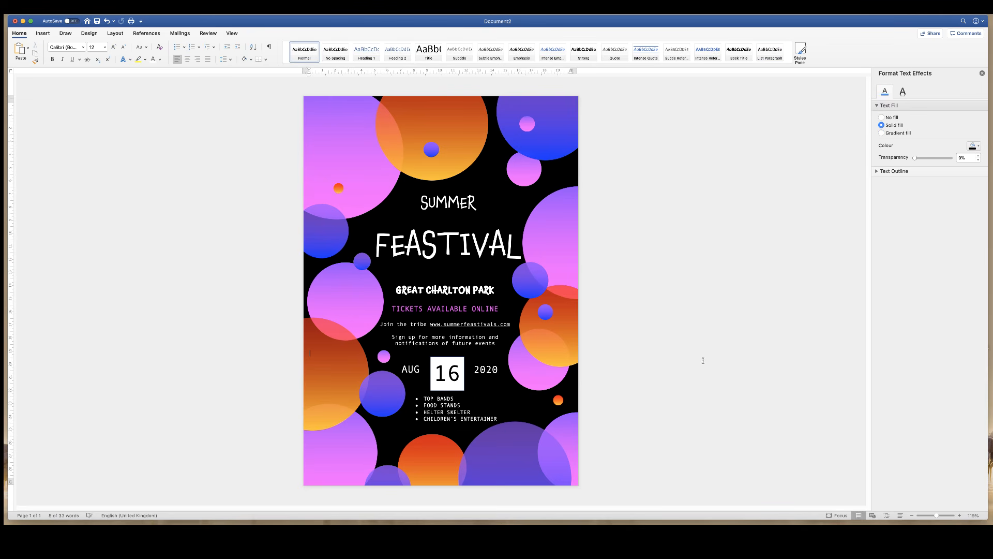